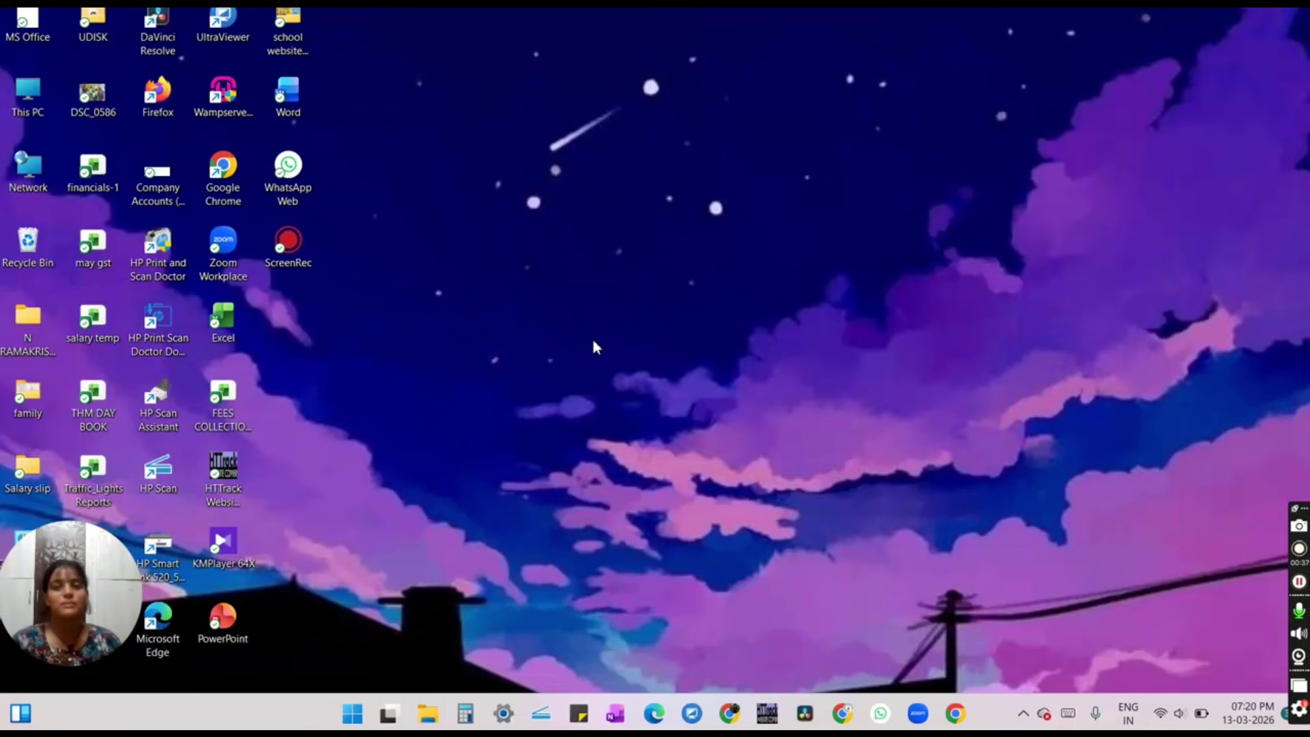
Open Chrome, search Google for "davinci resolve" and open Blackmagic Design's DaVinci Resolve 20 page
click(731, 714)
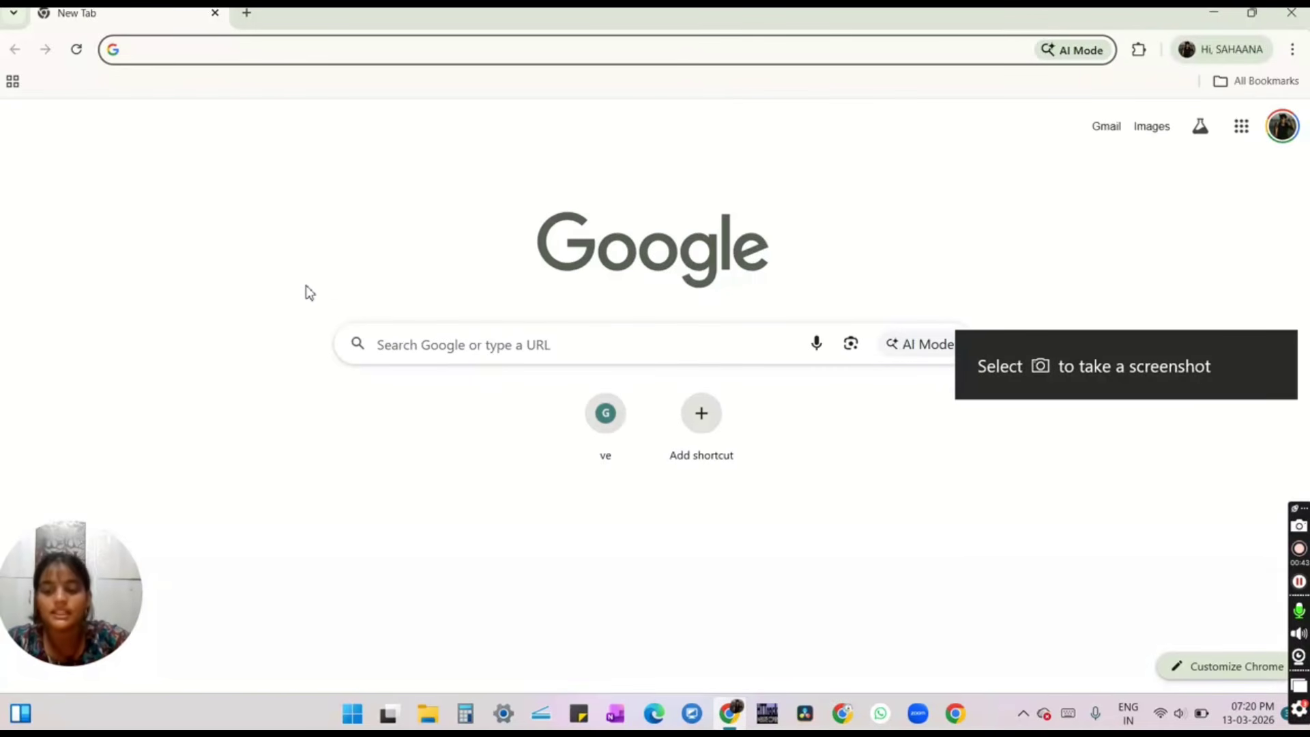
text(davinci resolve)
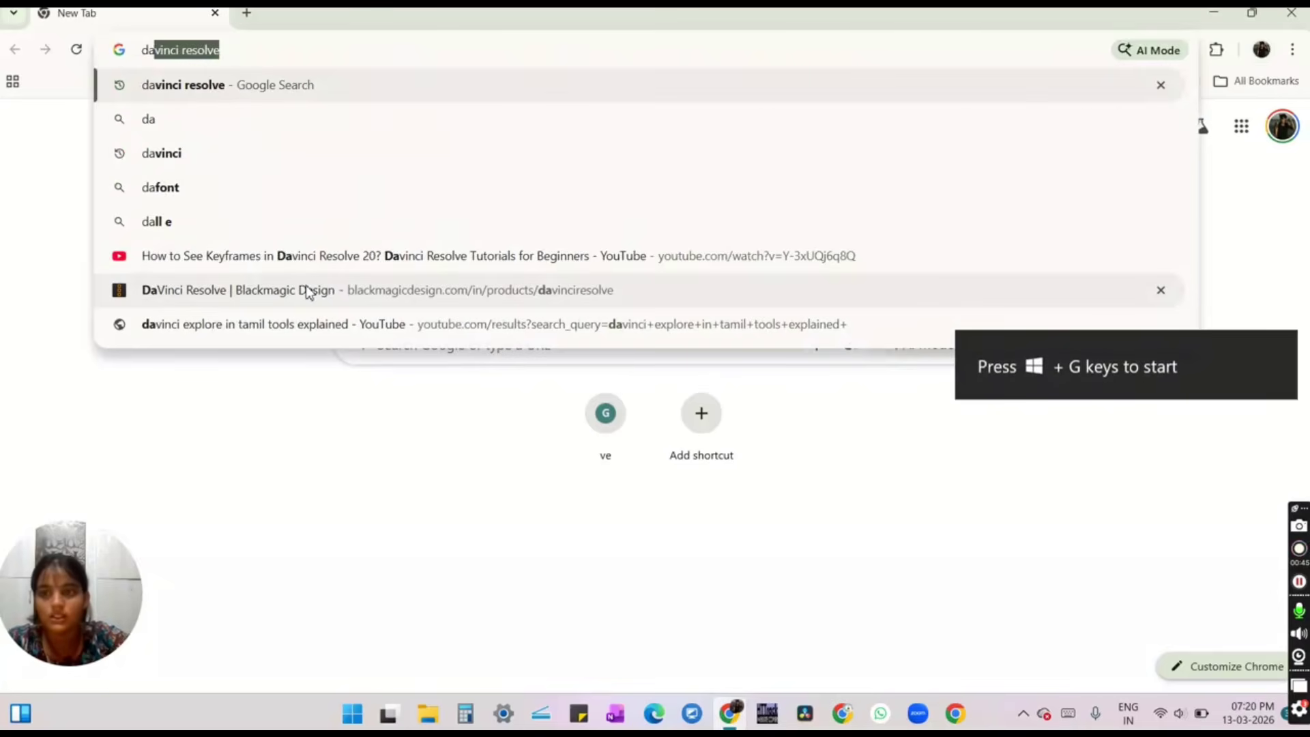
key(Return)
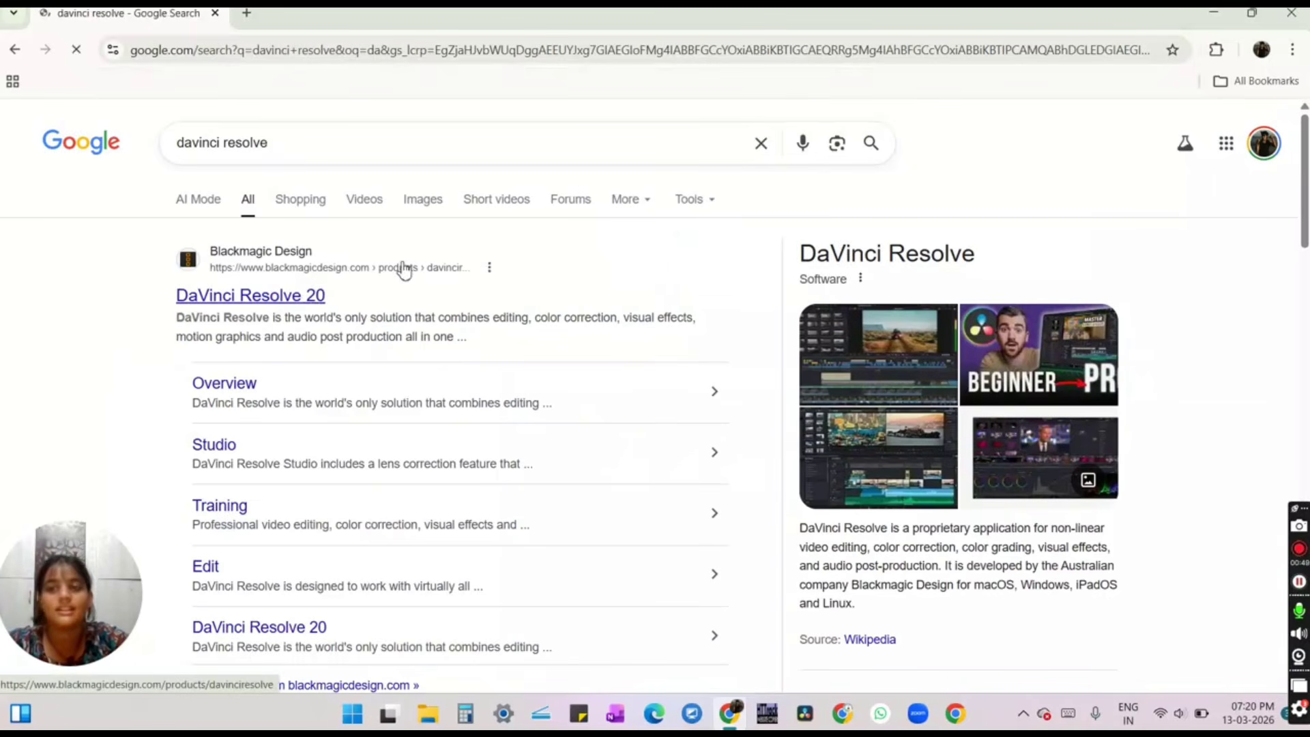
click(309, 299)
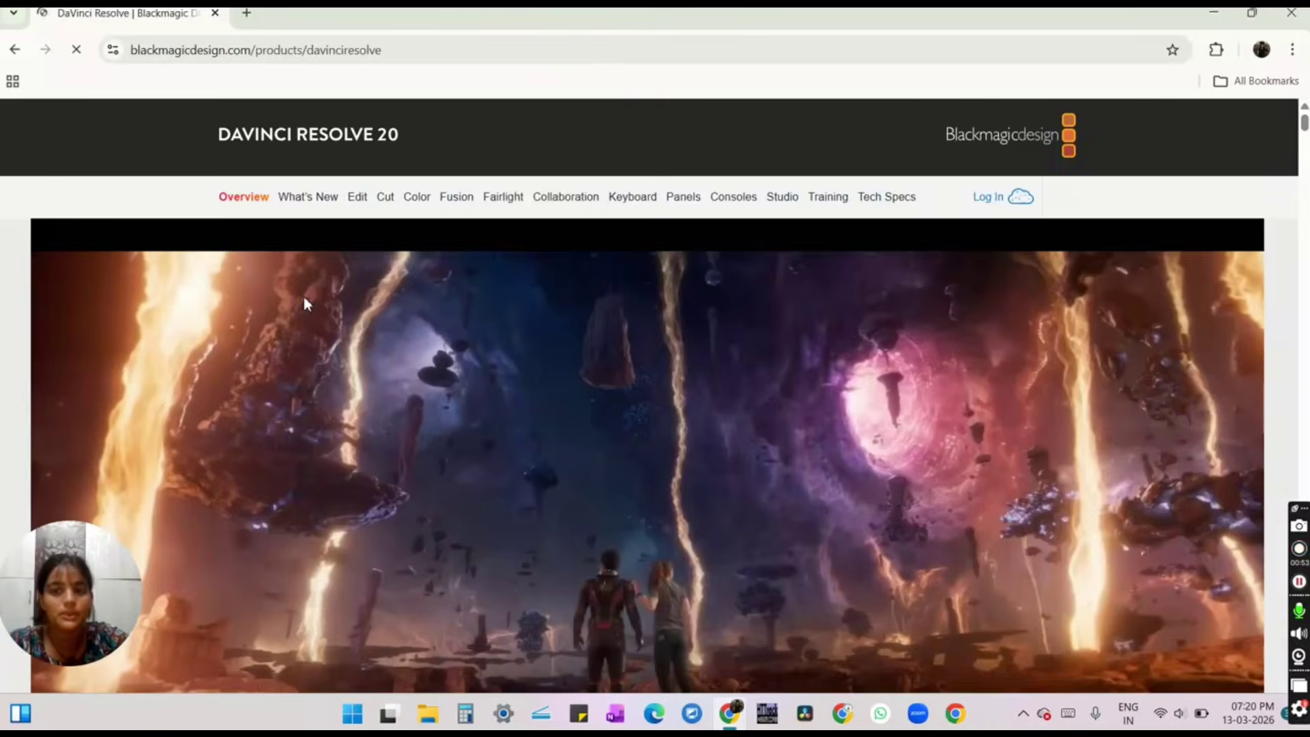
Choose the free DaVinci Resolve 20 download for Windows x86 and look through its registration form
scroll(305, 303, down, 7)
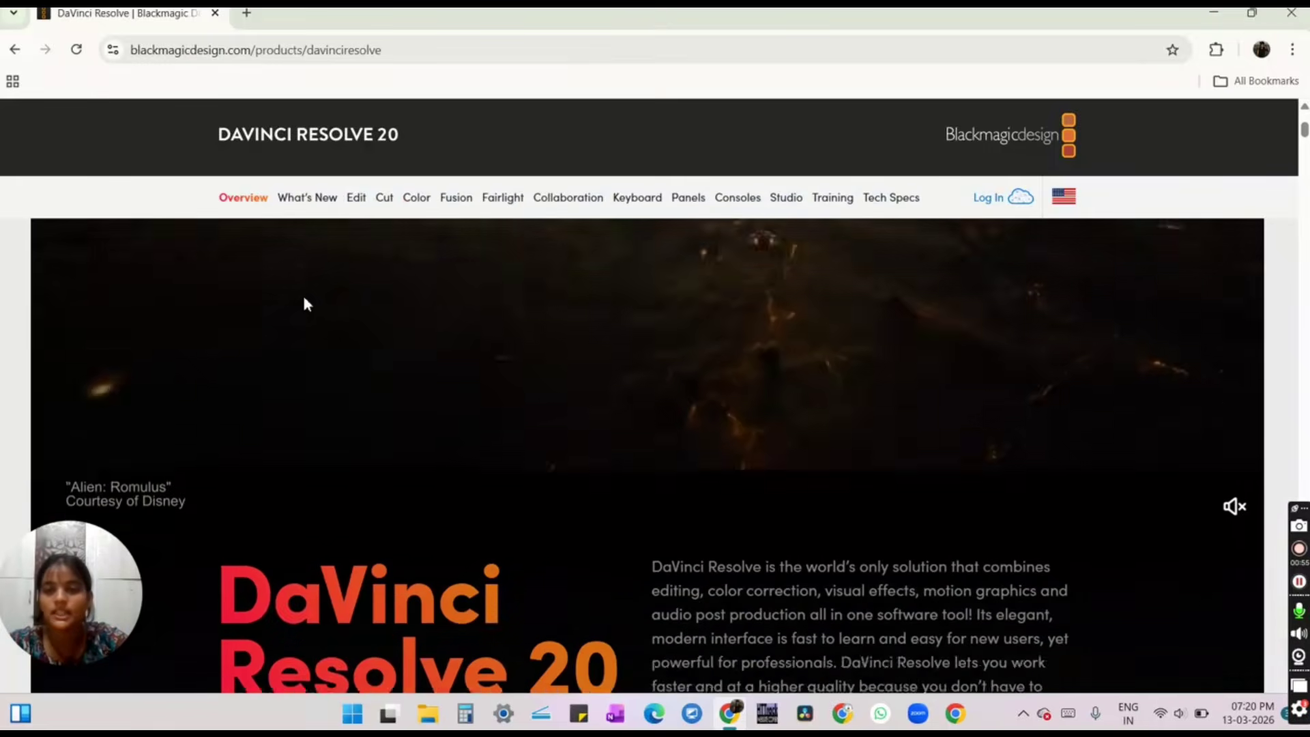
scroll(305, 300, up, 2)
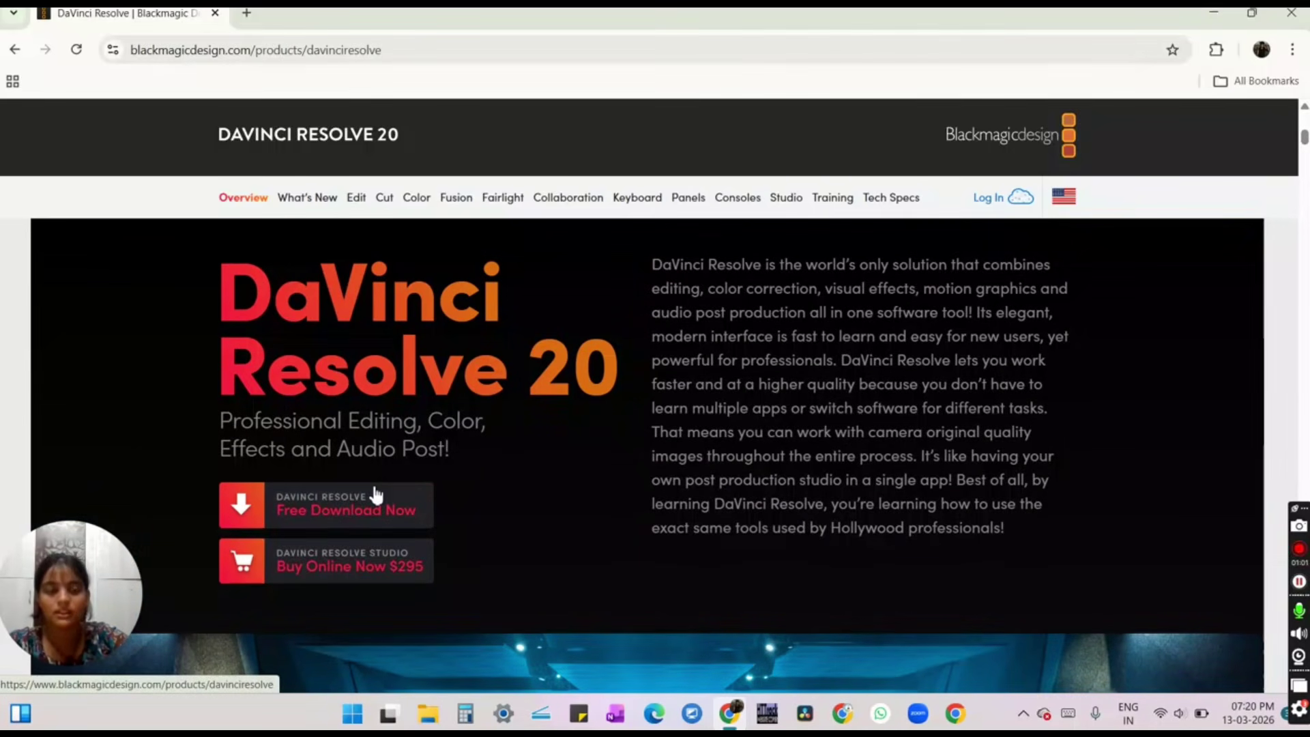
click(377, 503)
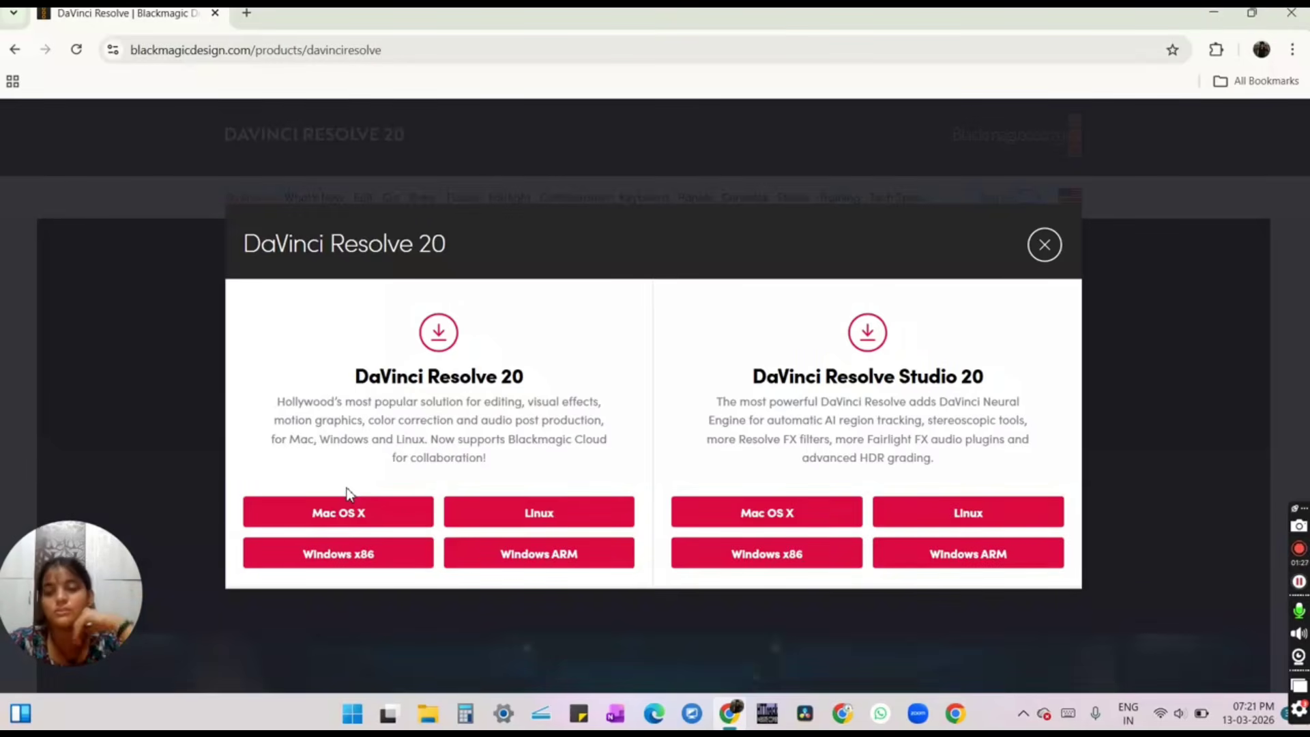
click(342, 554)
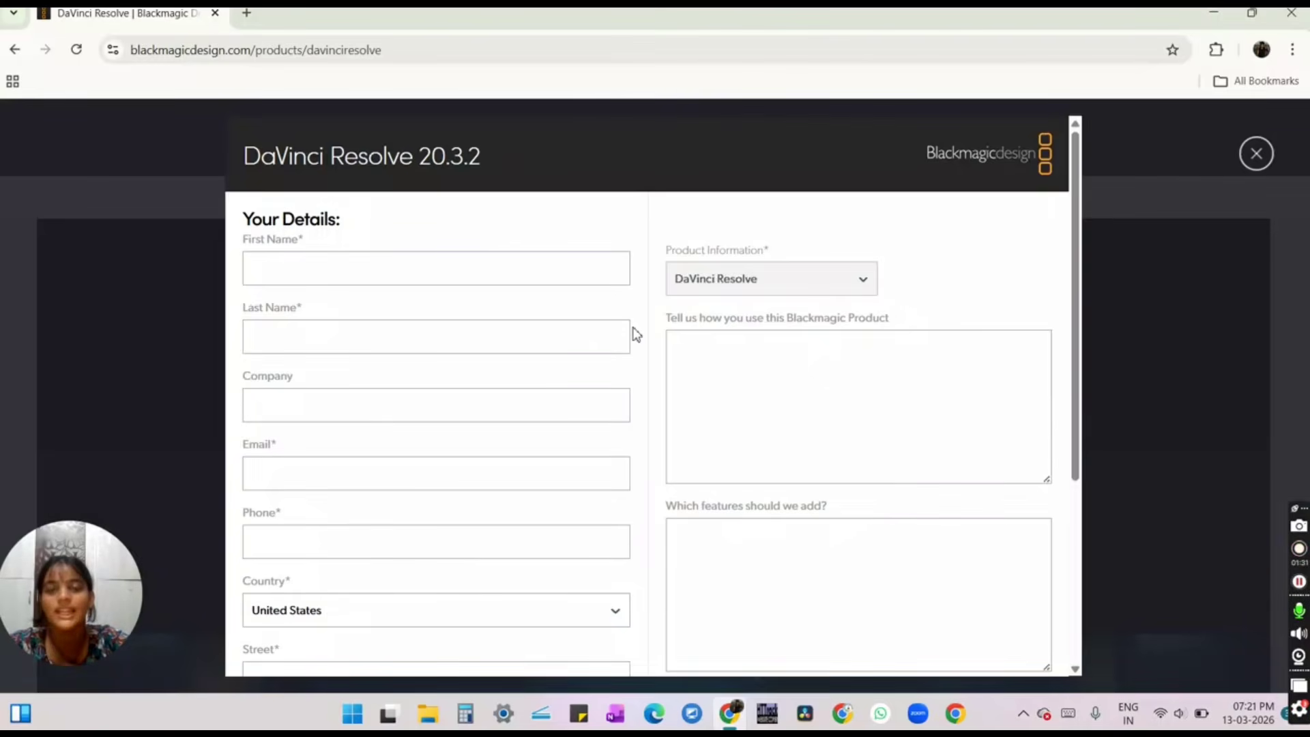
scroll(634, 334, down, 5)
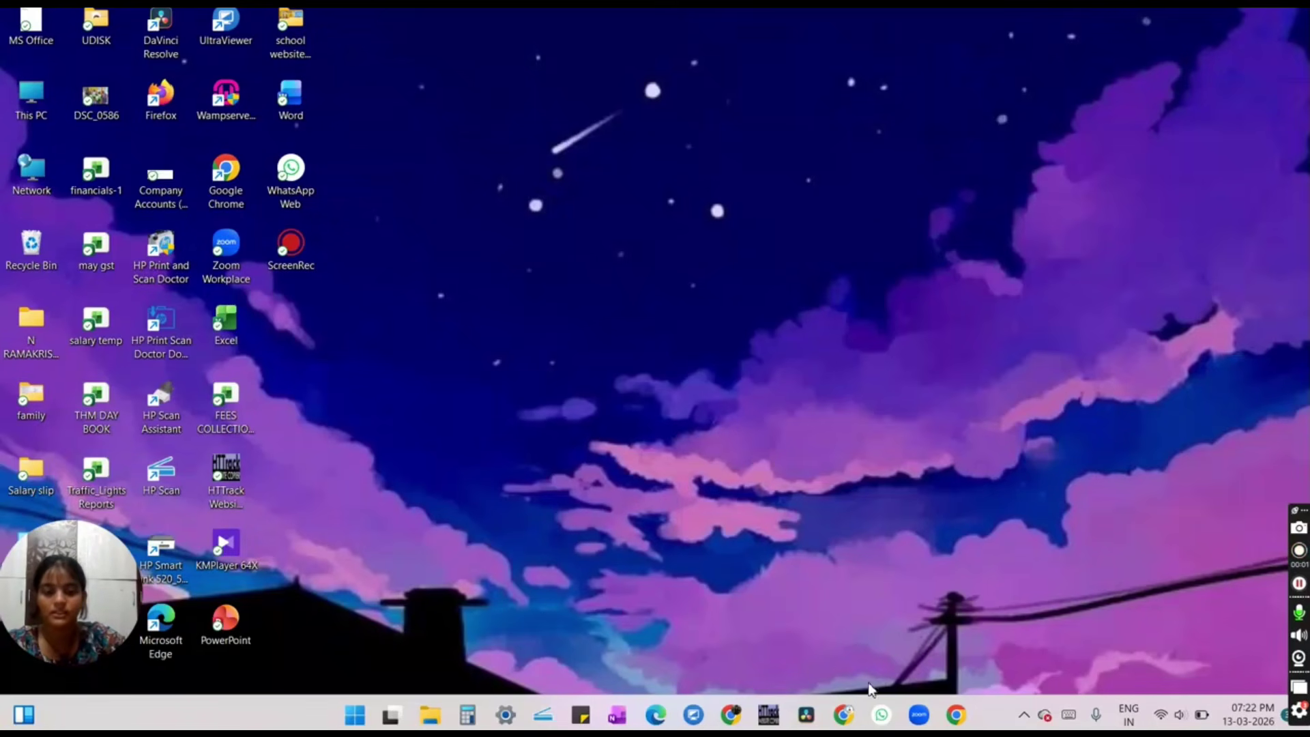
Launch DaVinci Resolve to bring up its project manager
click(805, 714)
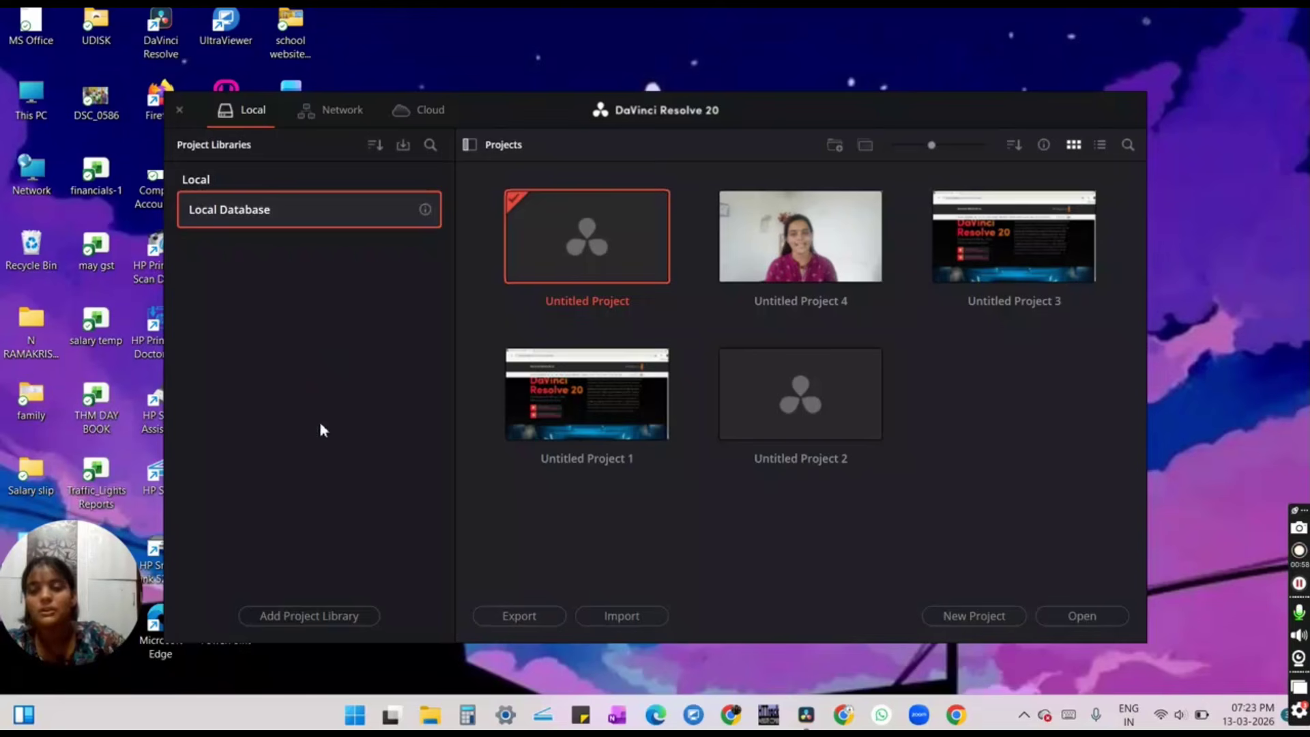
click(349, 615)
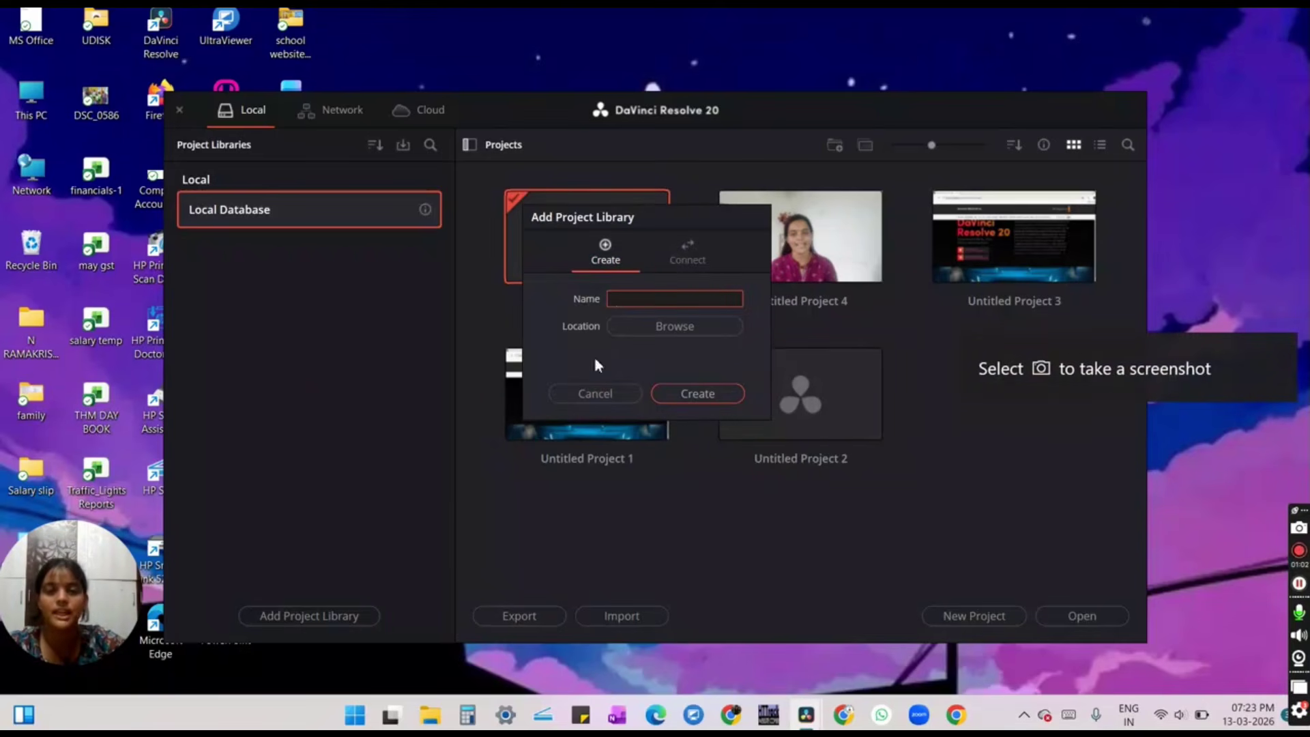
click(694, 328)
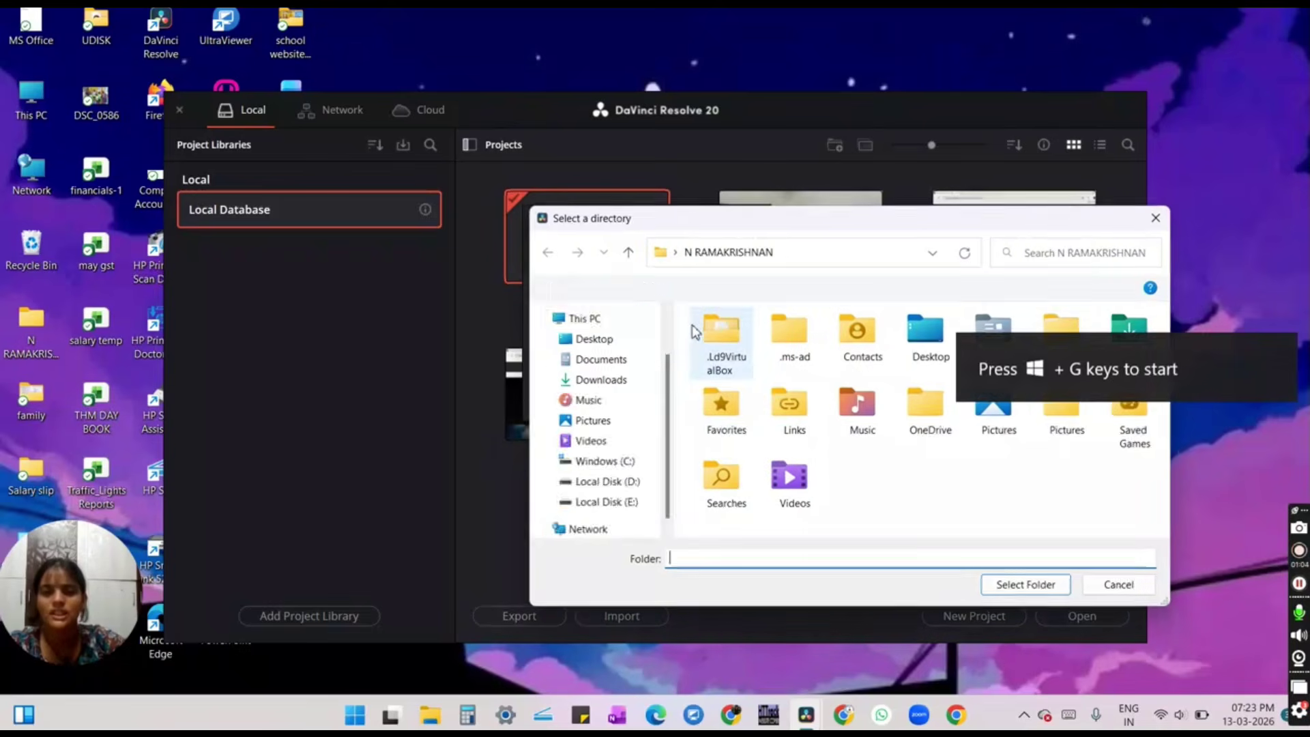
click(1157, 217)
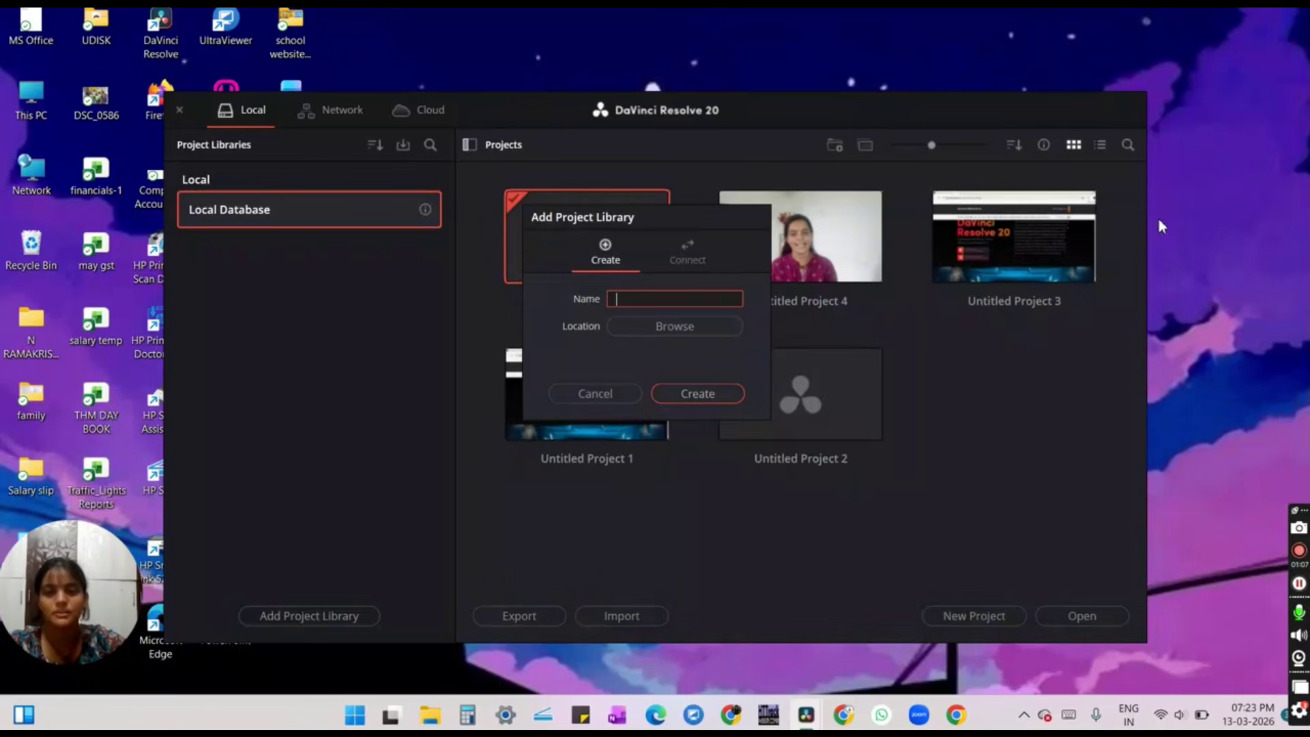
click(596, 396)
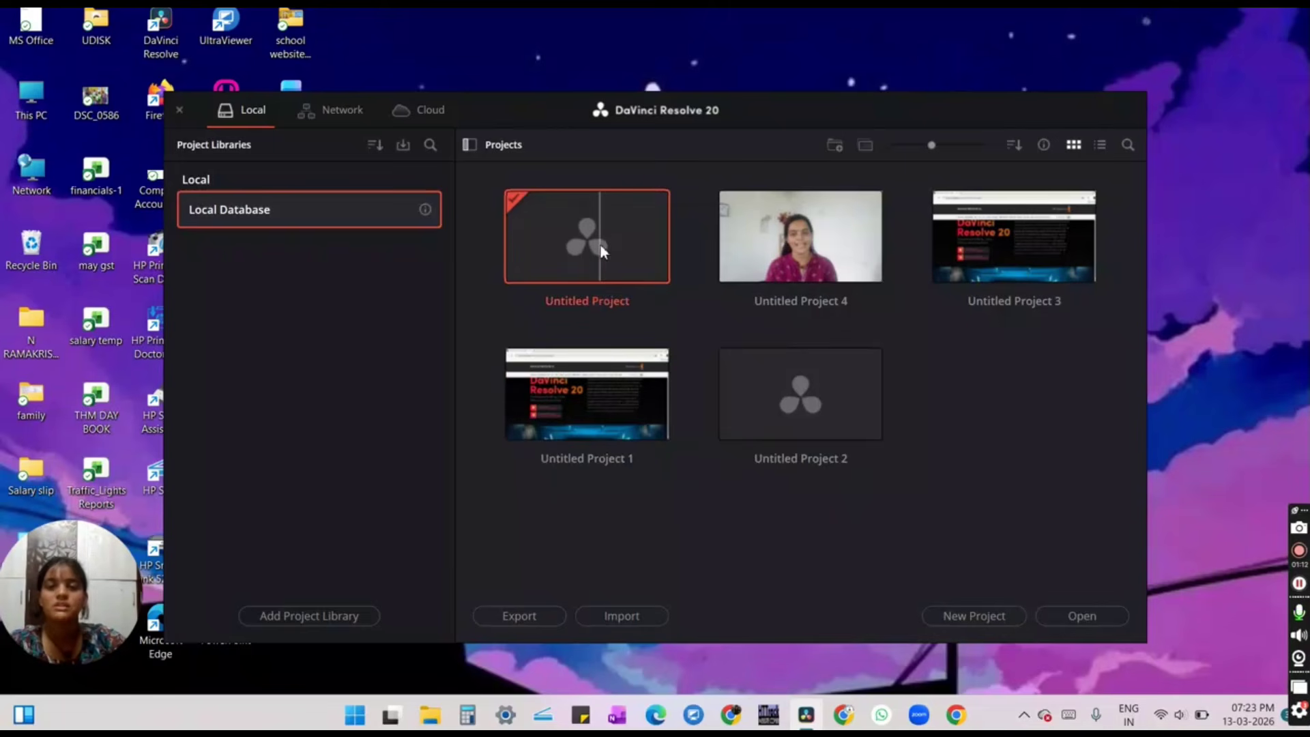
key(ctrl+n)
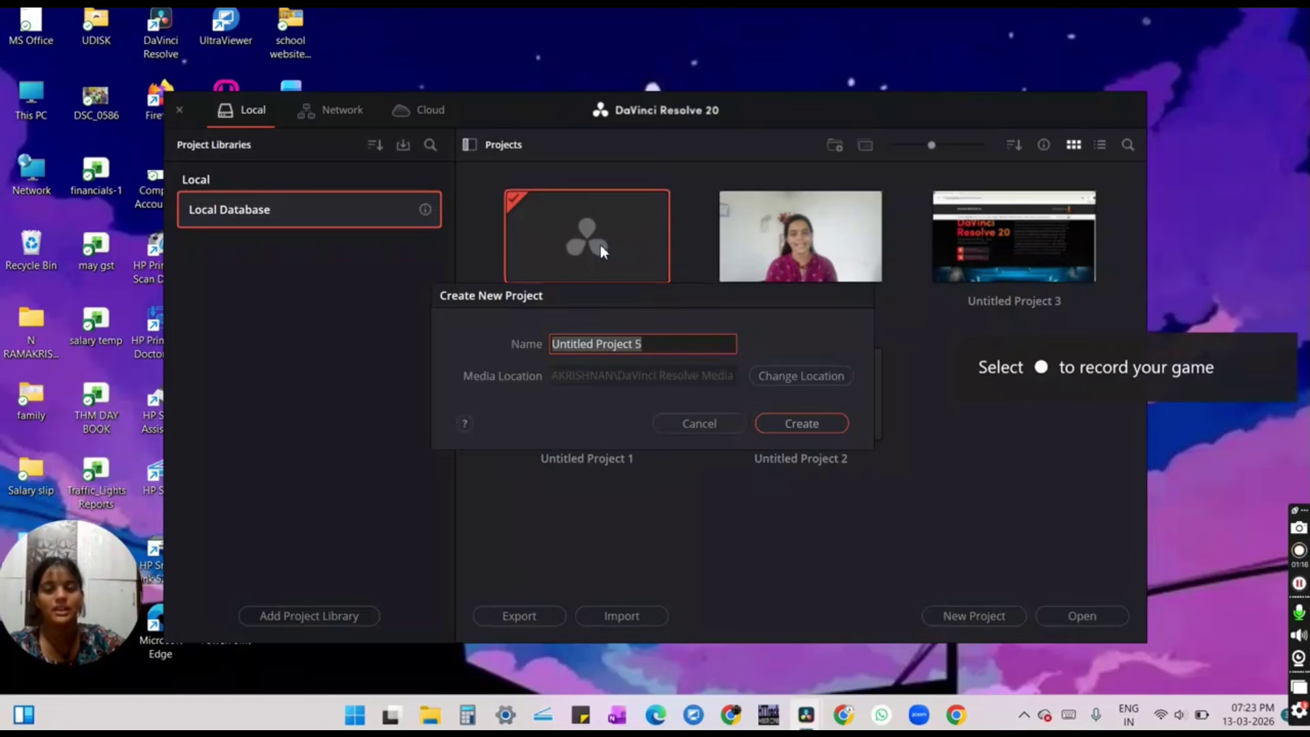
click(714, 427)
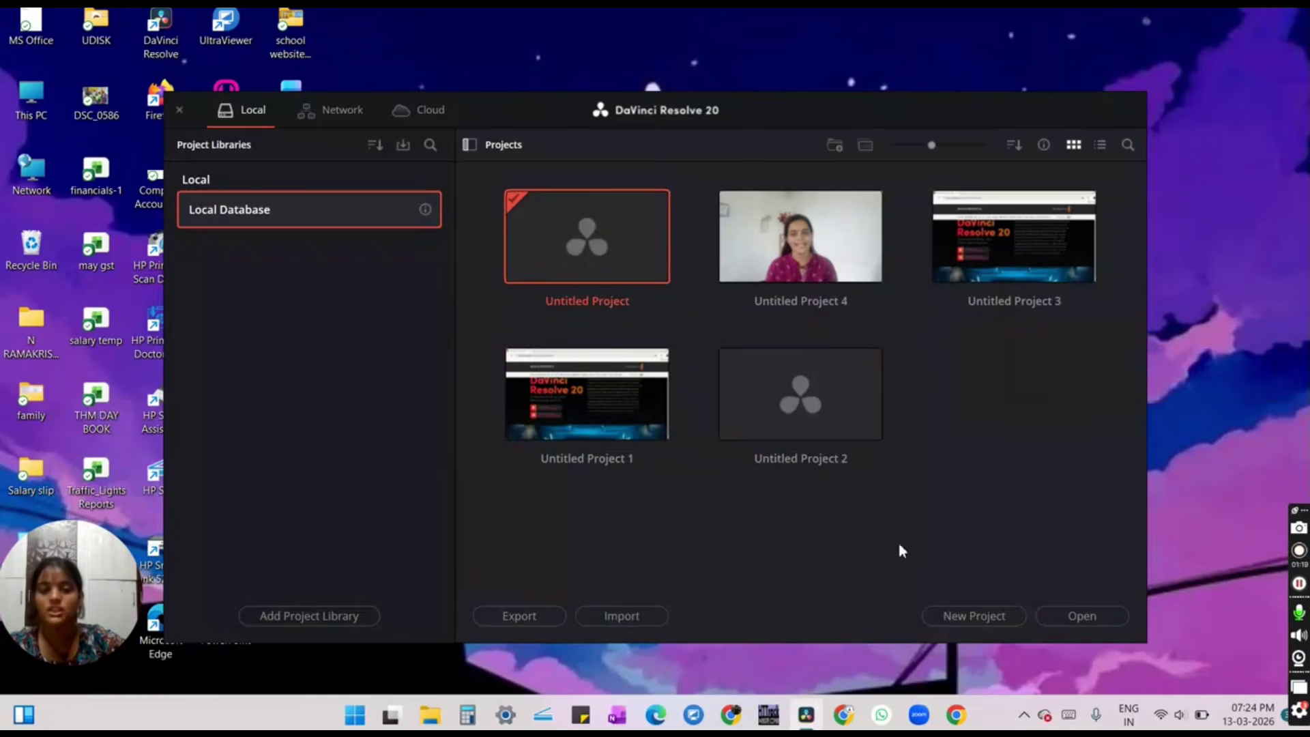
Create a new project named yt1 in the local database and switch to its Media page
click(986, 617)
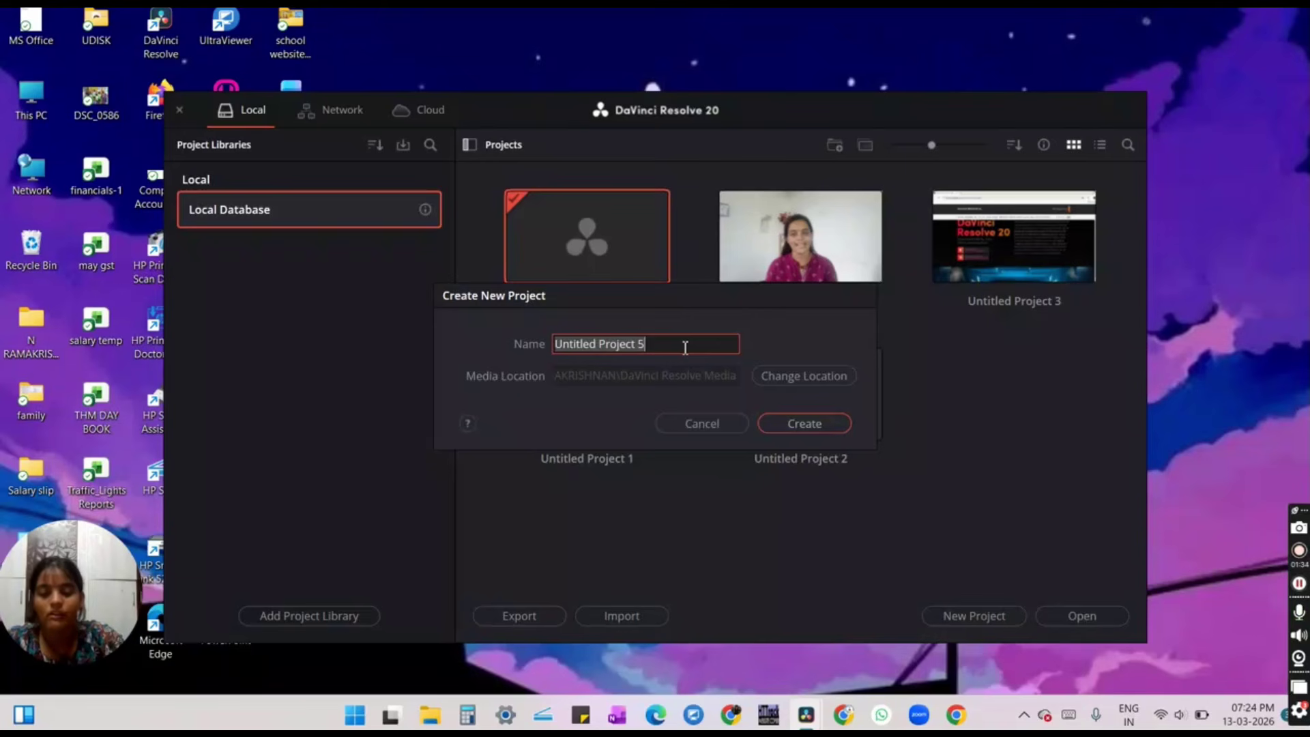
text(yt)
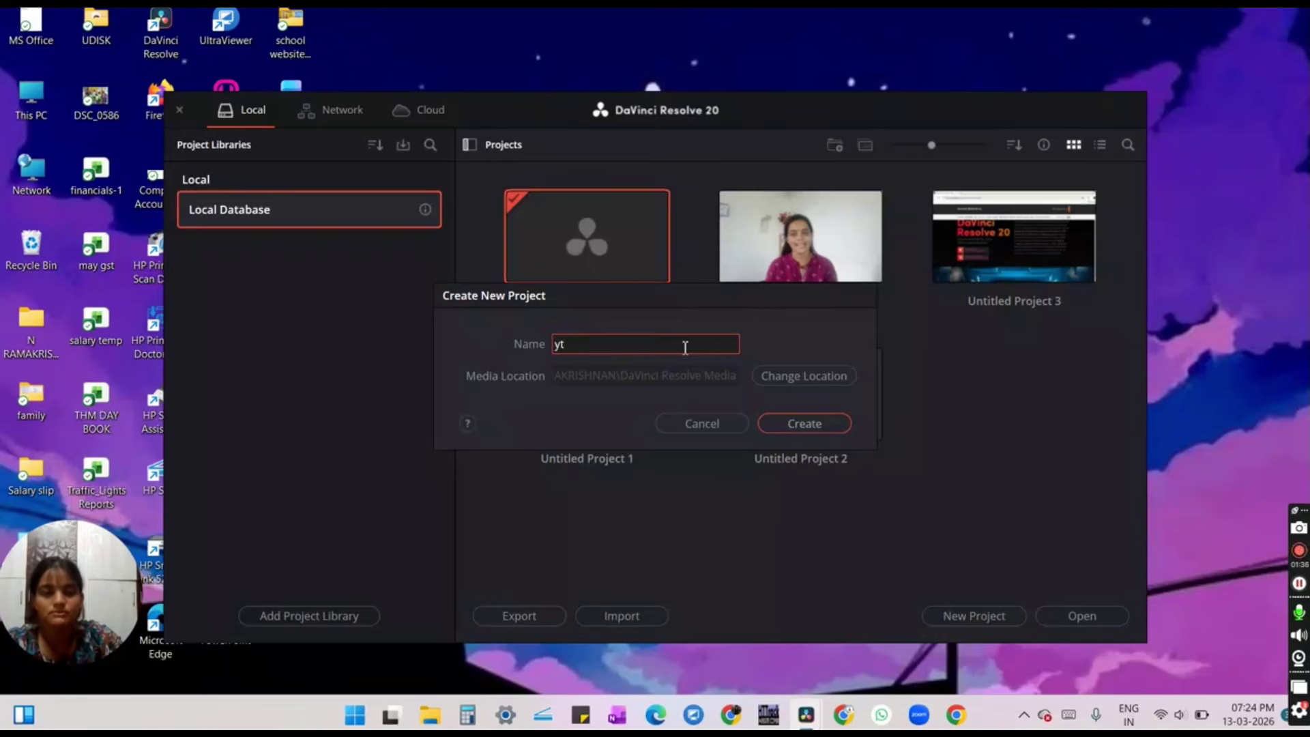
text(1)
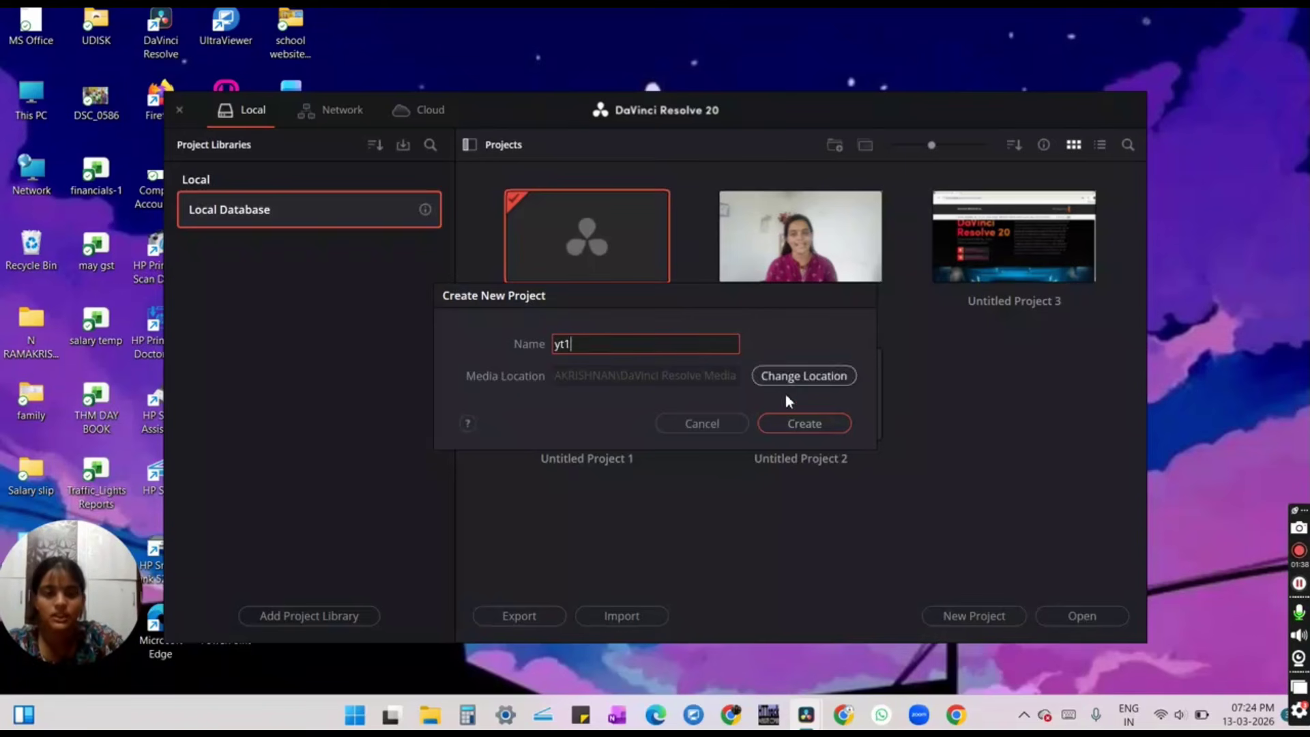
click(830, 423)
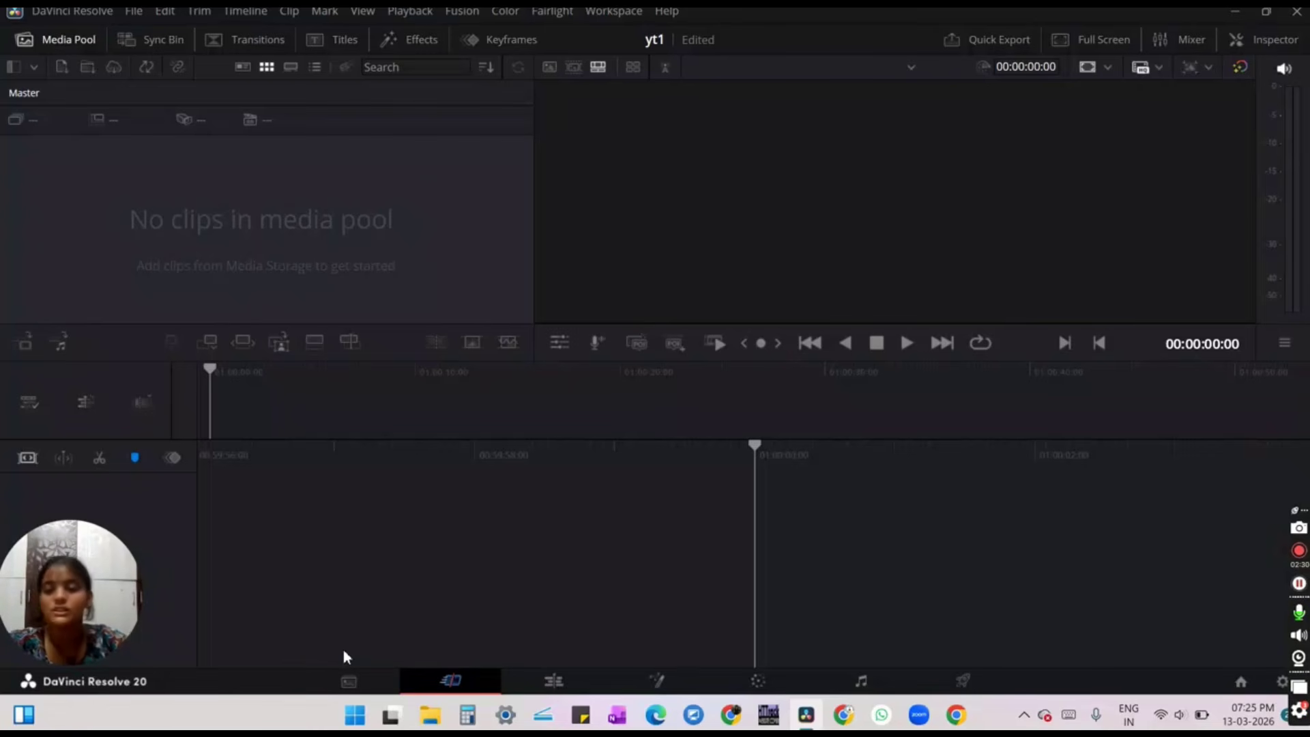
click(355, 681)
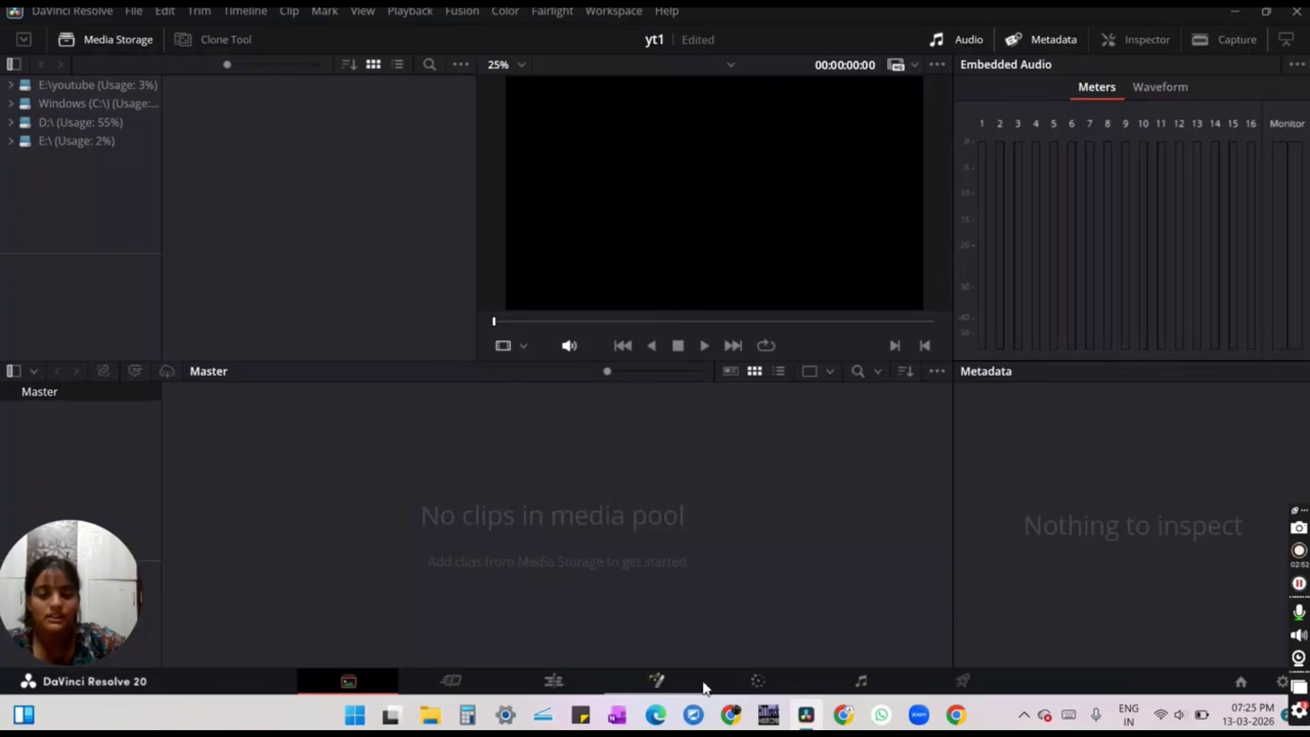
Switch to Chrome and open the stock footage site pexels.com
click(728, 715)
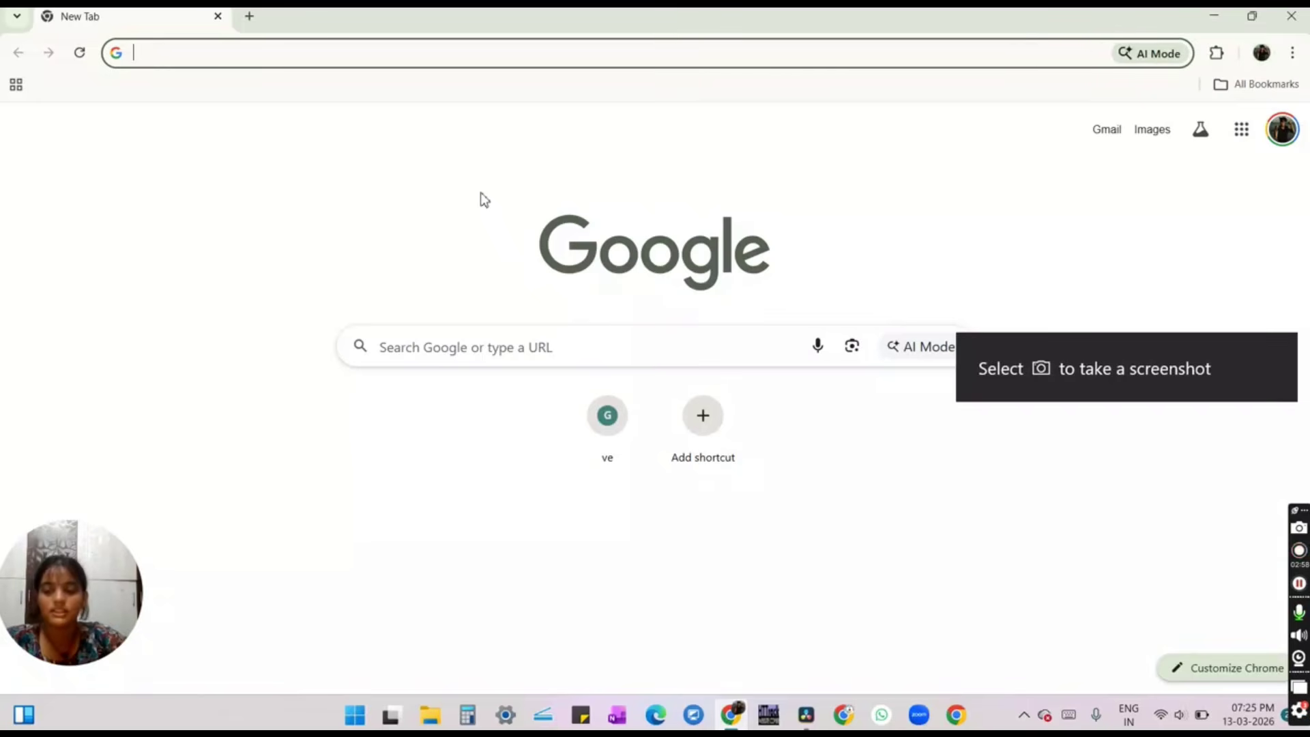
text(pexel)
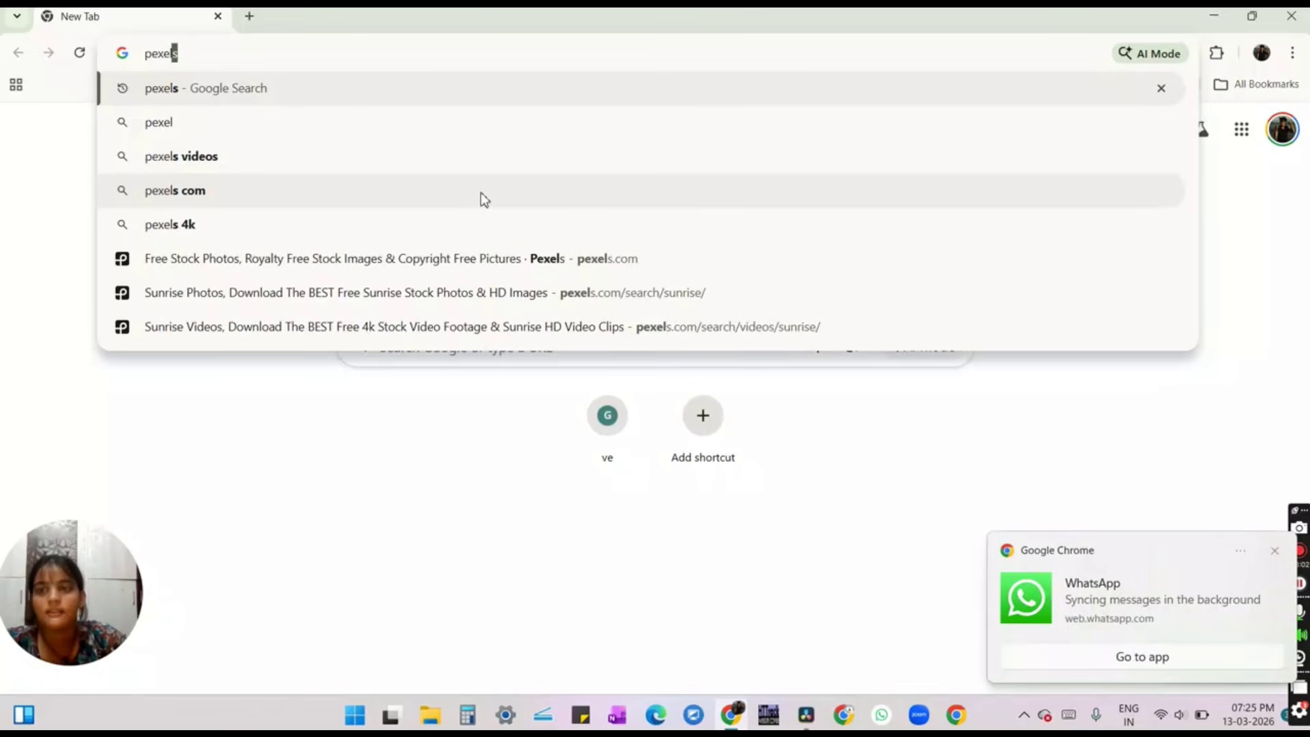
text(s.com)
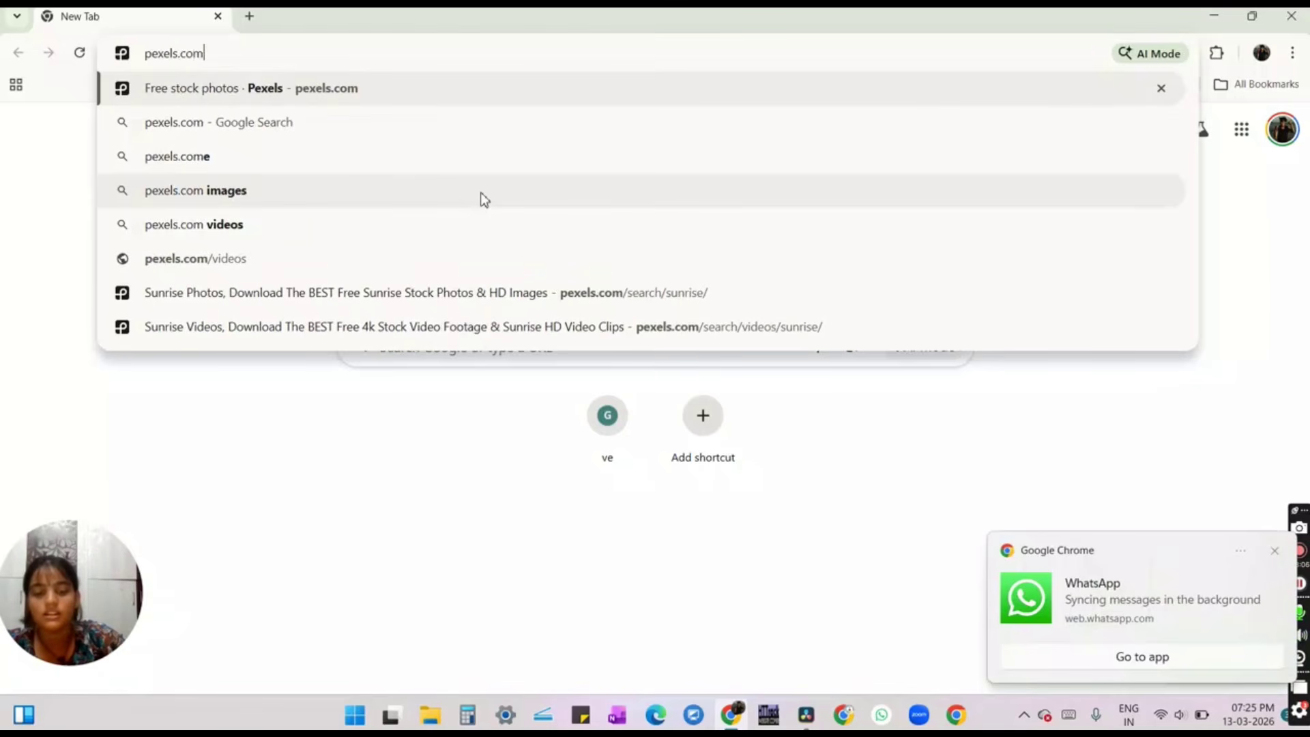
key(Return)
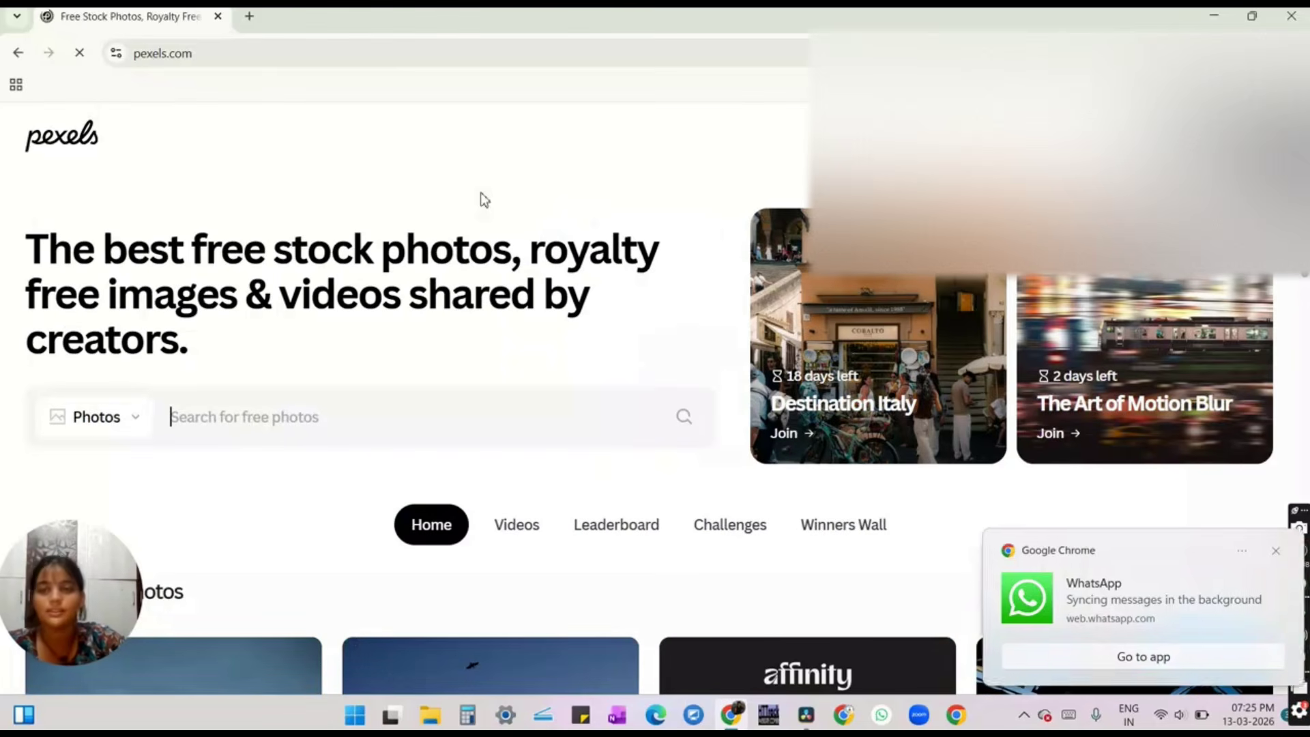
scroll(477, 205, down, 2)
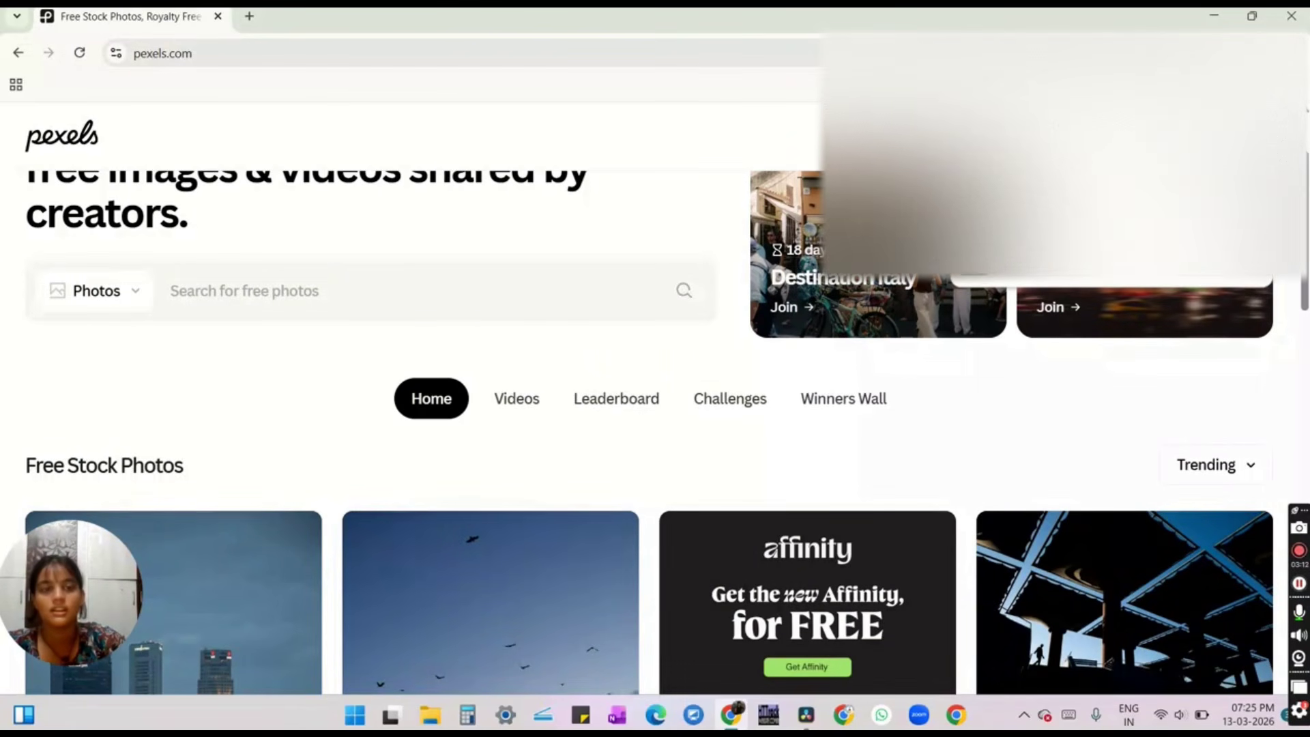
Search Pexels for "sunrise" with the media type set to Videos
click(377, 284)
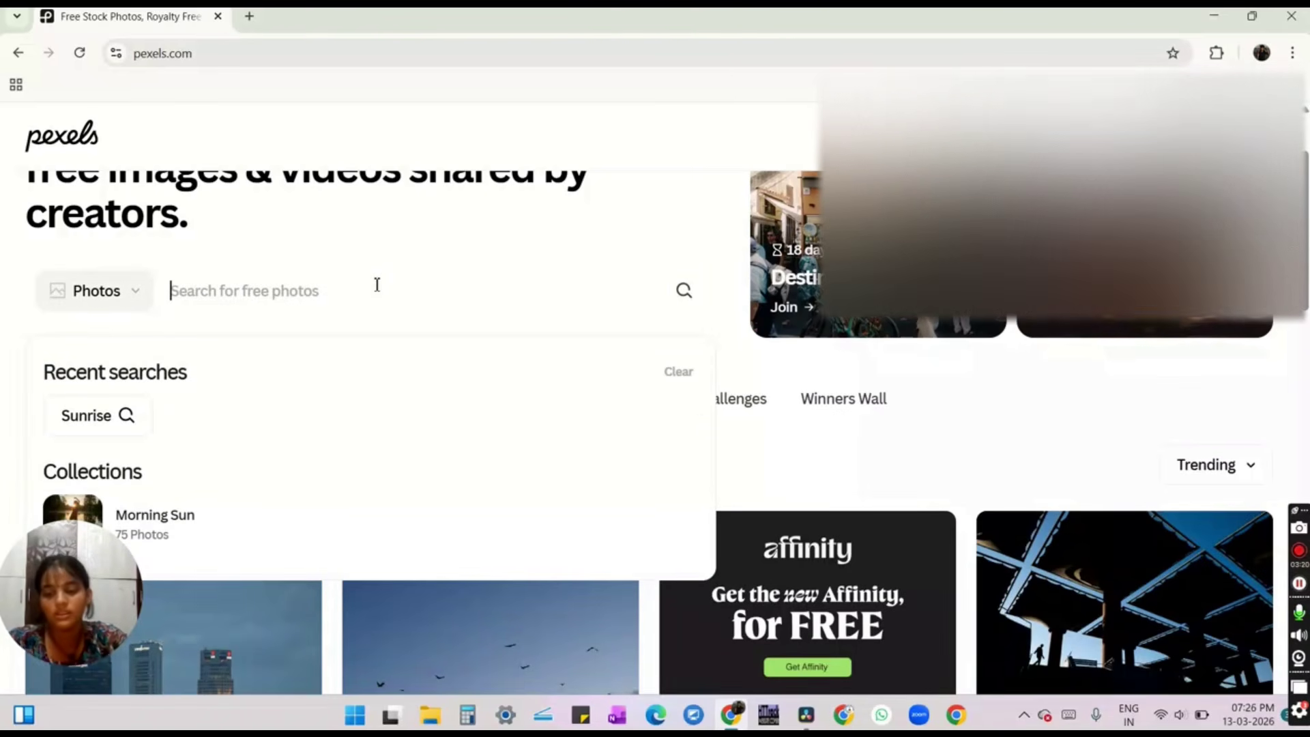
text(sunrise)
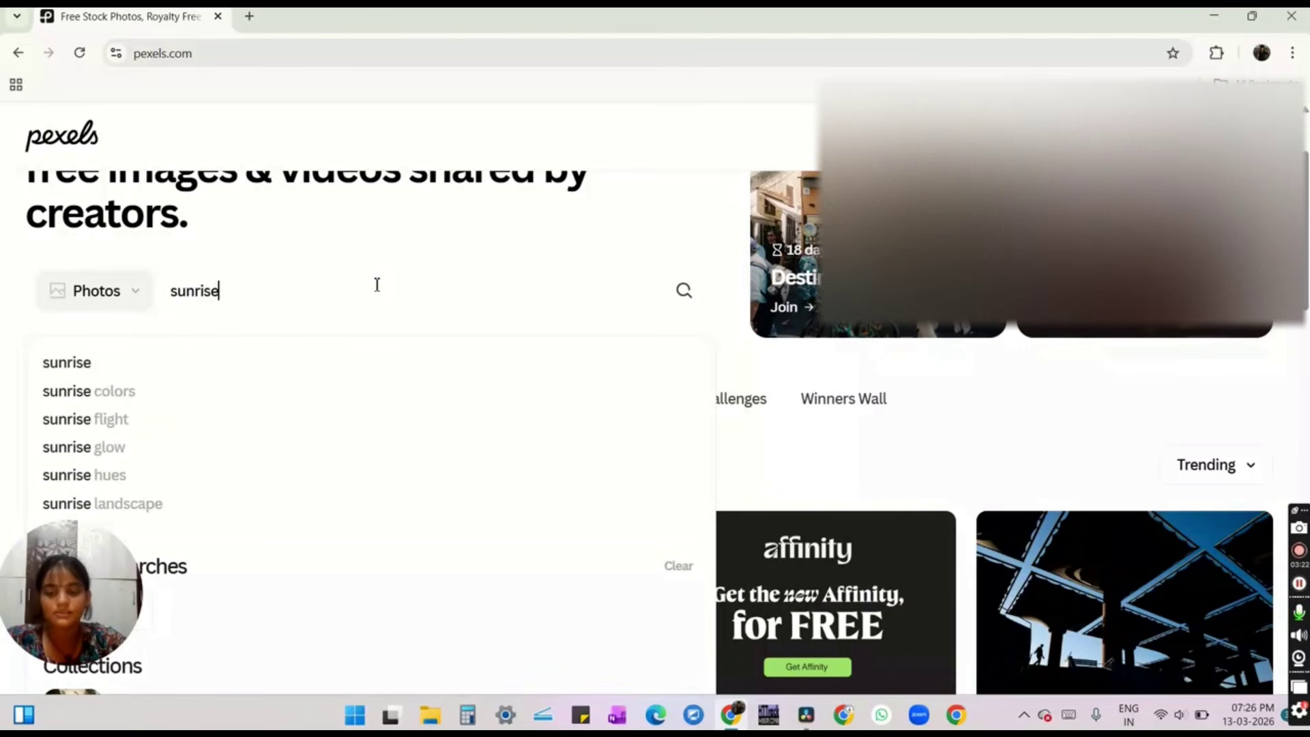
click(111, 300)
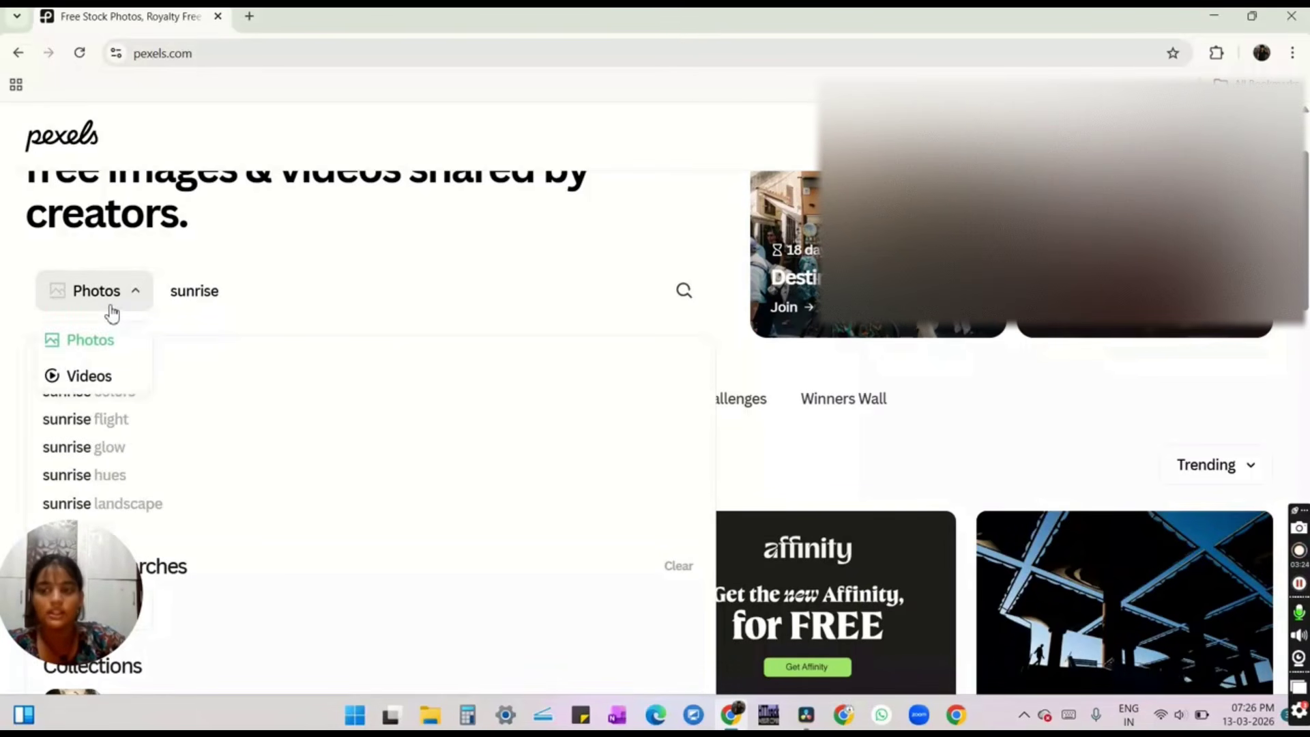
click(88, 376)
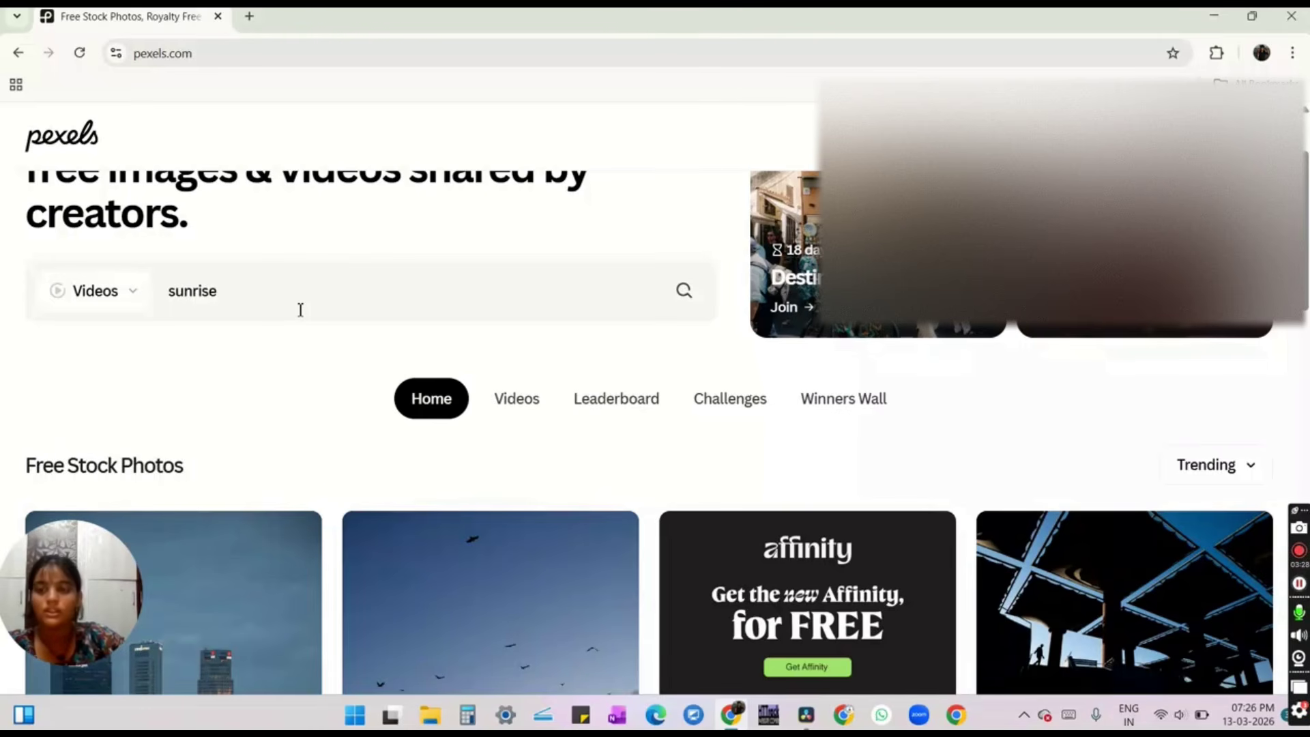
click(298, 297)
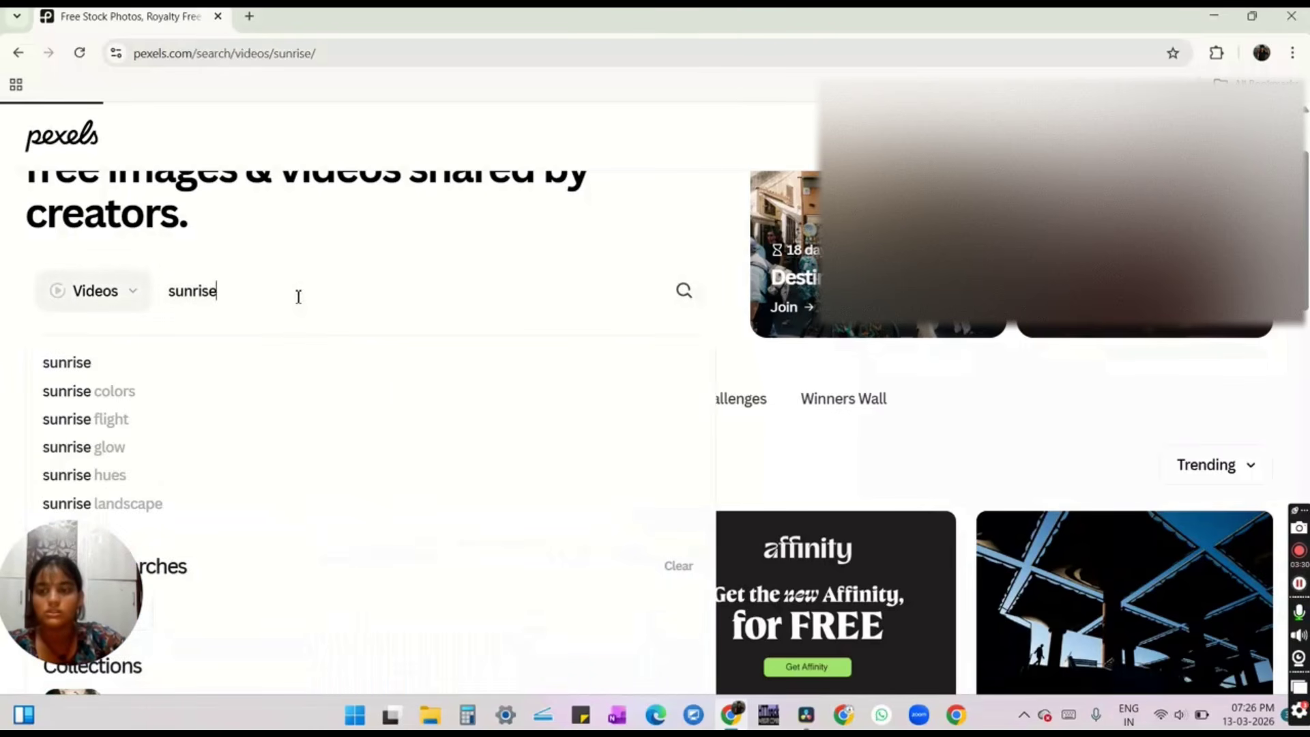
key(Return)
Look through the sunrise video results on Pexels for a suitable clip
scroll(297, 303, down, 2)
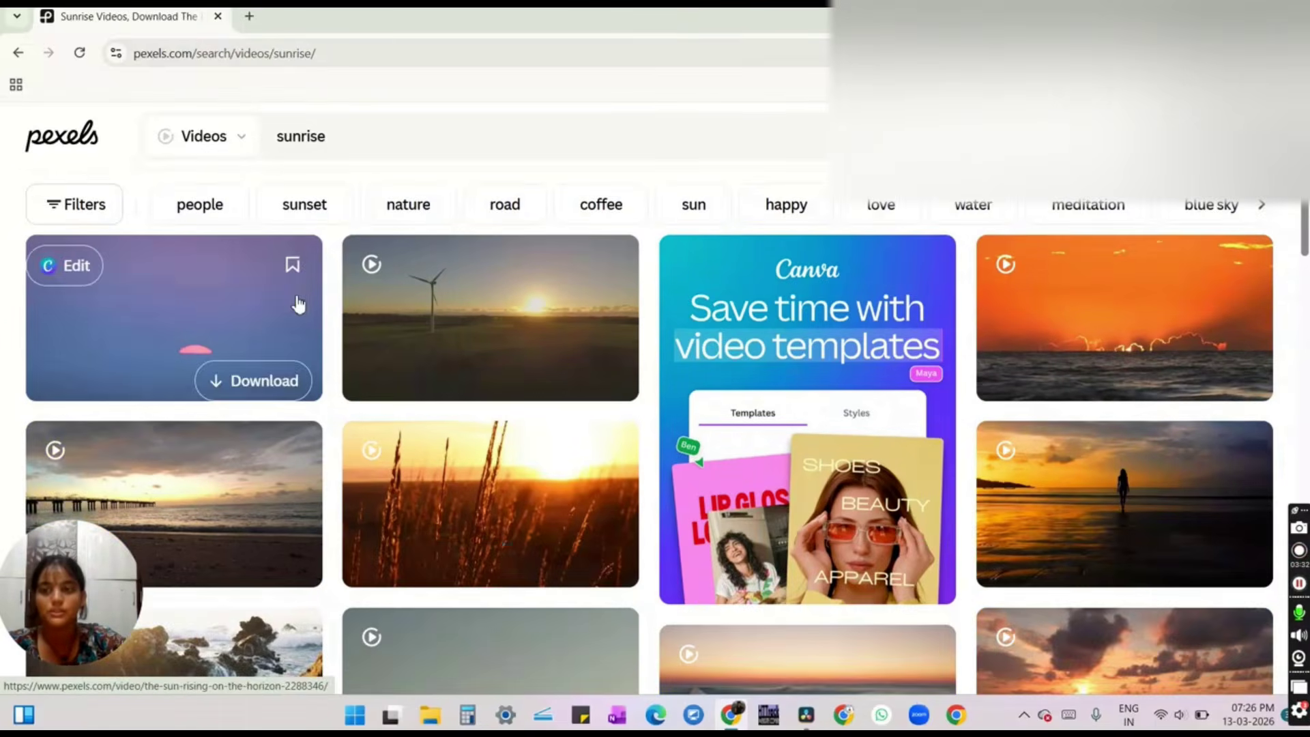
scroll(298, 305, up, 2)
scroll(298, 304, down, 1)
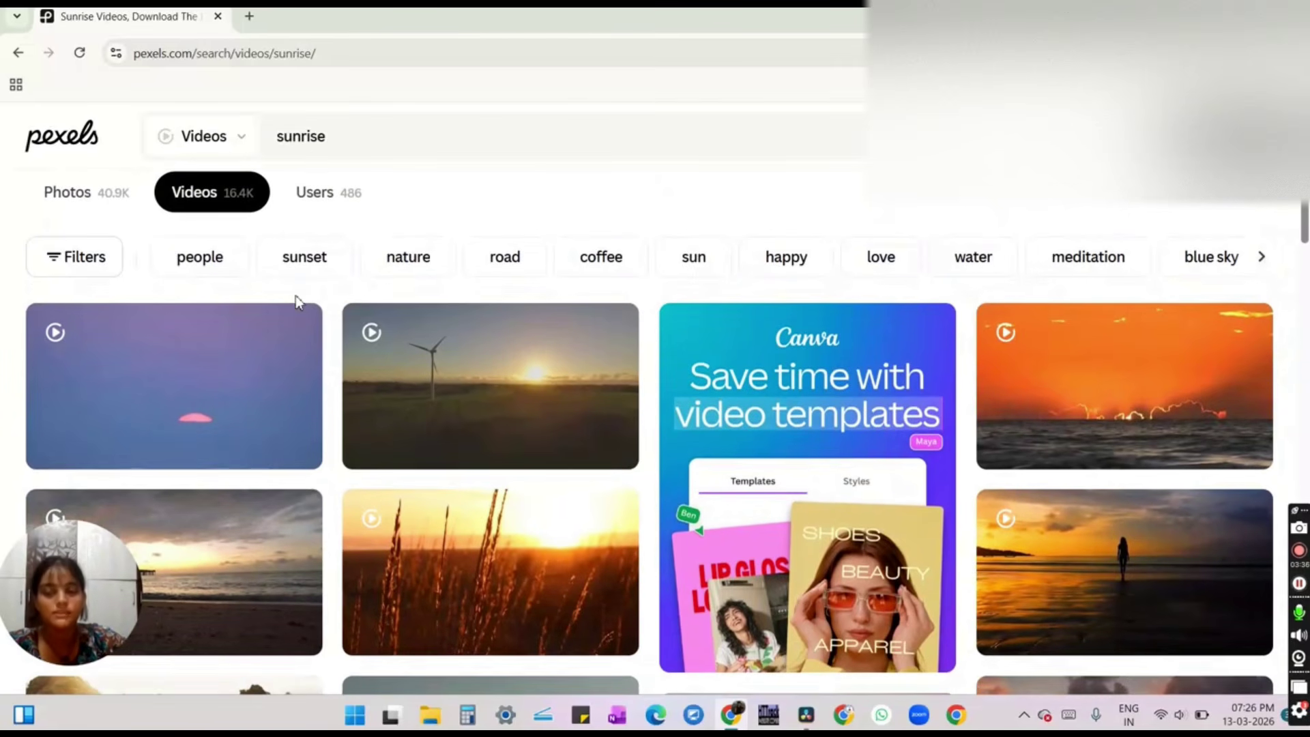
scroll(296, 302, down, 2)
scroll(470, 307, up, 2)
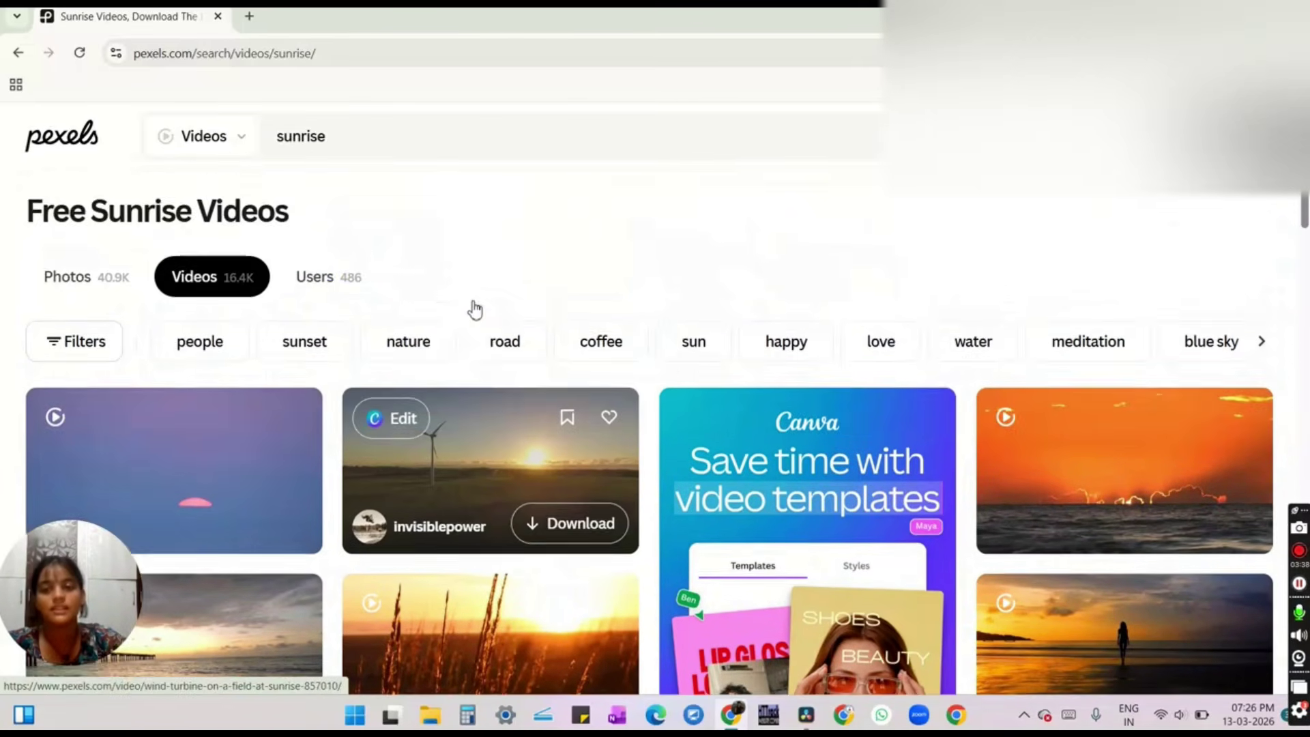
scroll(476, 311, down, 1)
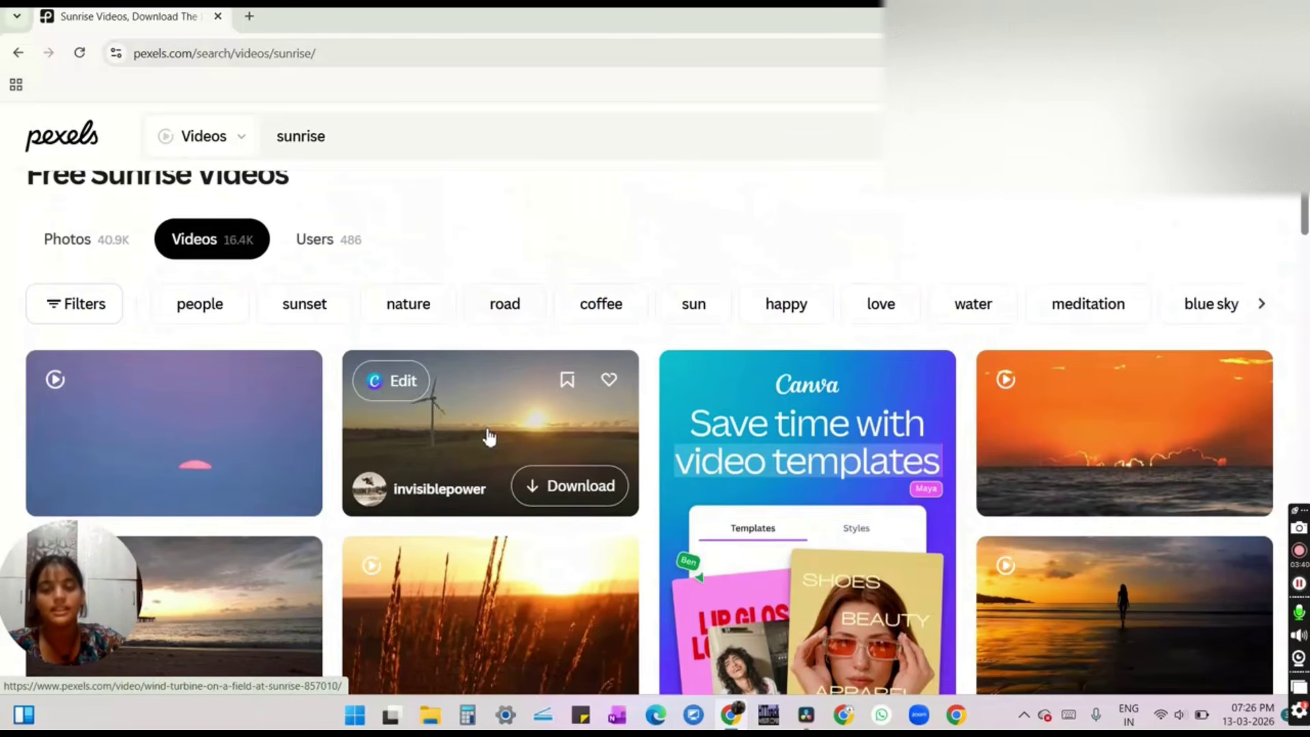
scroll(489, 436, down, 1)
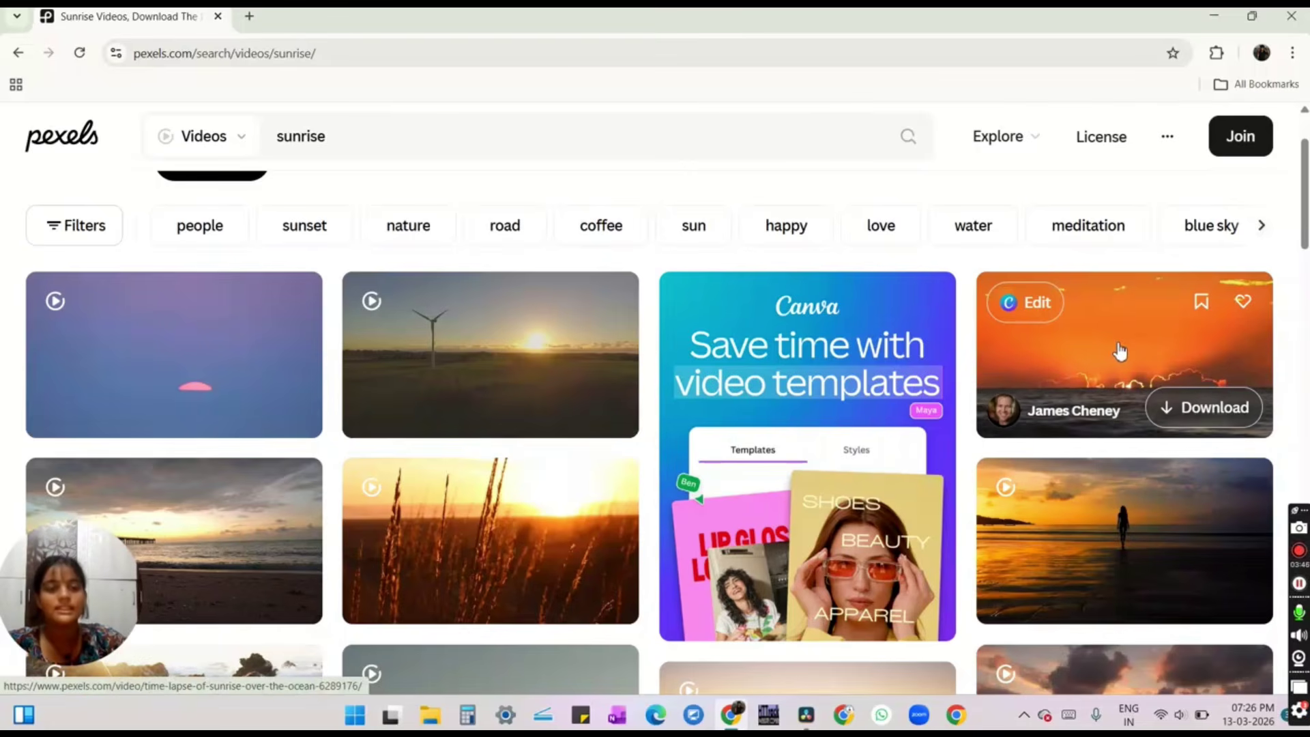
scroll(1120, 351, down, 2)
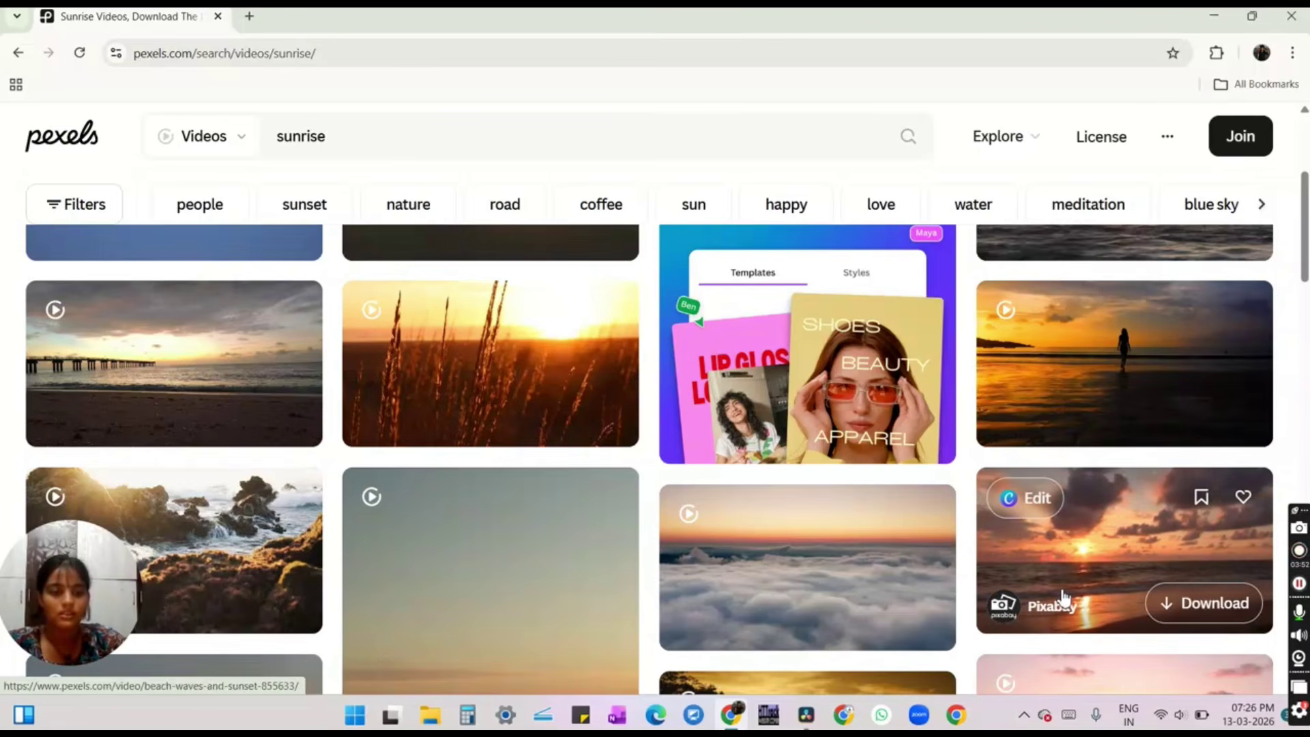
scroll(1063, 594, down, 7)
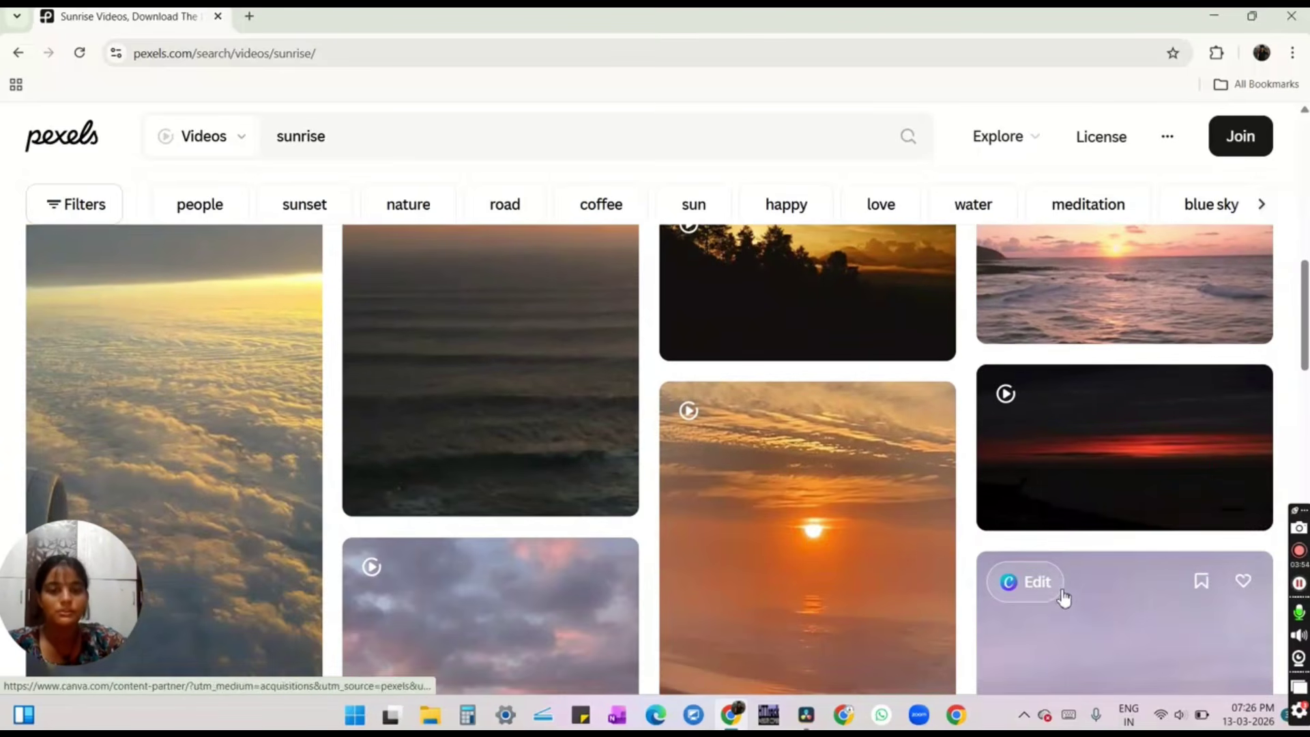
scroll(488, 556, up, 12)
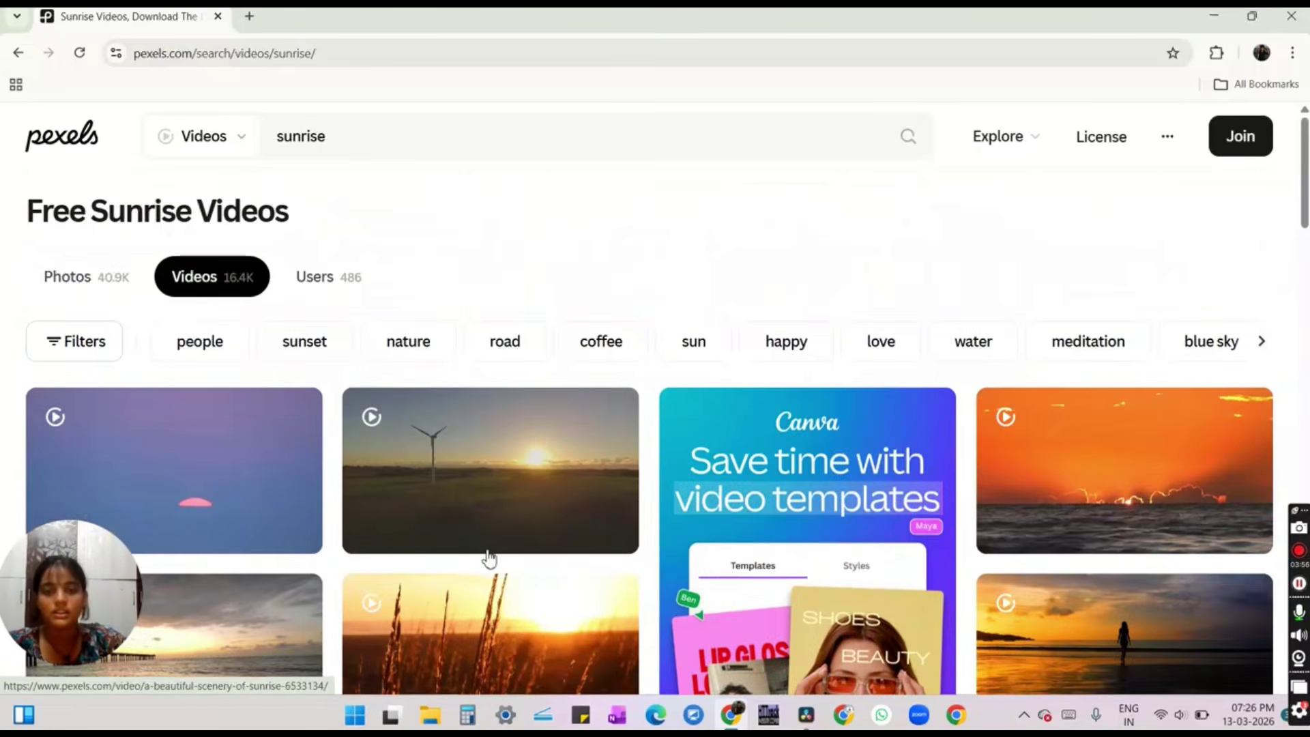
Download Pixabay's video of beach waves under a cloudy orange sunset and close the thank-you dialog
scroll(488, 557, down, 5)
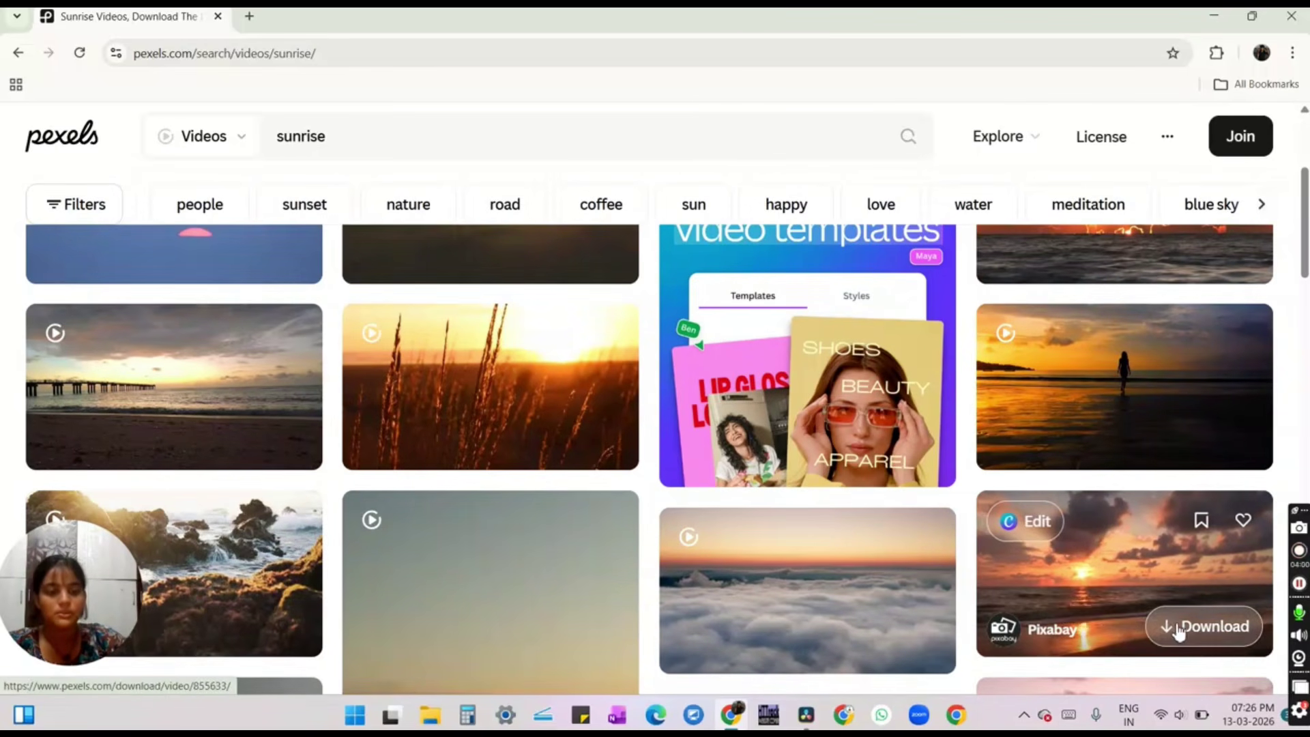
click(1175, 625)
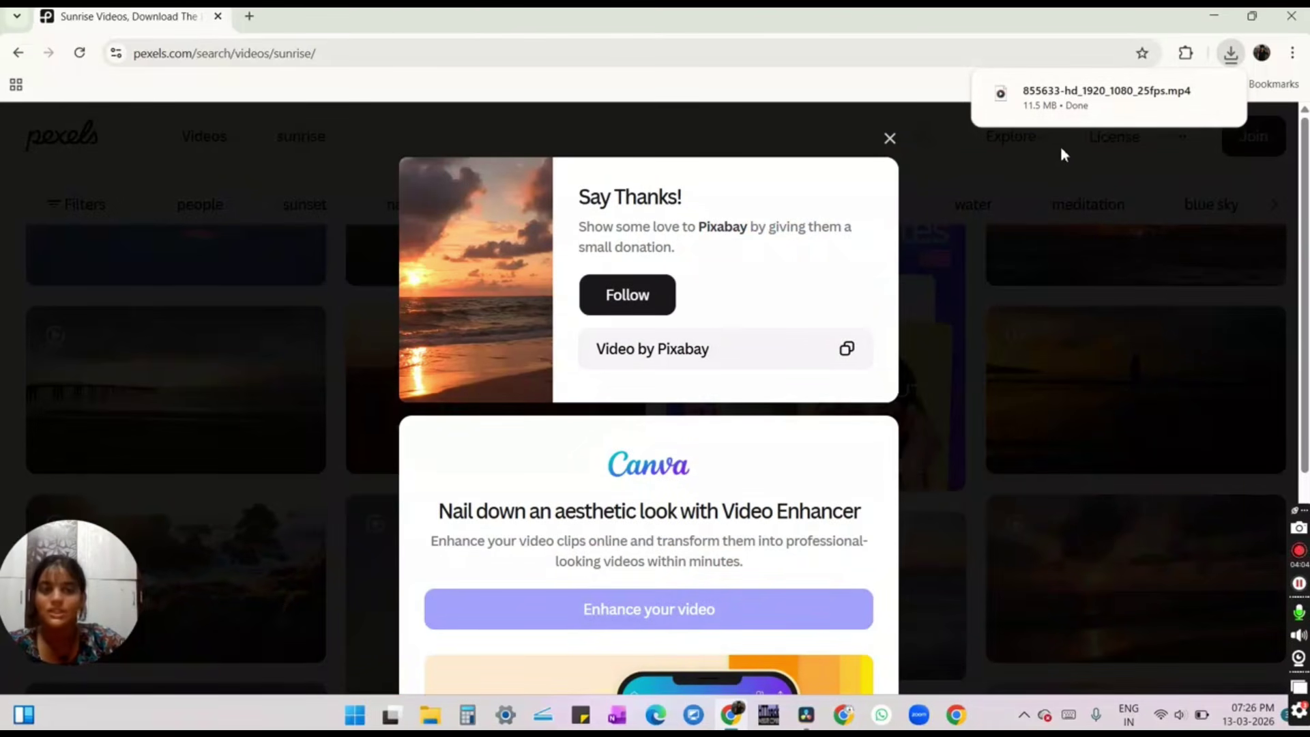
click(889, 139)
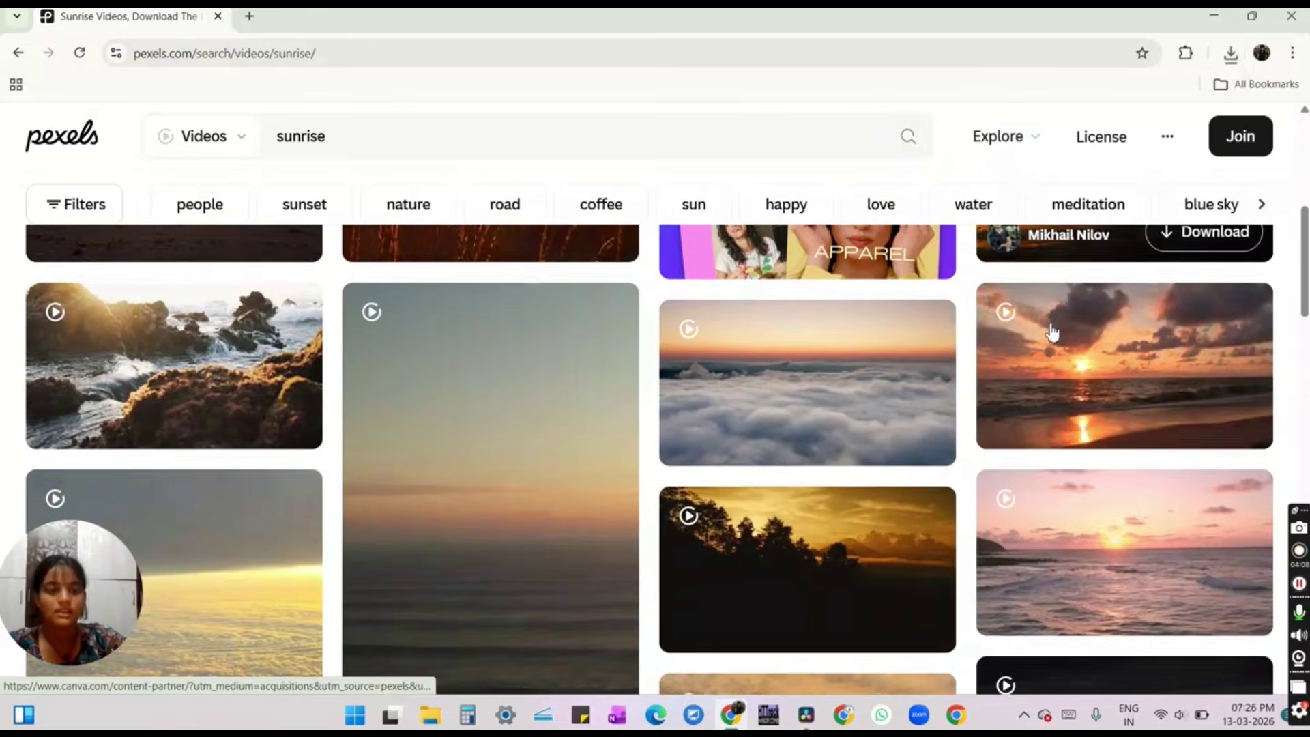
scroll(1053, 332, down, 10)
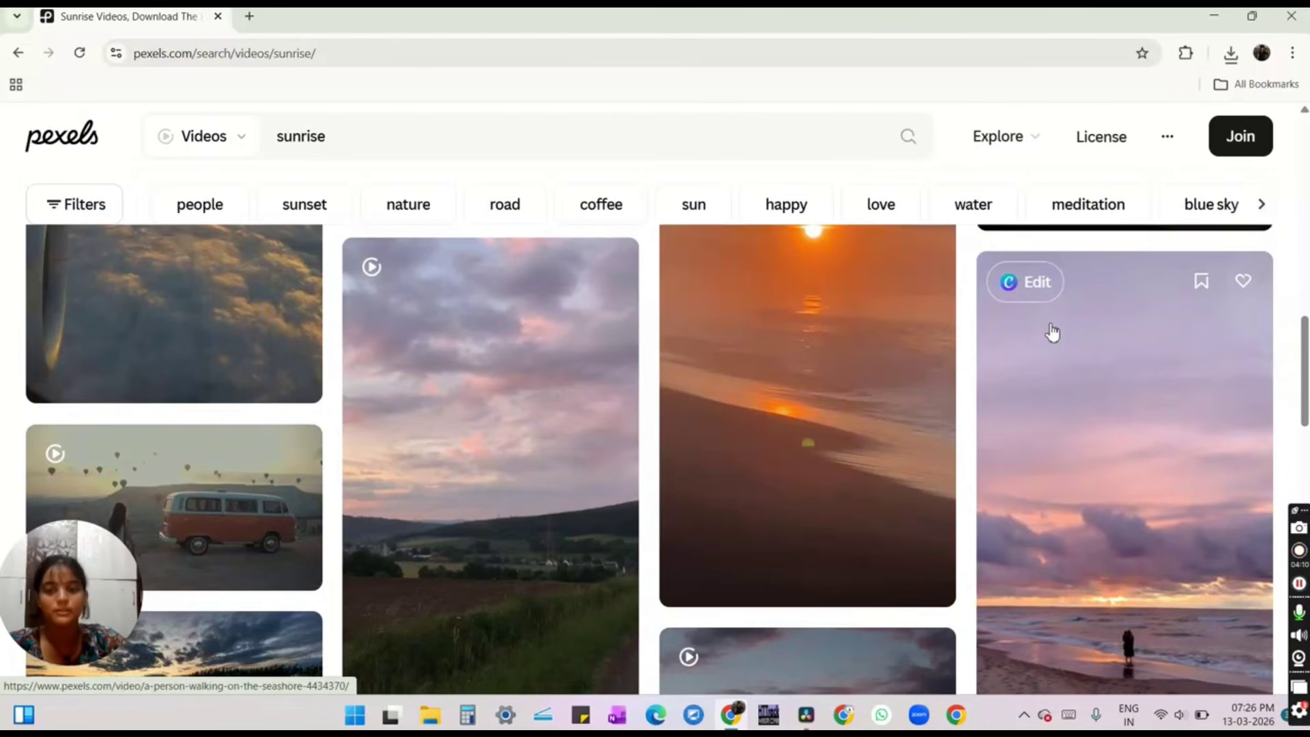
scroll(1052, 332, down, 5)
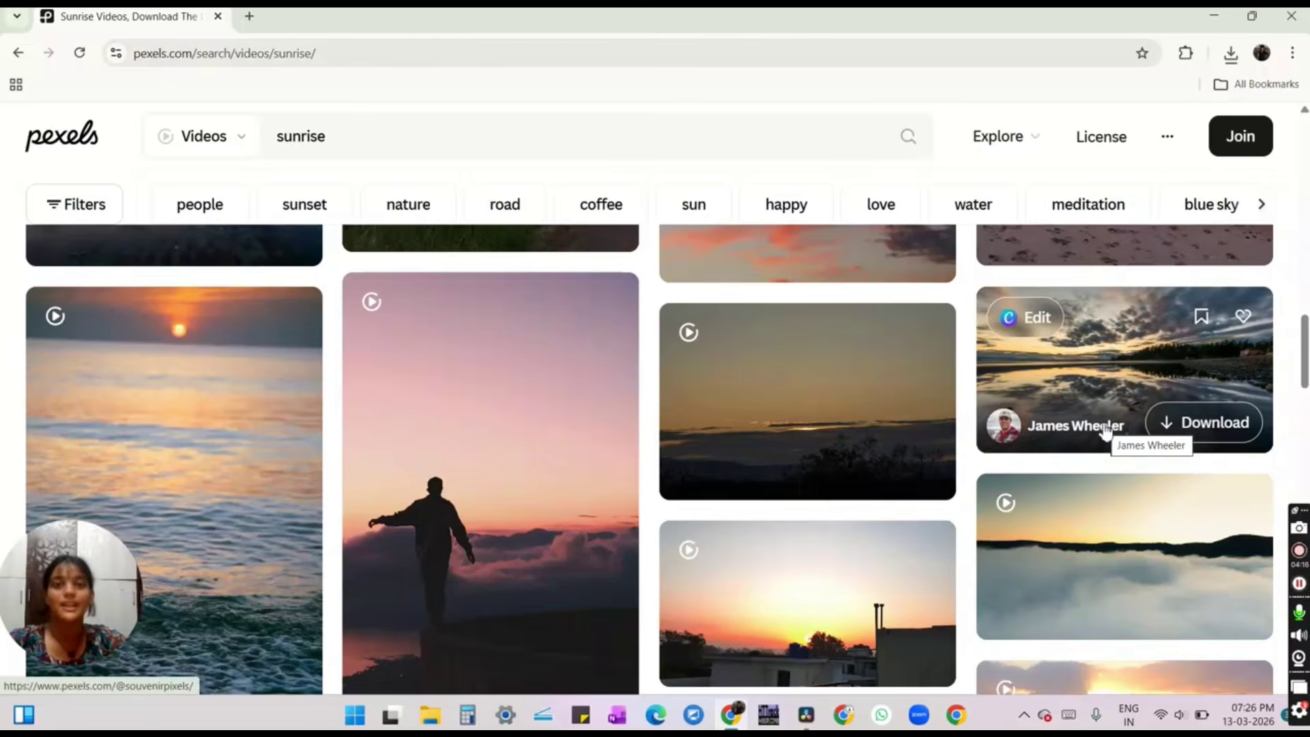
mouse_move(1105, 429)
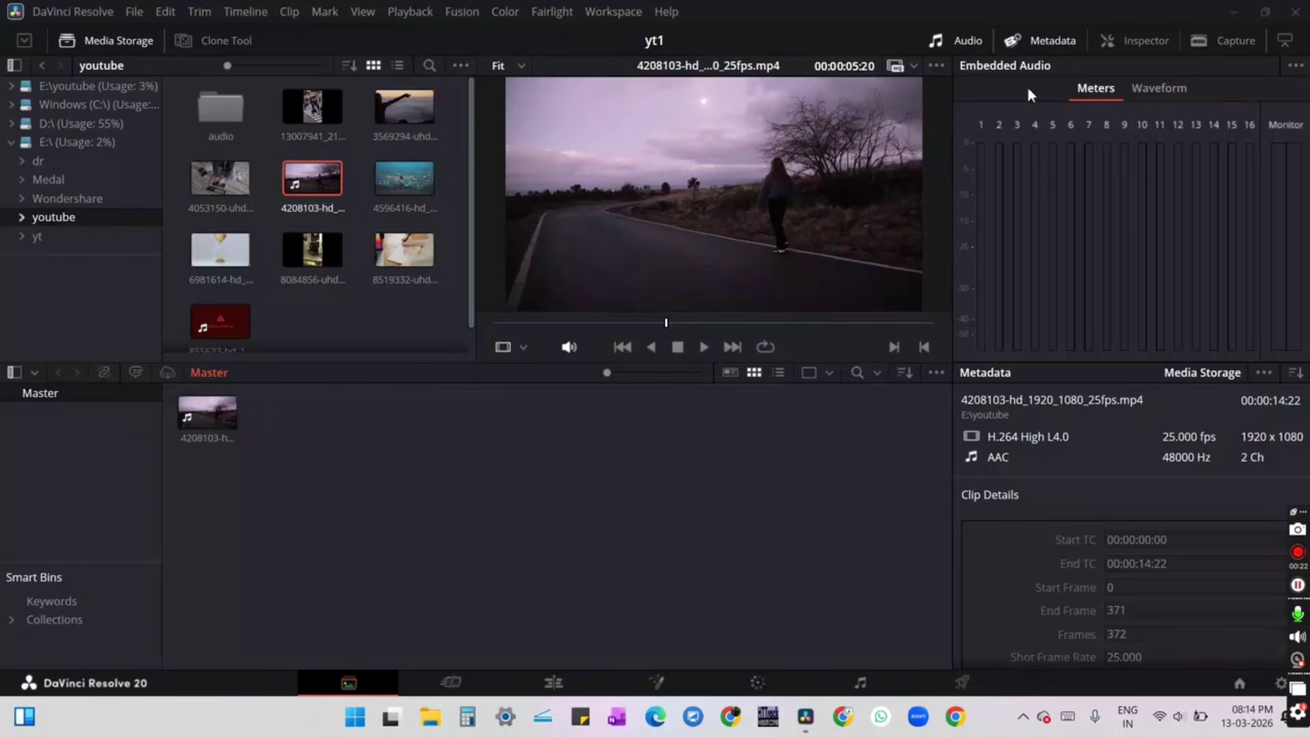
In DaVinci Resolve, add 3569294-uhd_3840_2160_24fps.mp4 from the youtube folder to the Master bin
click(773, 568)
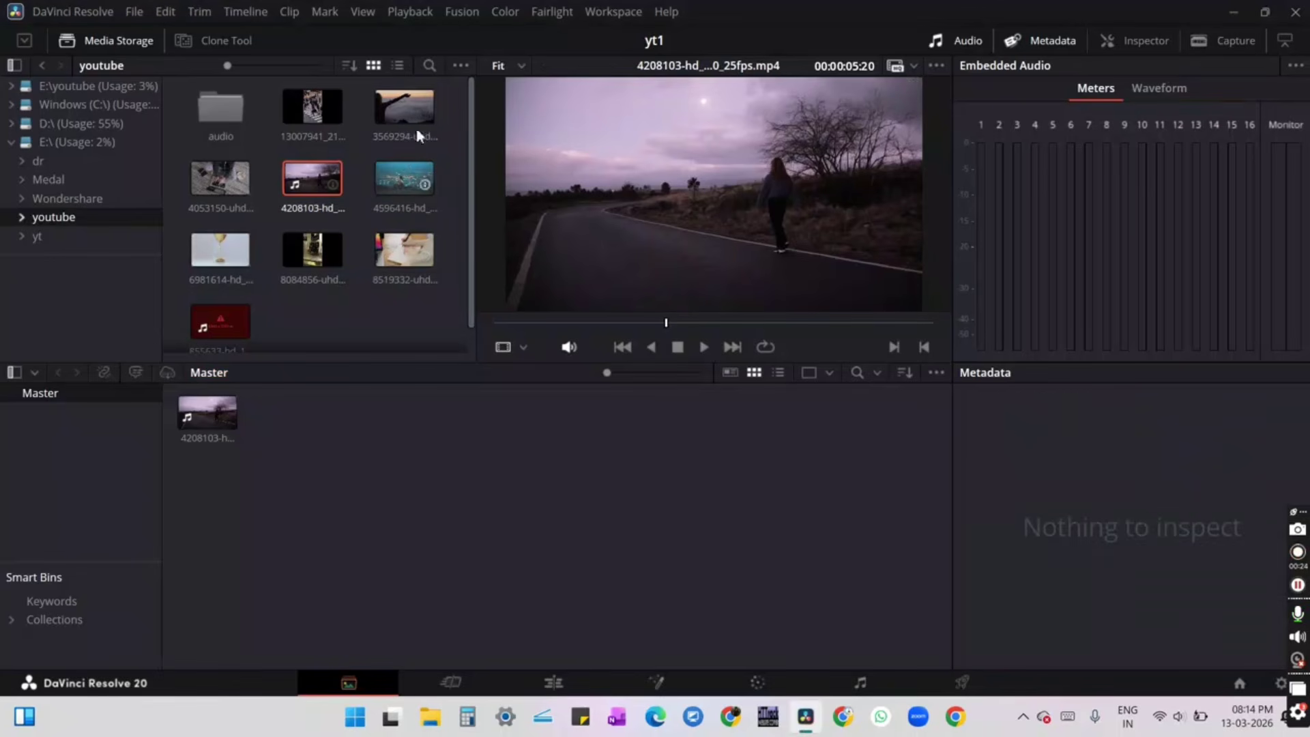
click(396, 114)
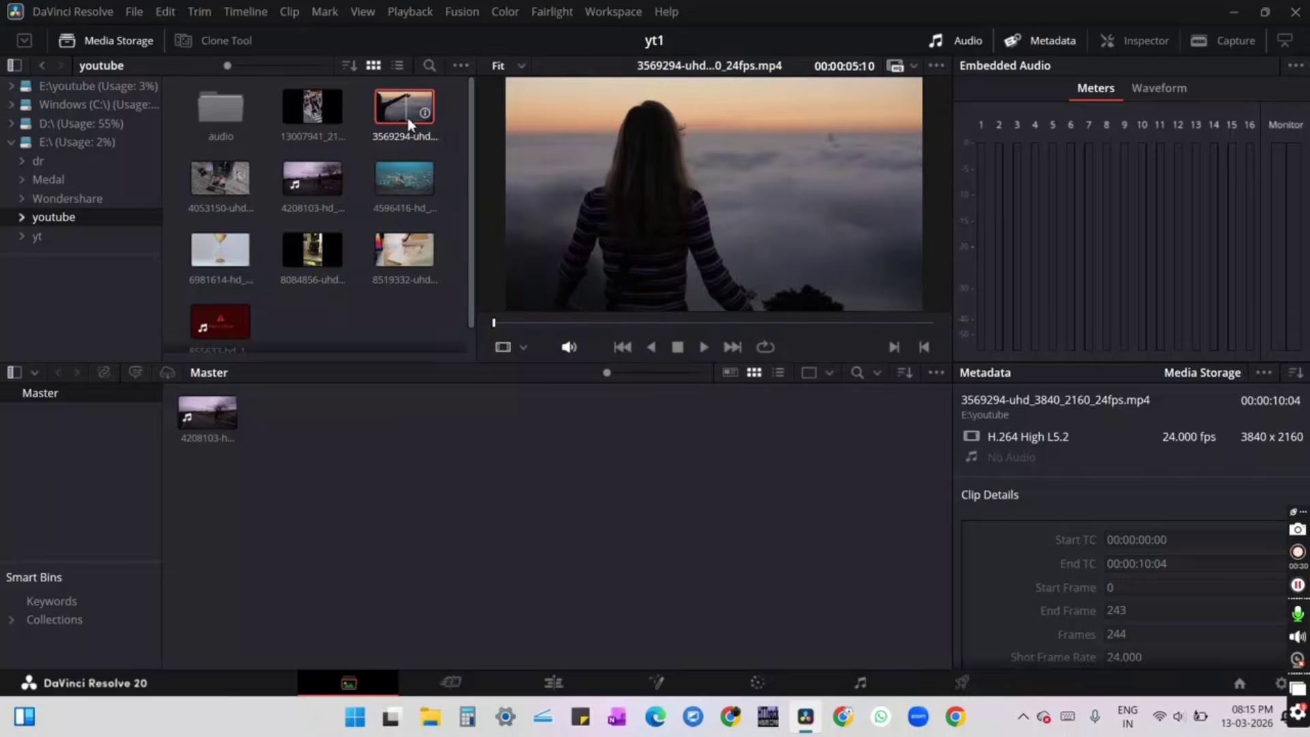
drag(313, 179, 246, 413)
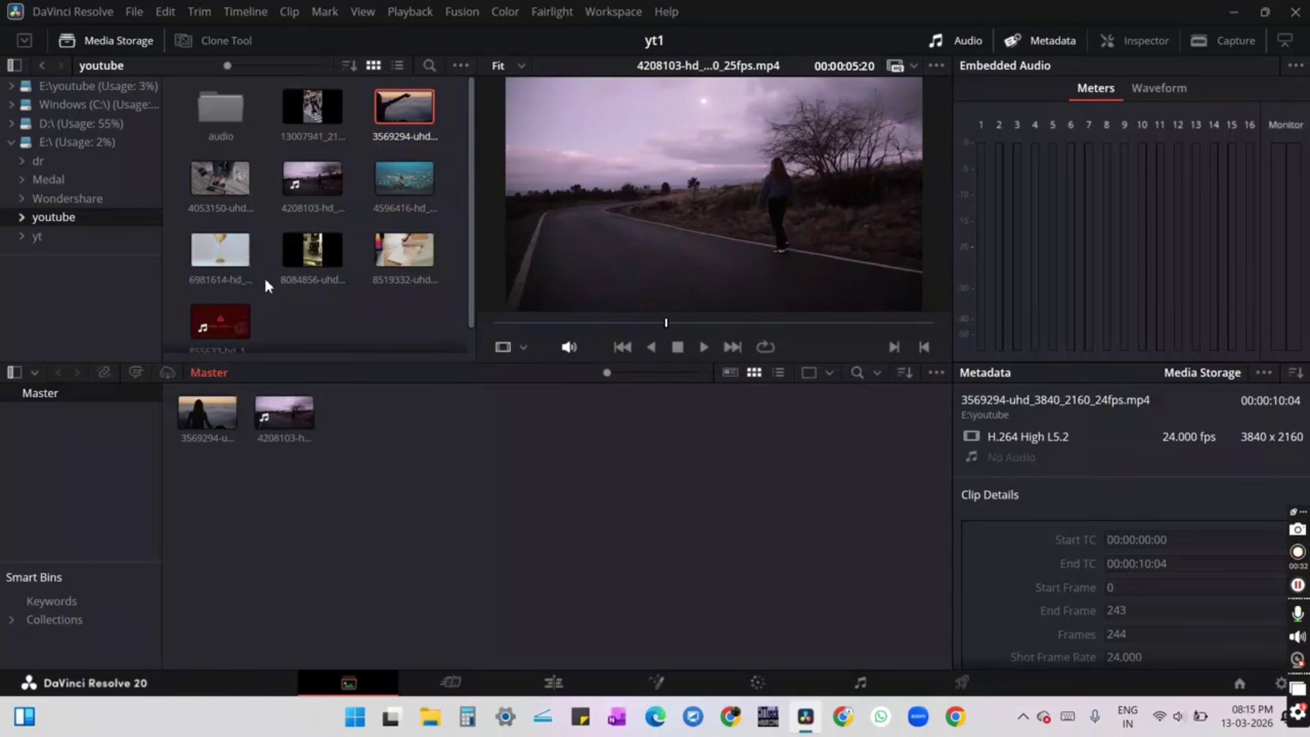
Switch to the Edit page and select the 3569294 clip in the Master bin
click(428, 677)
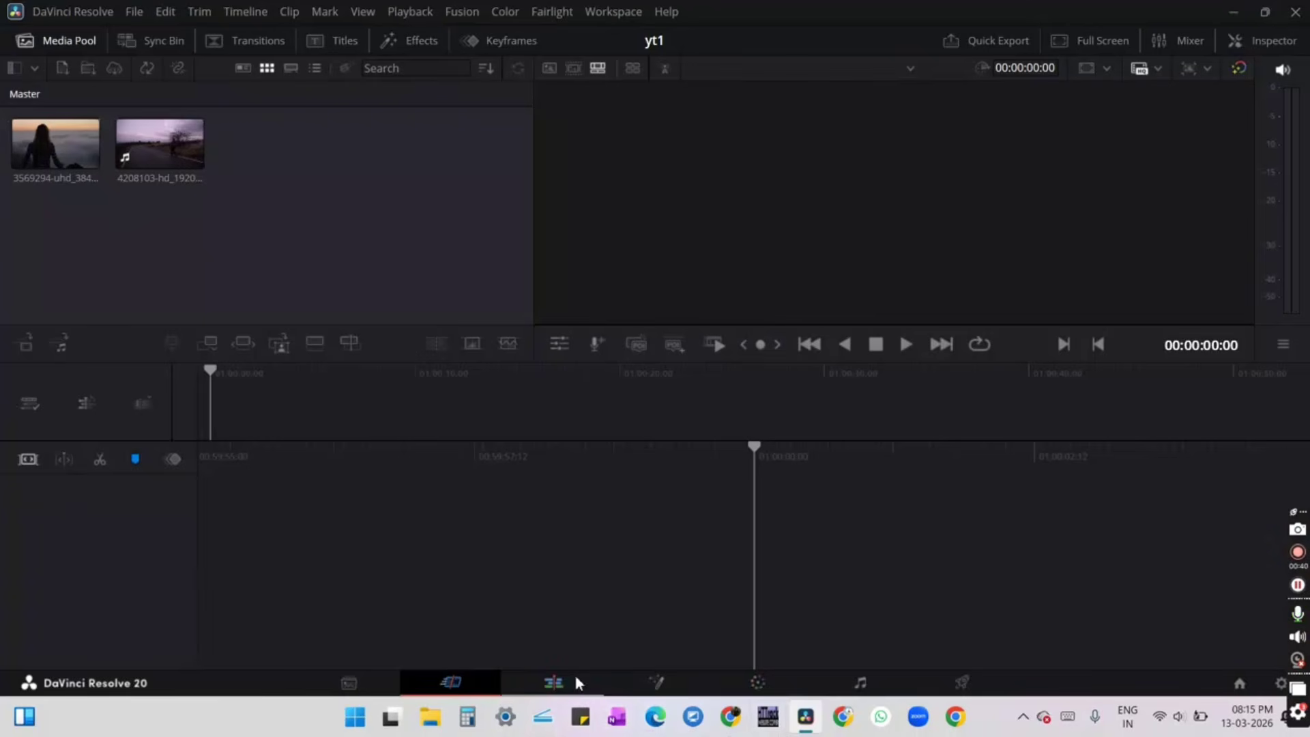
click(553, 682)
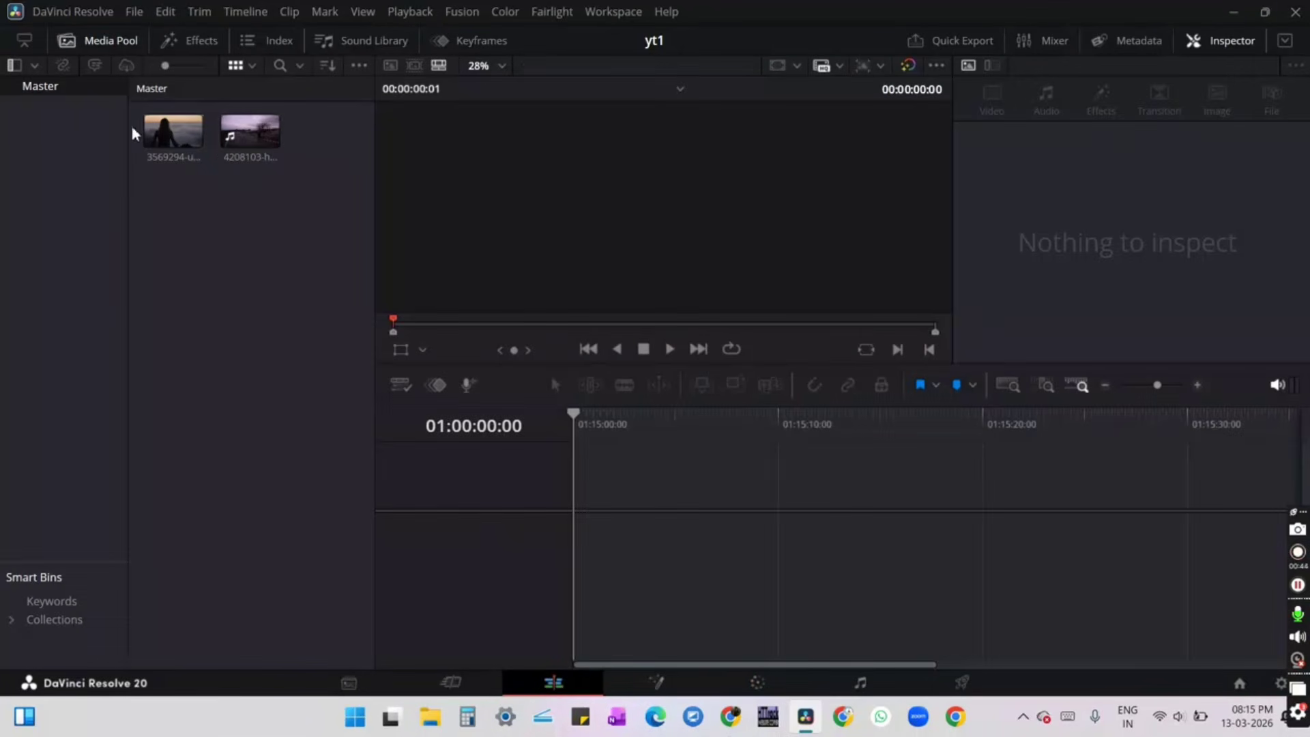
click(171, 133)
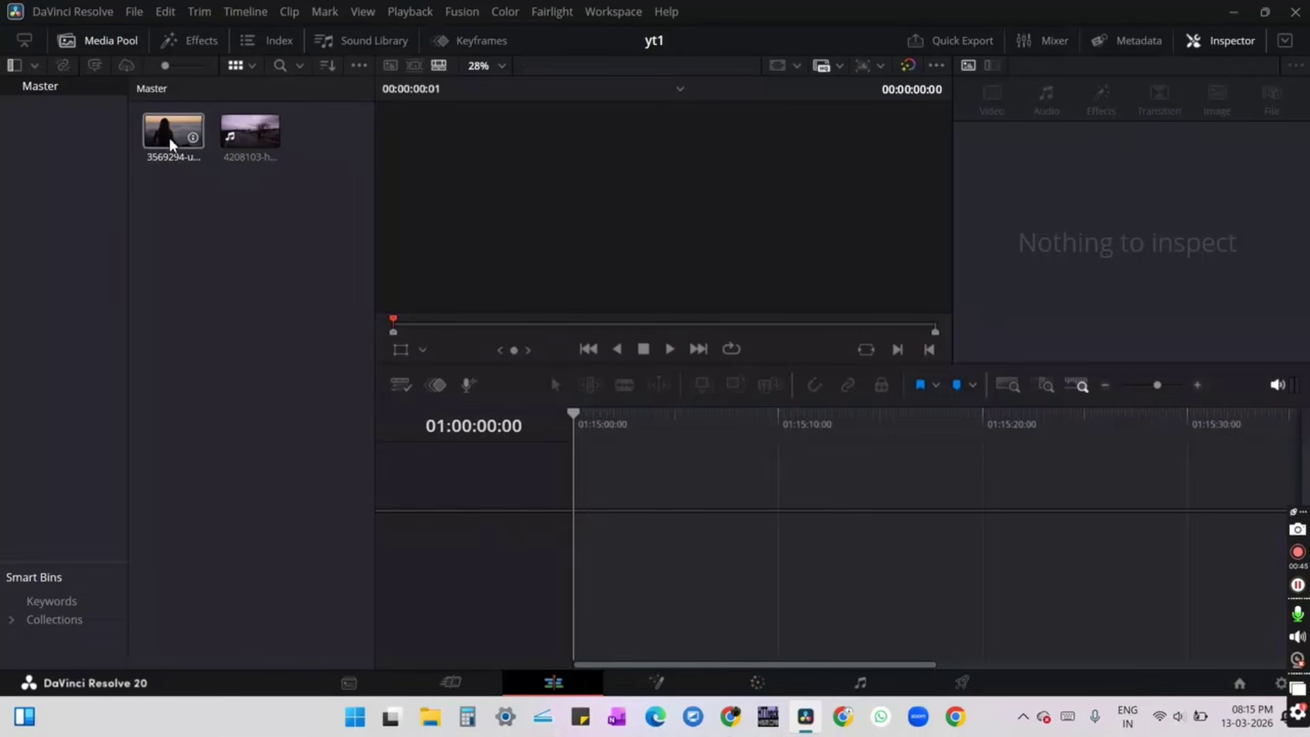
click(163, 246)
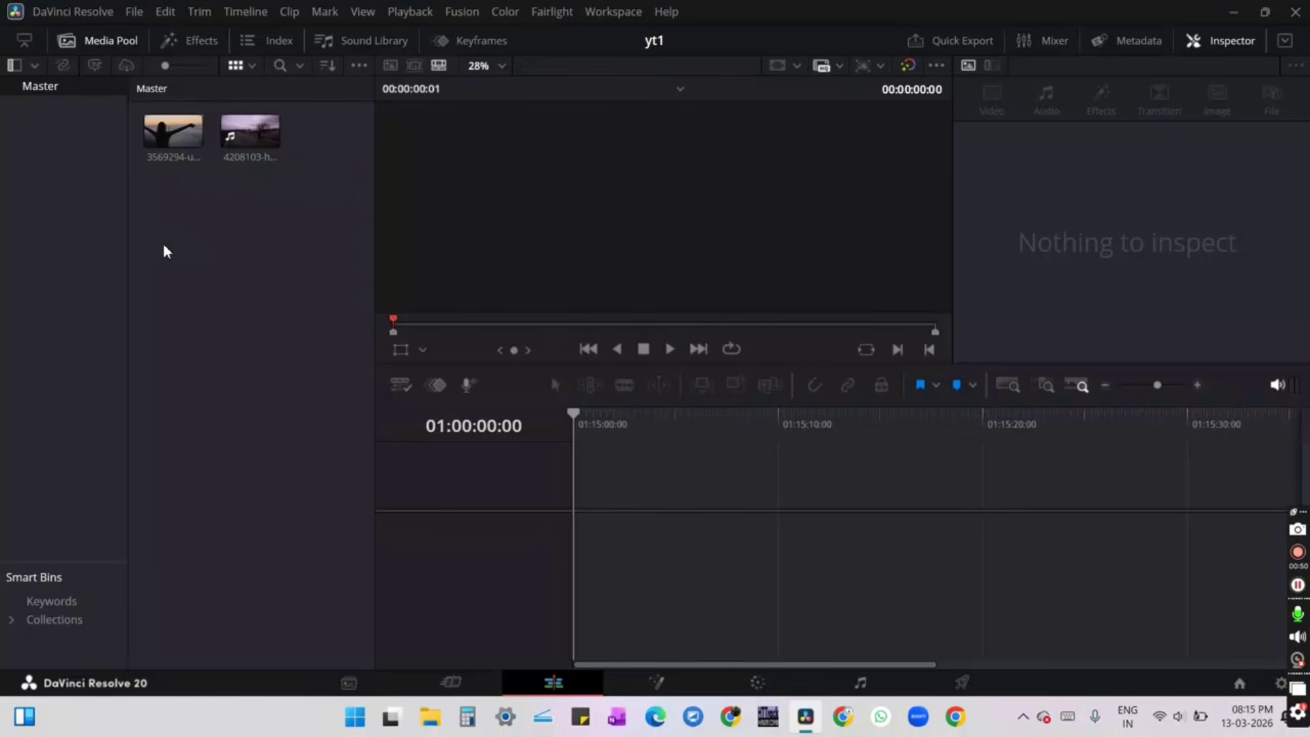
click(179, 160)
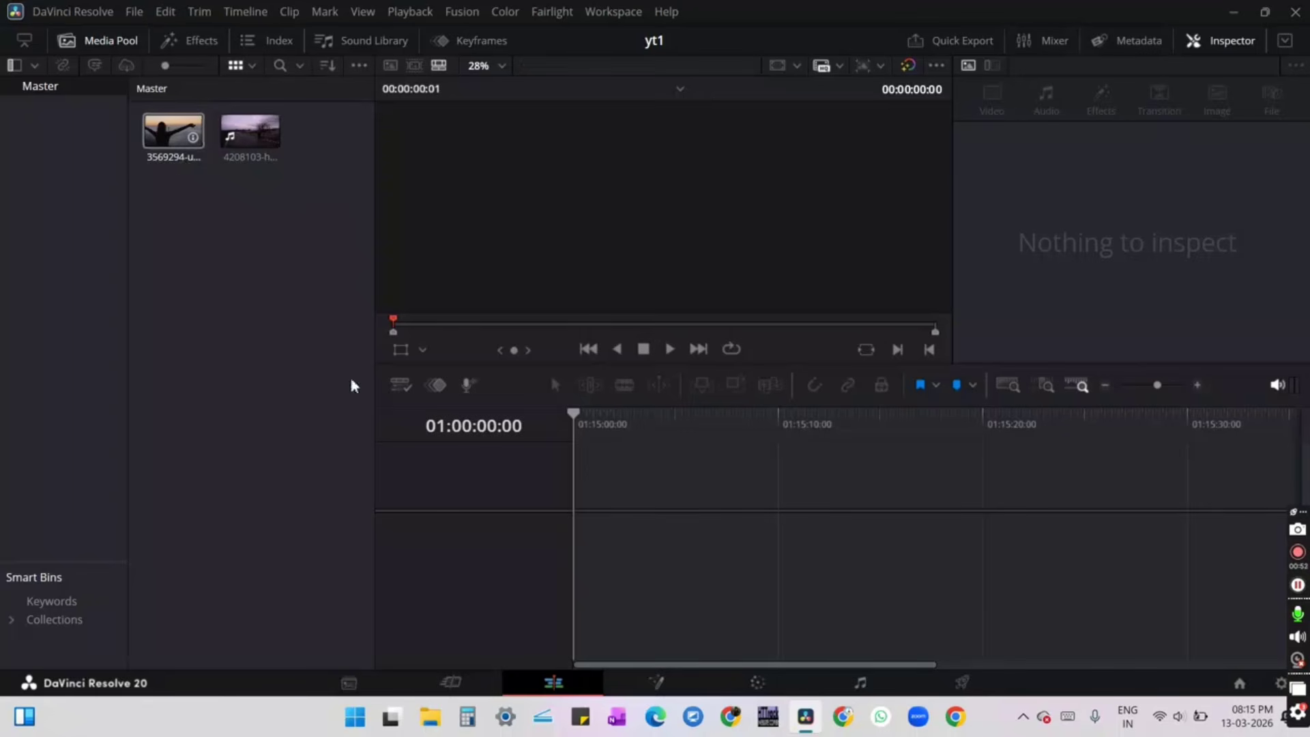
Open the youtube folder on Local Disk (E:) in File Explorer and import all its clips and folders into the project's bin list
click(443, 728)
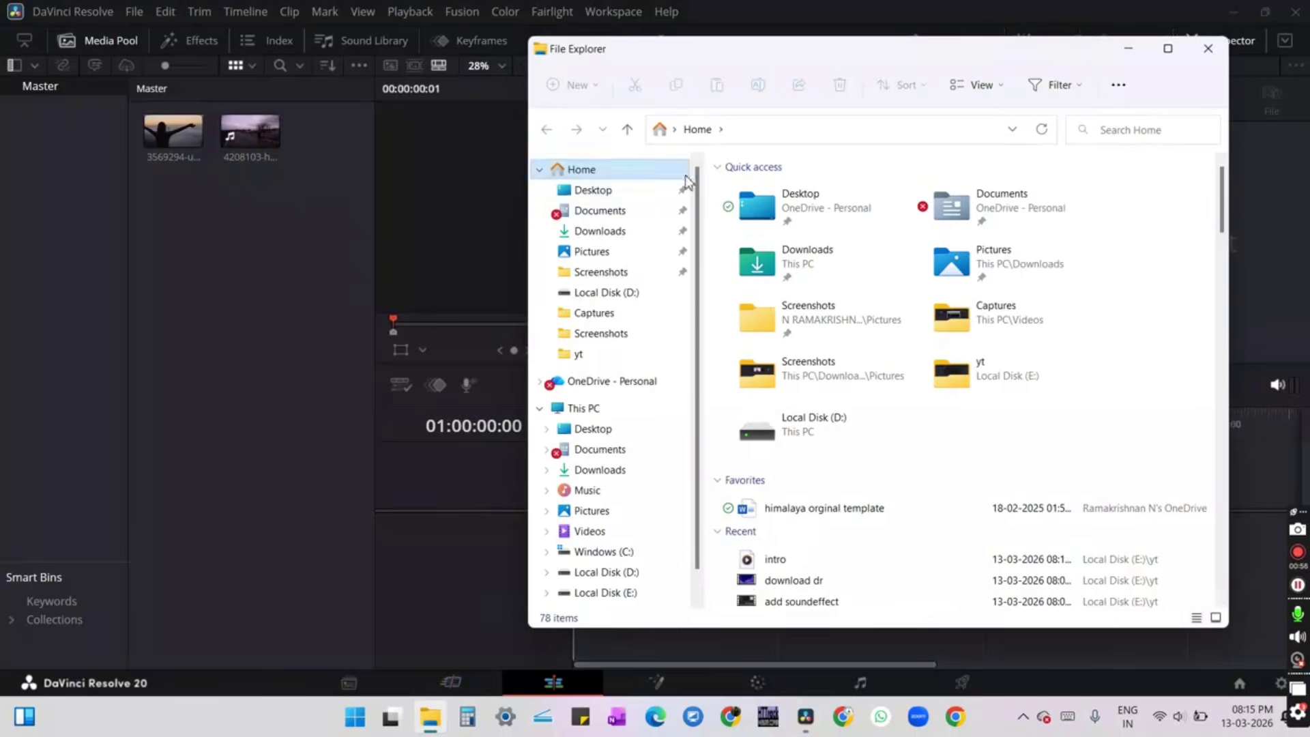
click(614, 592)
click(843, 223)
double_click(843, 222)
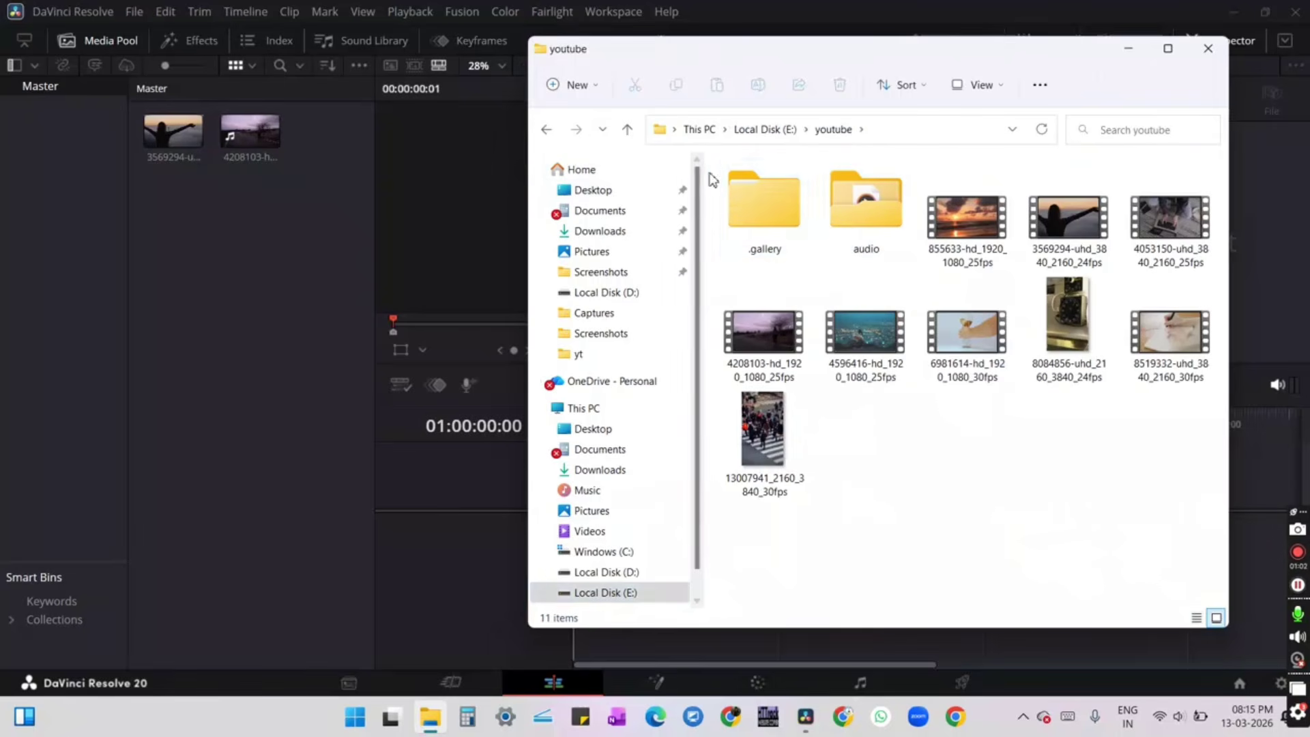
drag(708, 172, 1265, 543)
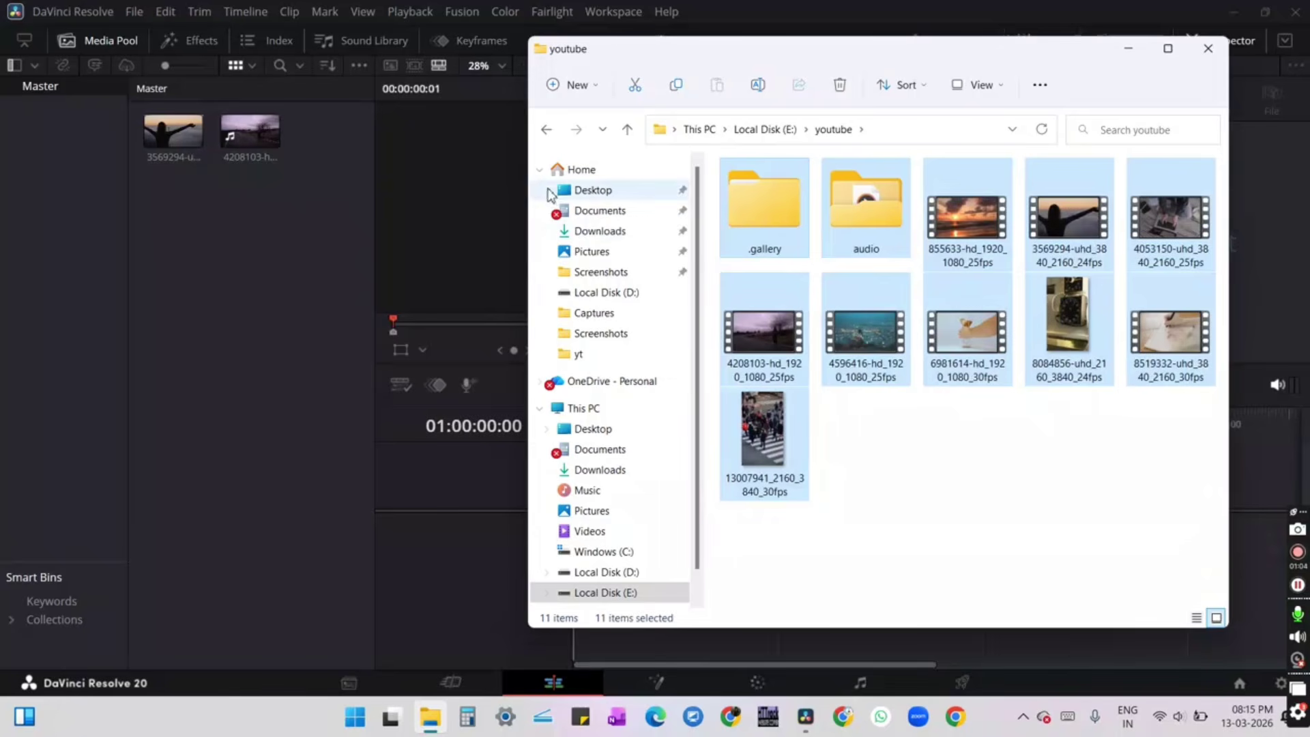
drag(780, 191, 14, 113)
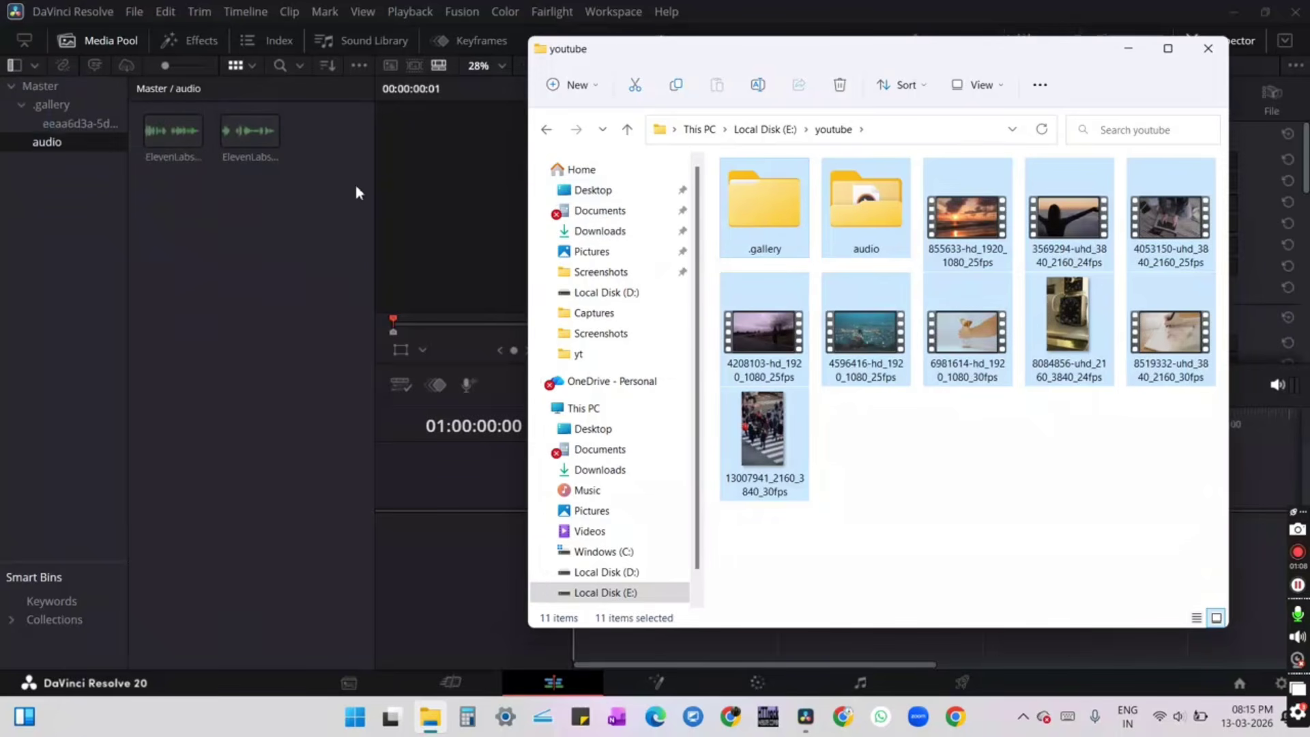
Collapse the .gallery bin and remove it from the media pool
click(23, 107)
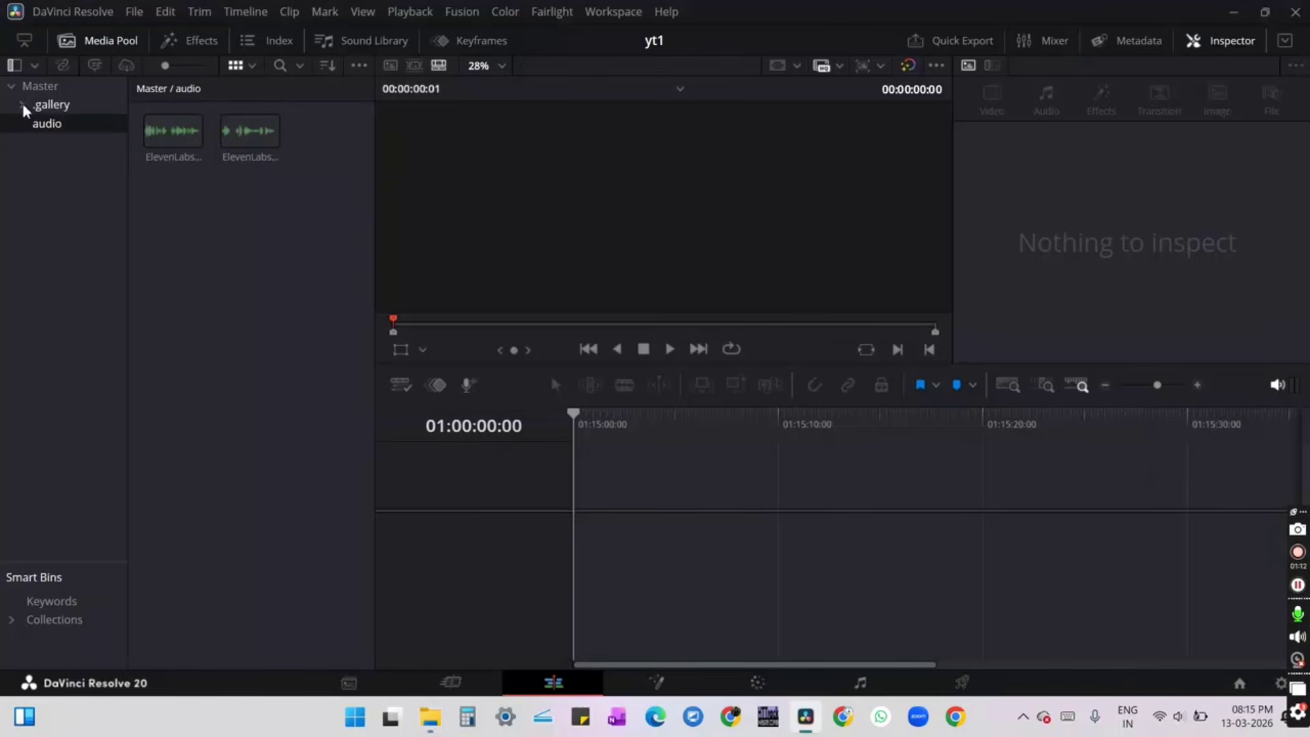
right_click(51, 109)
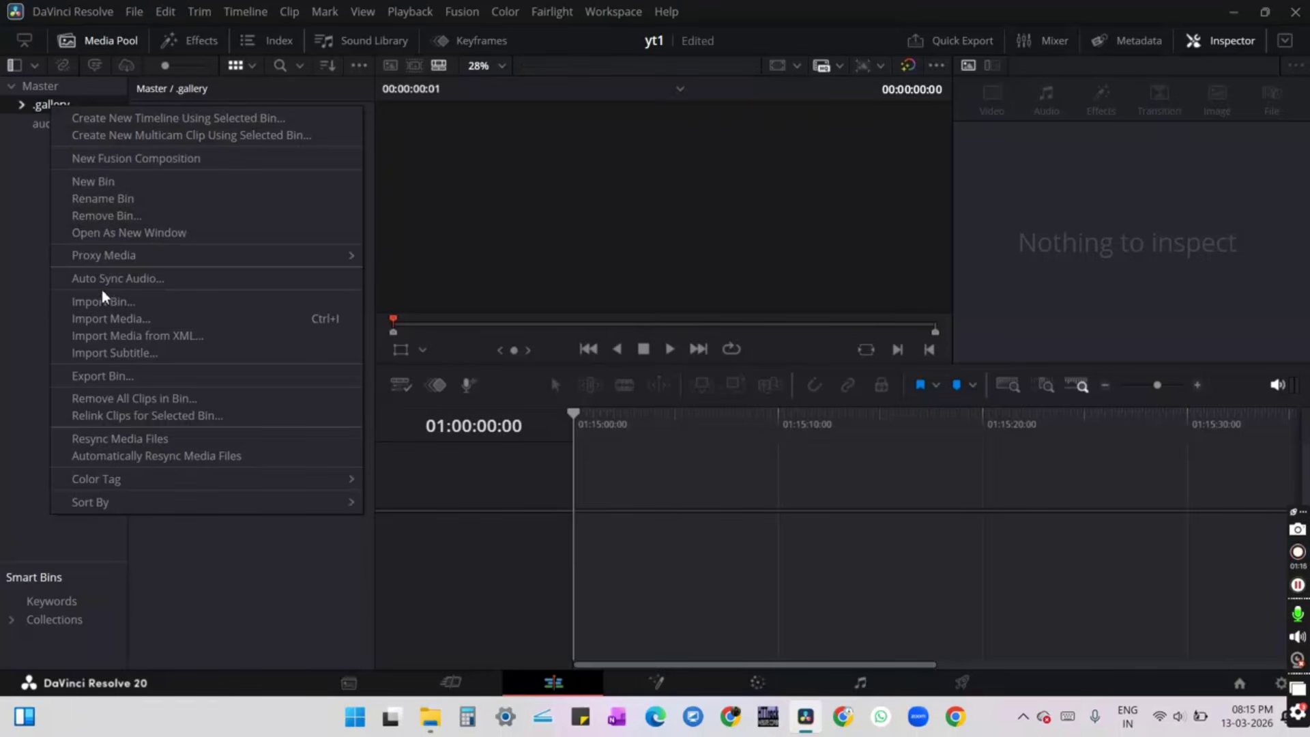
click(165, 213)
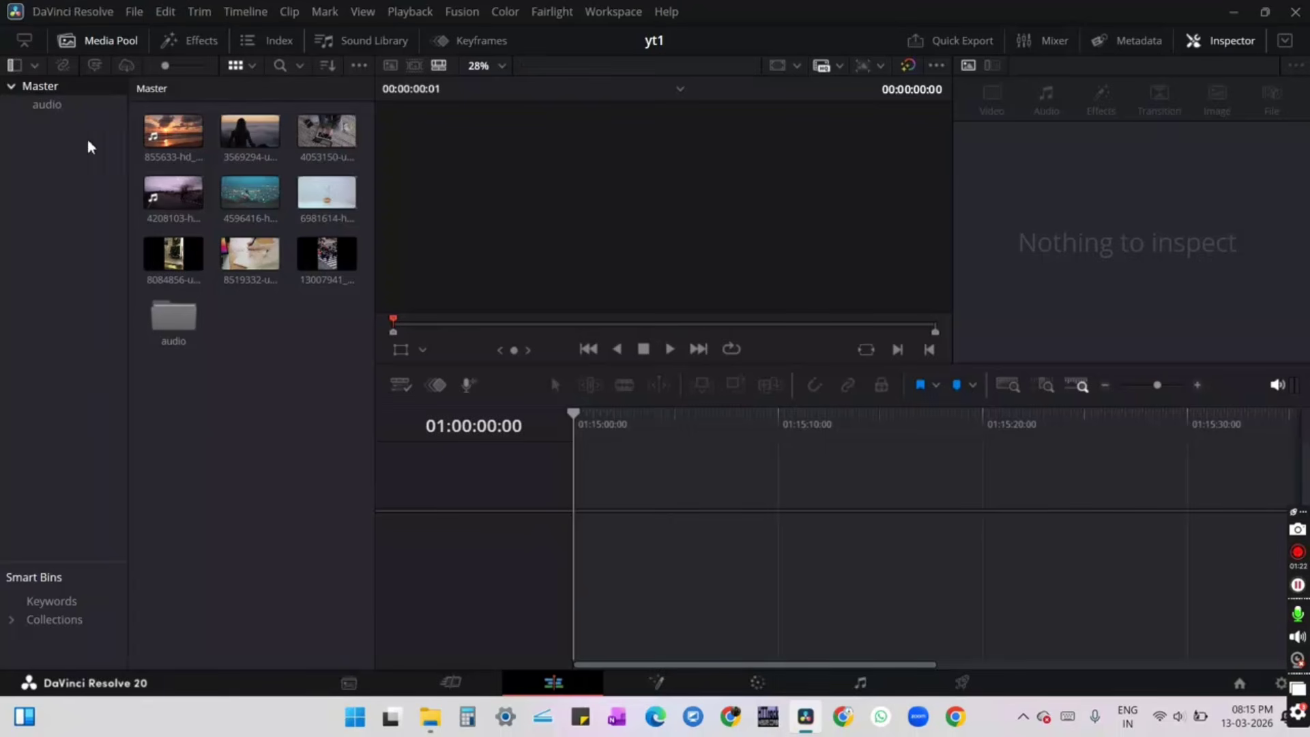
Place both ElevenLabs clips from the audio bin back to back on audio track A1 of a new timeline
click(64, 103)
click(71, 83)
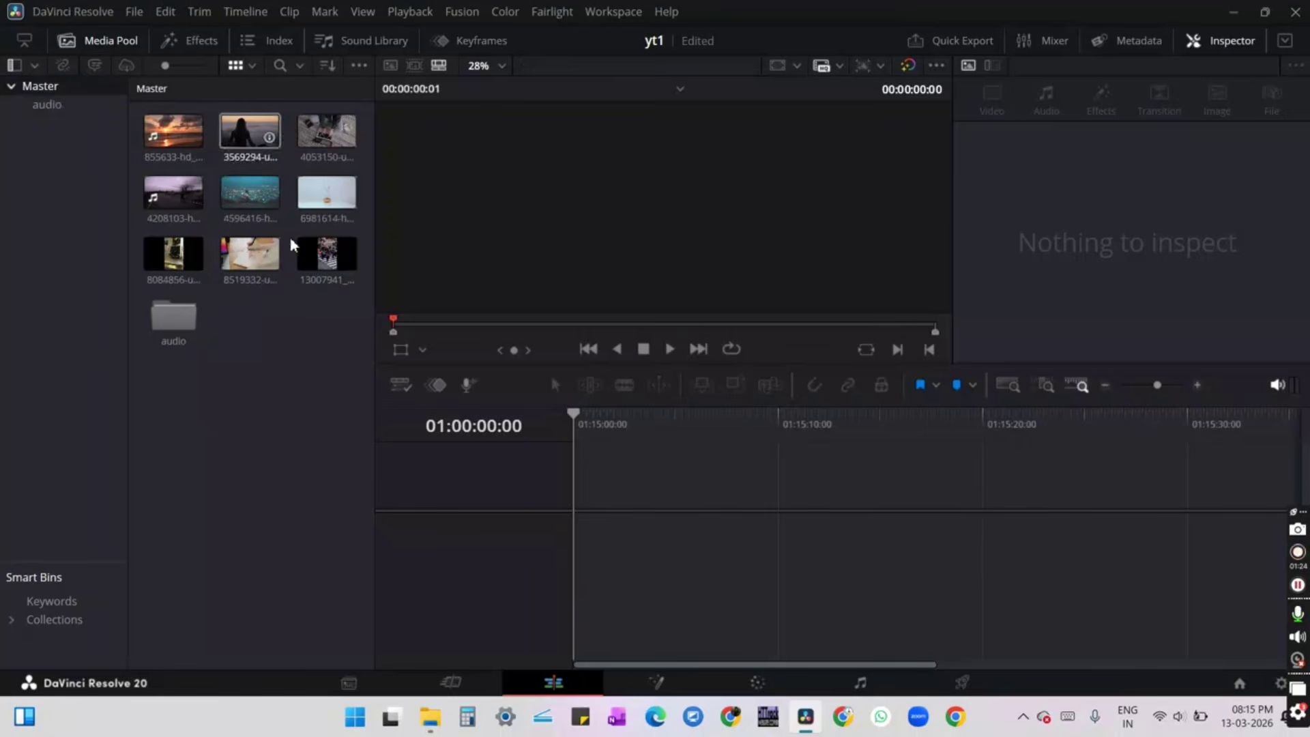
click(56, 110)
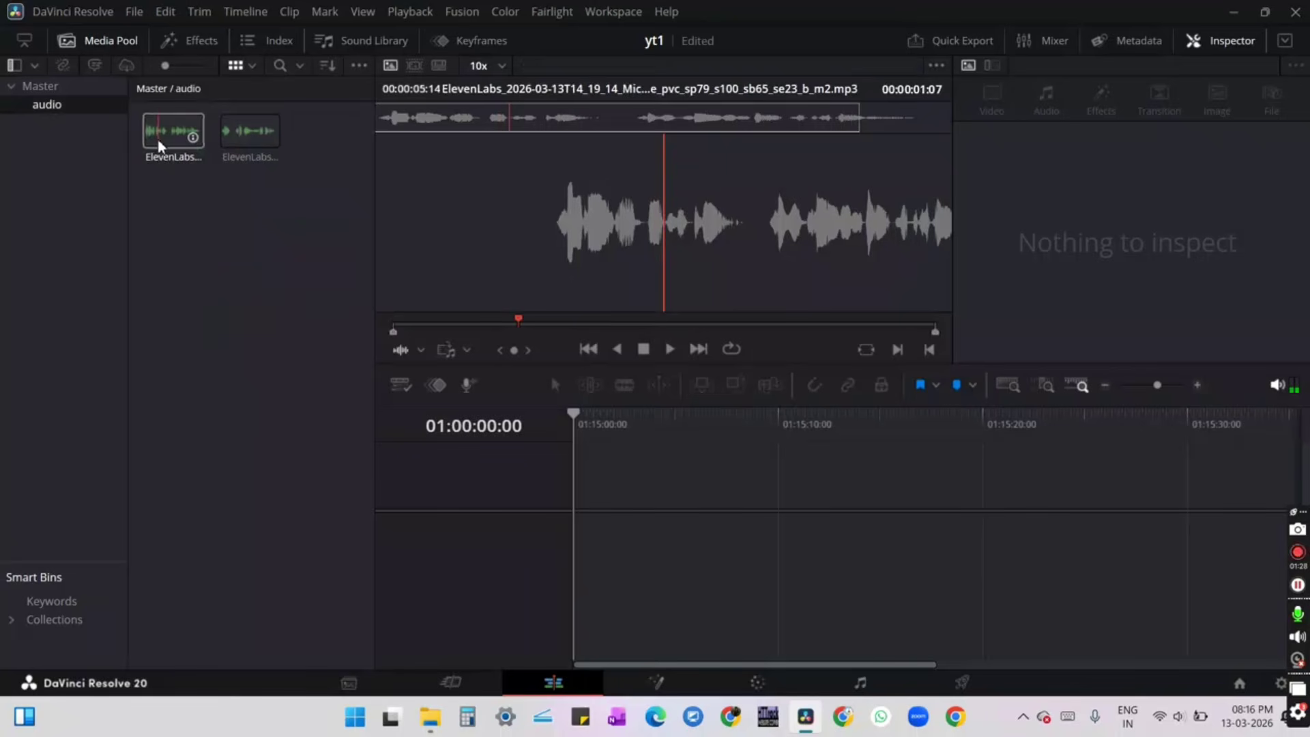
drag(180, 172, 577, 598)
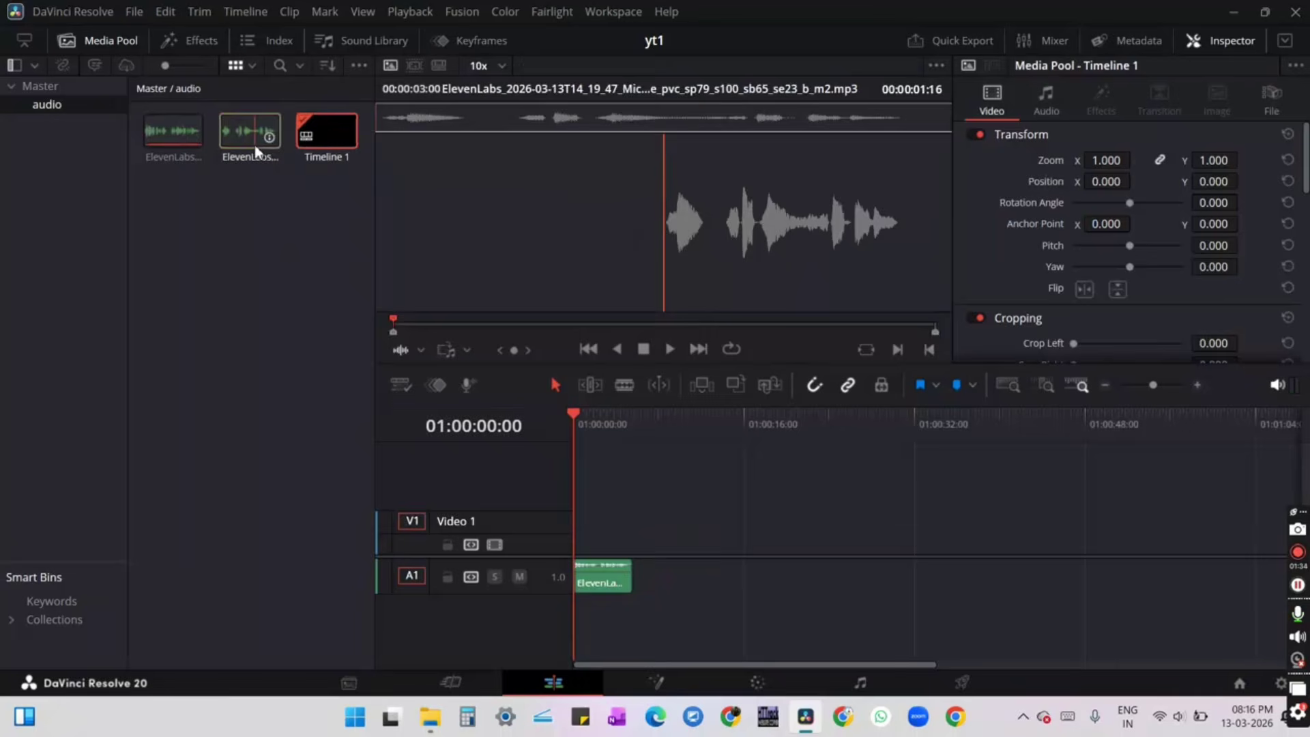
drag(257, 146, 638, 587)
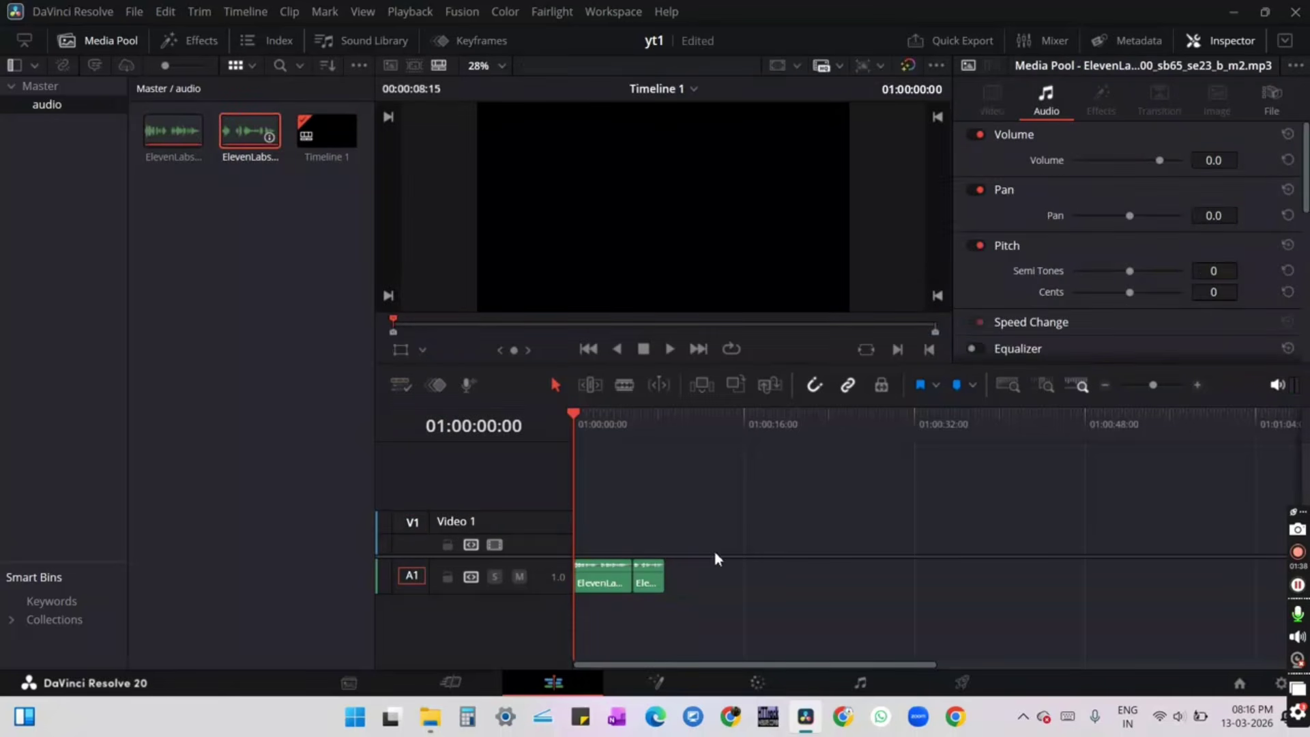
Put the playhead at the timeline start and switch the viewer from the timeline to the source display
mouse_move(571, 415)
mouse_down()
mouse_move(666, 416)
mouse_move(555, 421)
mouse_up()
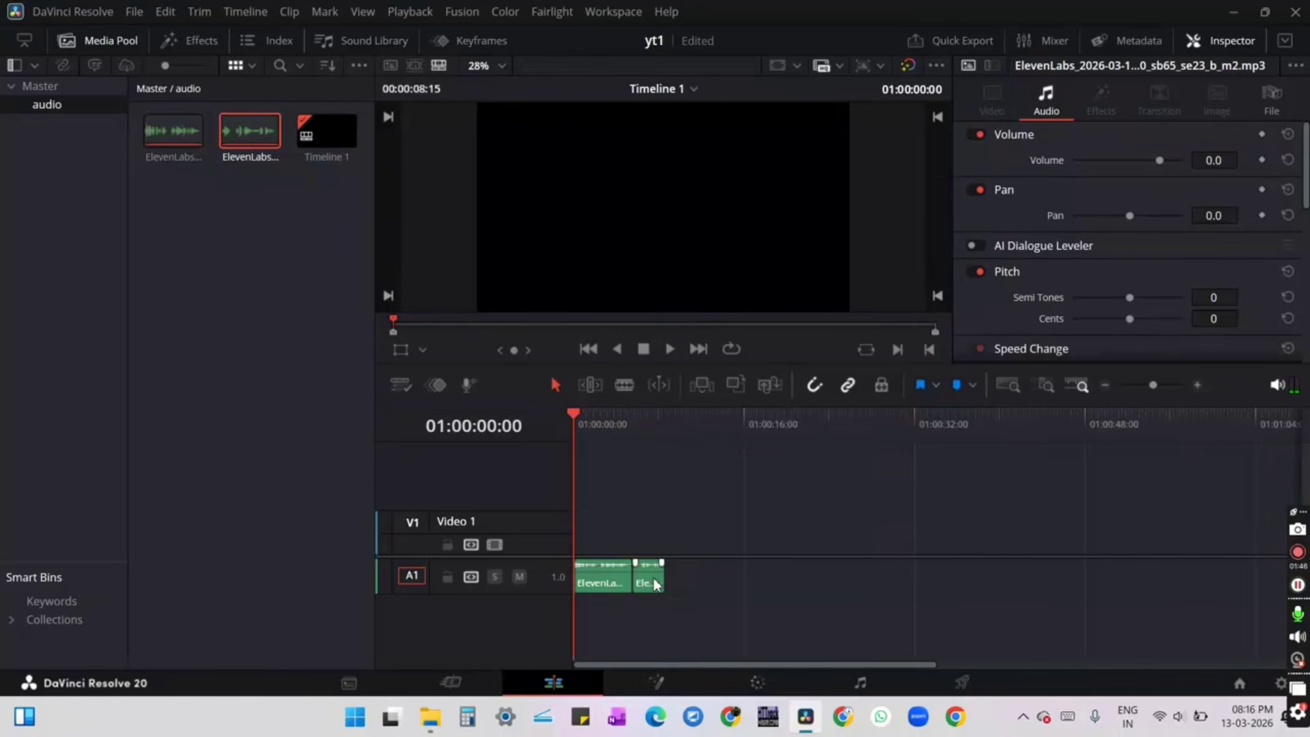
click(815, 386)
click(853, 607)
key(q)
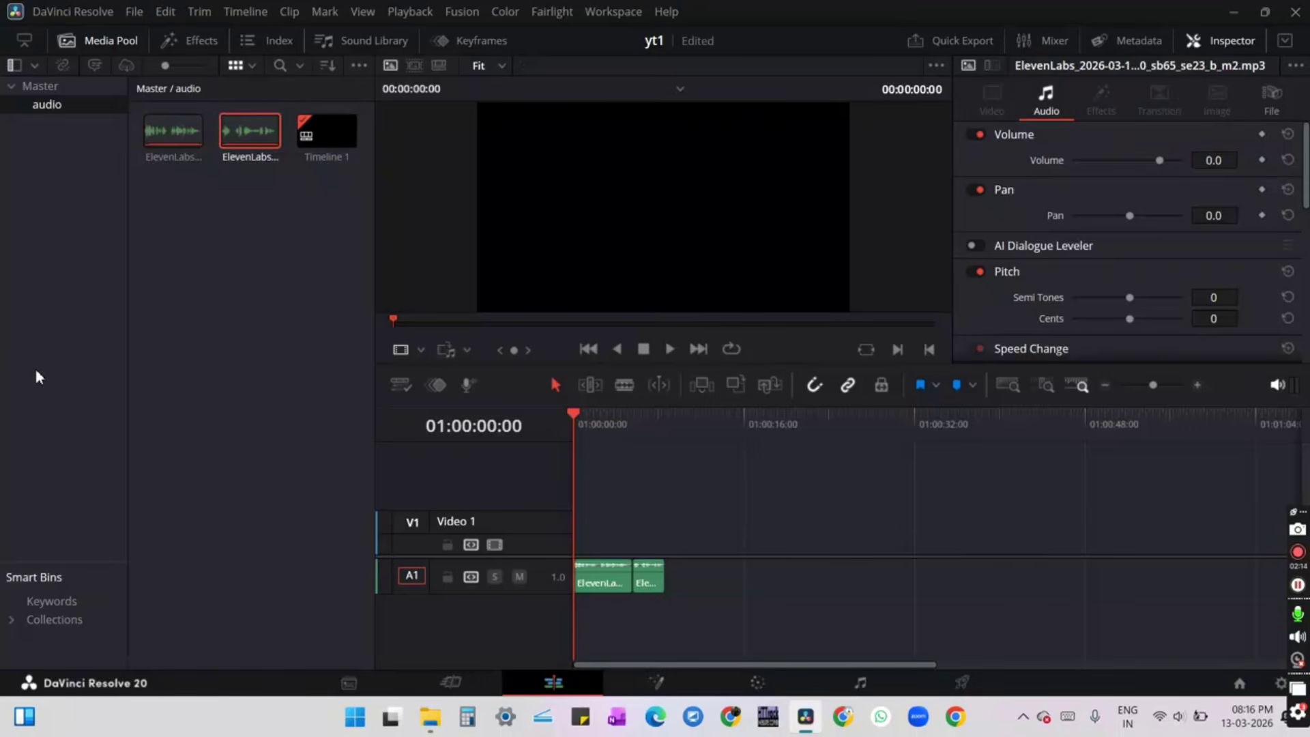
Place the full clip 8519332-uhd_3840_2160_30fps.mp4 from the Master bin at the start of video track V1
click(23, 87)
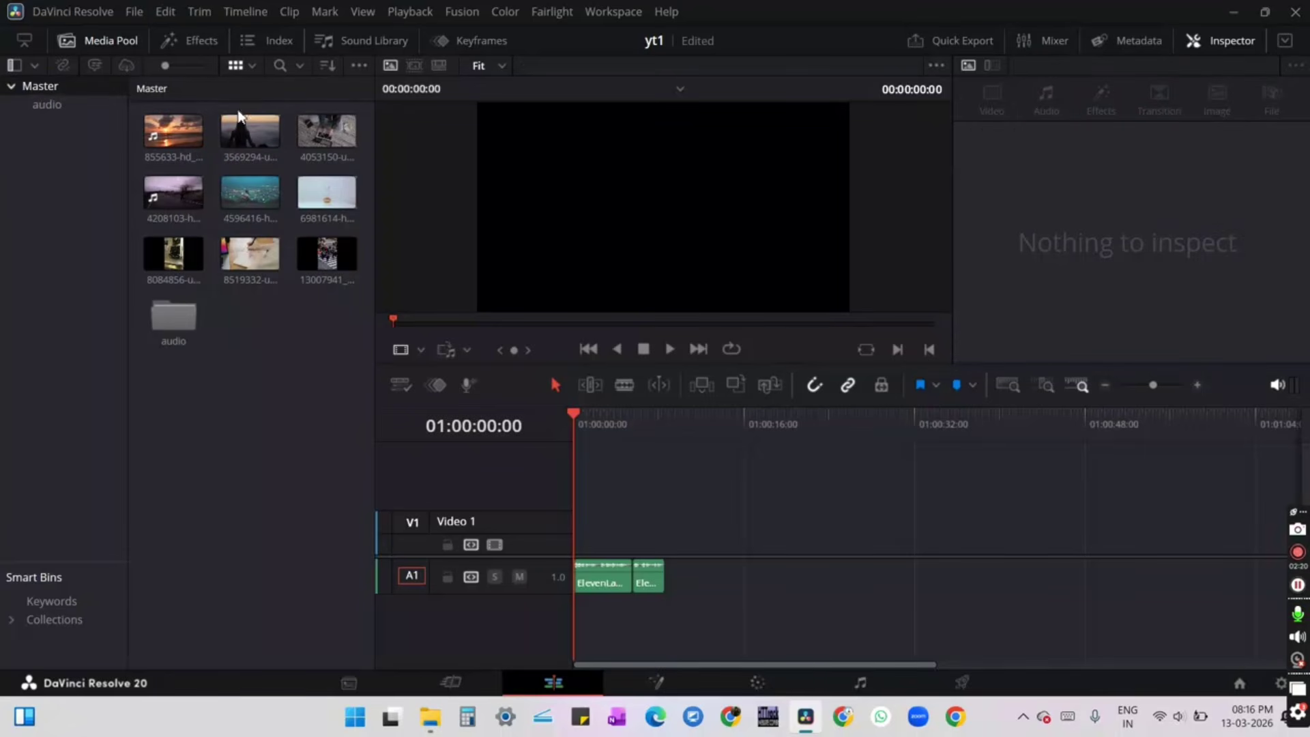
click(252, 266)
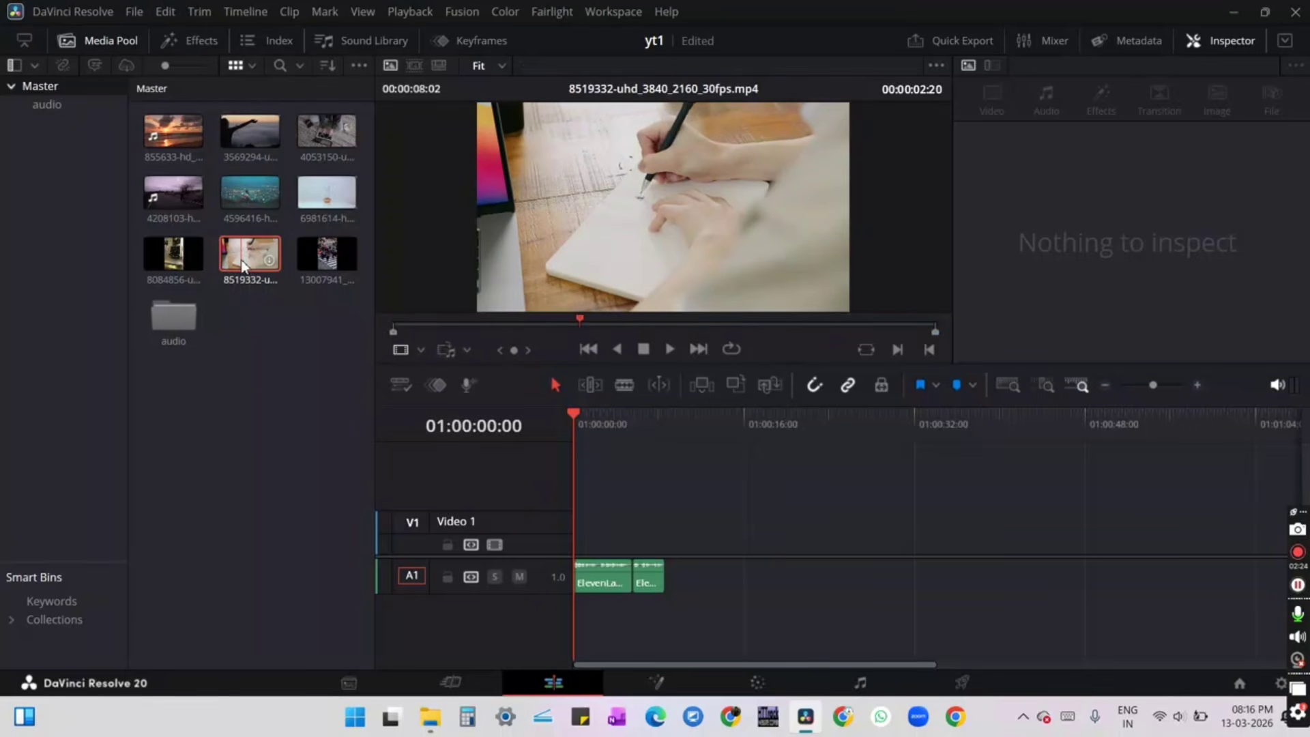
drag(240, 259, 585, 583)
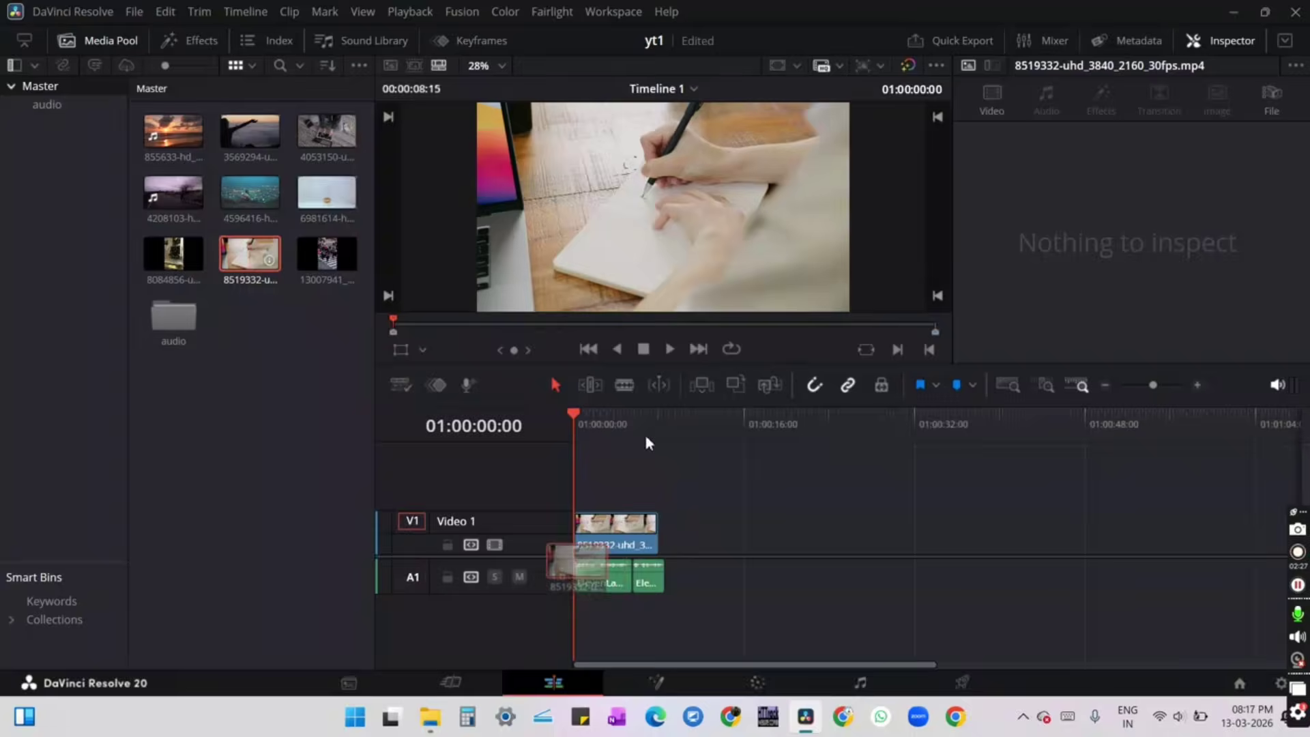
Try clearing all video and audio clips from the timeline and undo each deletion
click(619, 539)
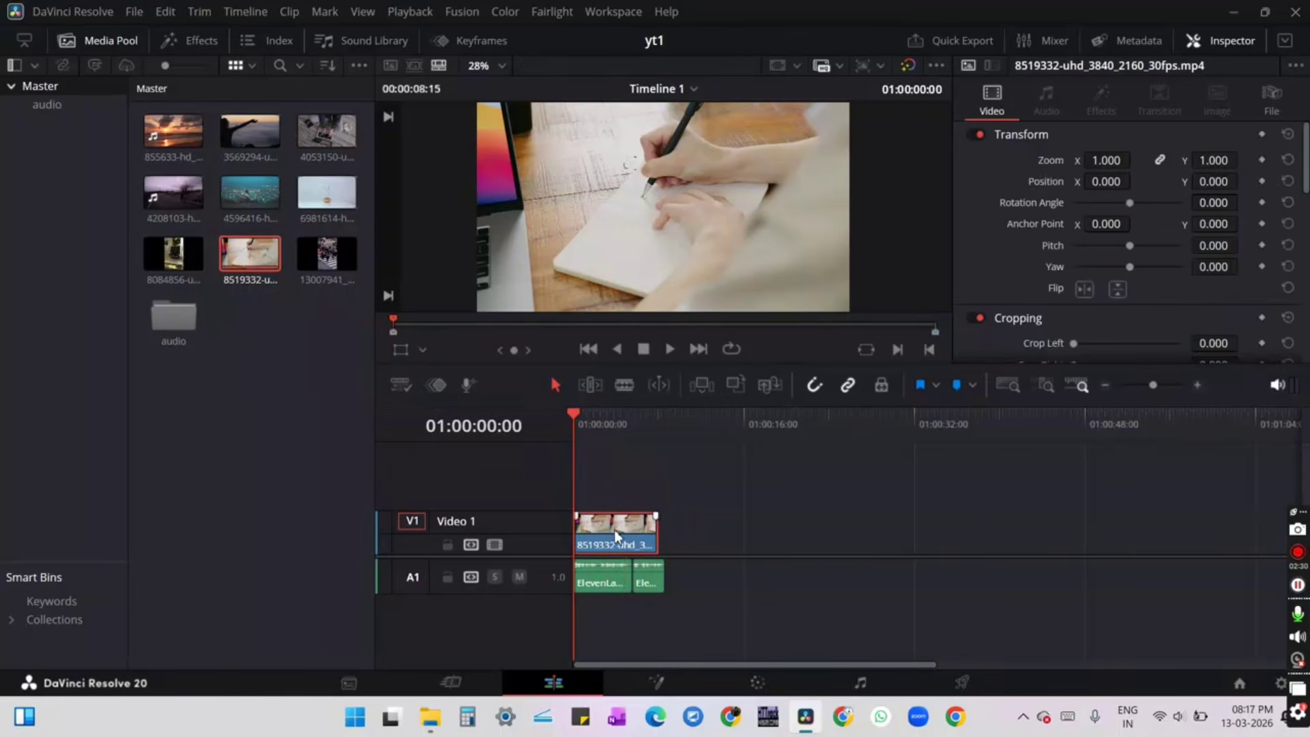
key(ctrl+a)
key(Delete)
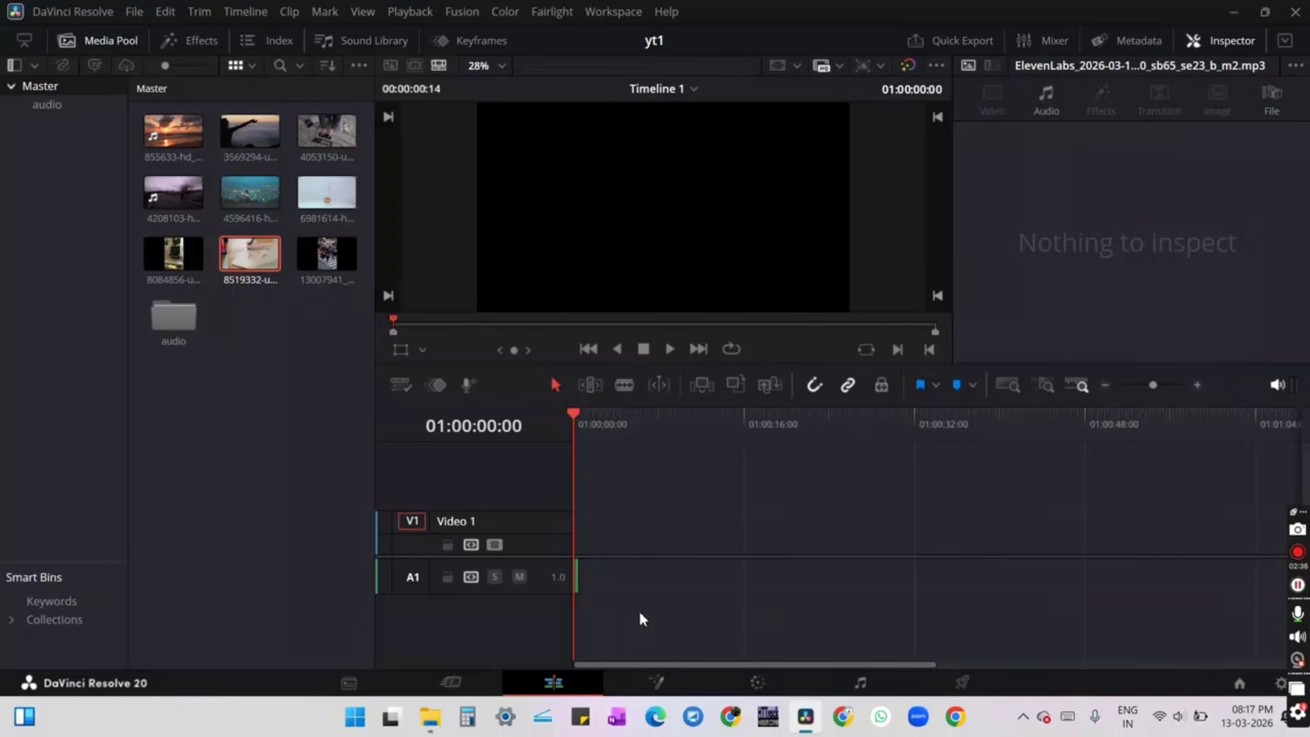
key(ctrl+z)
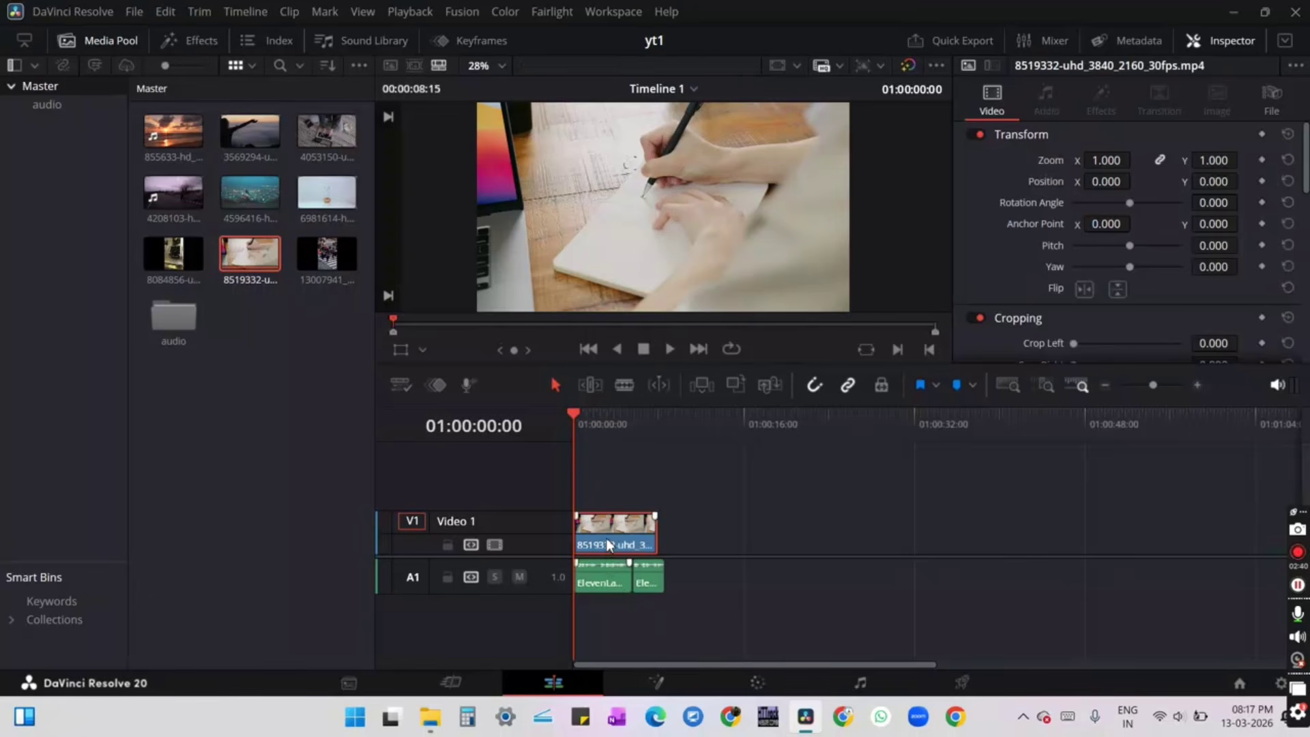
key(Delete)
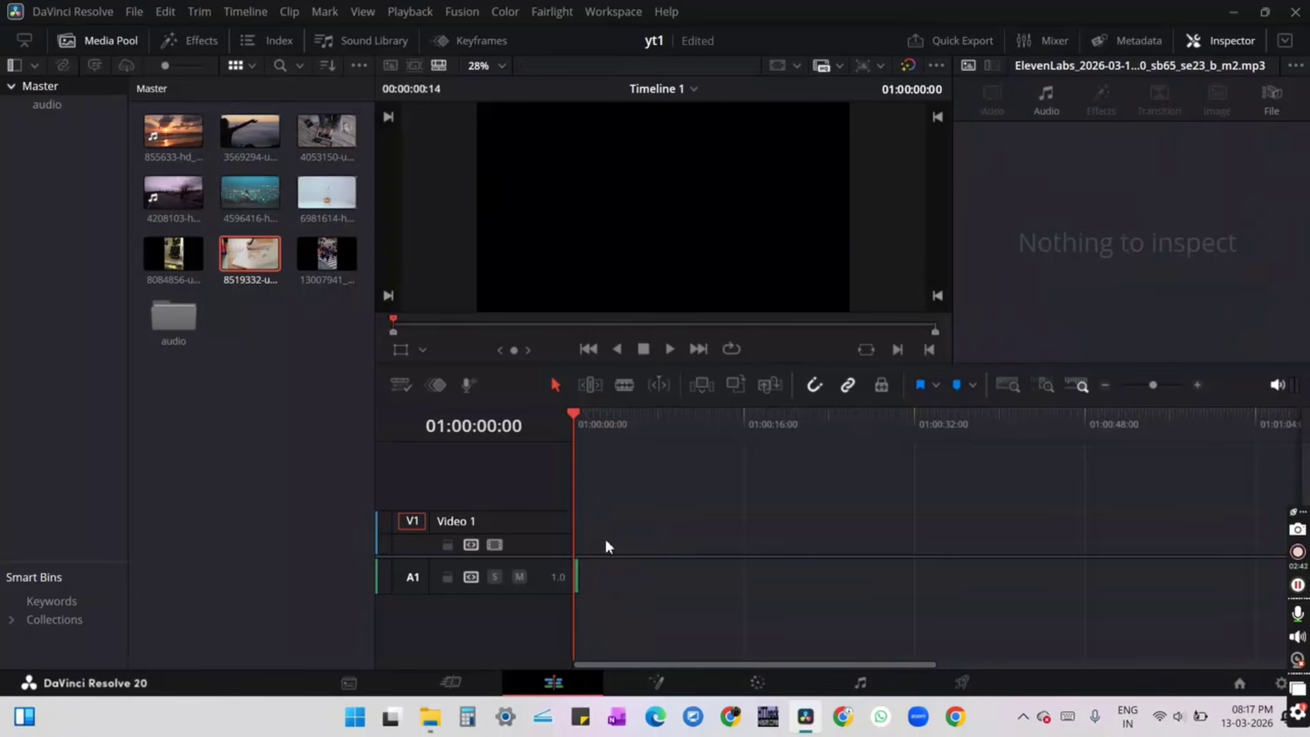
key(ctrl+z)
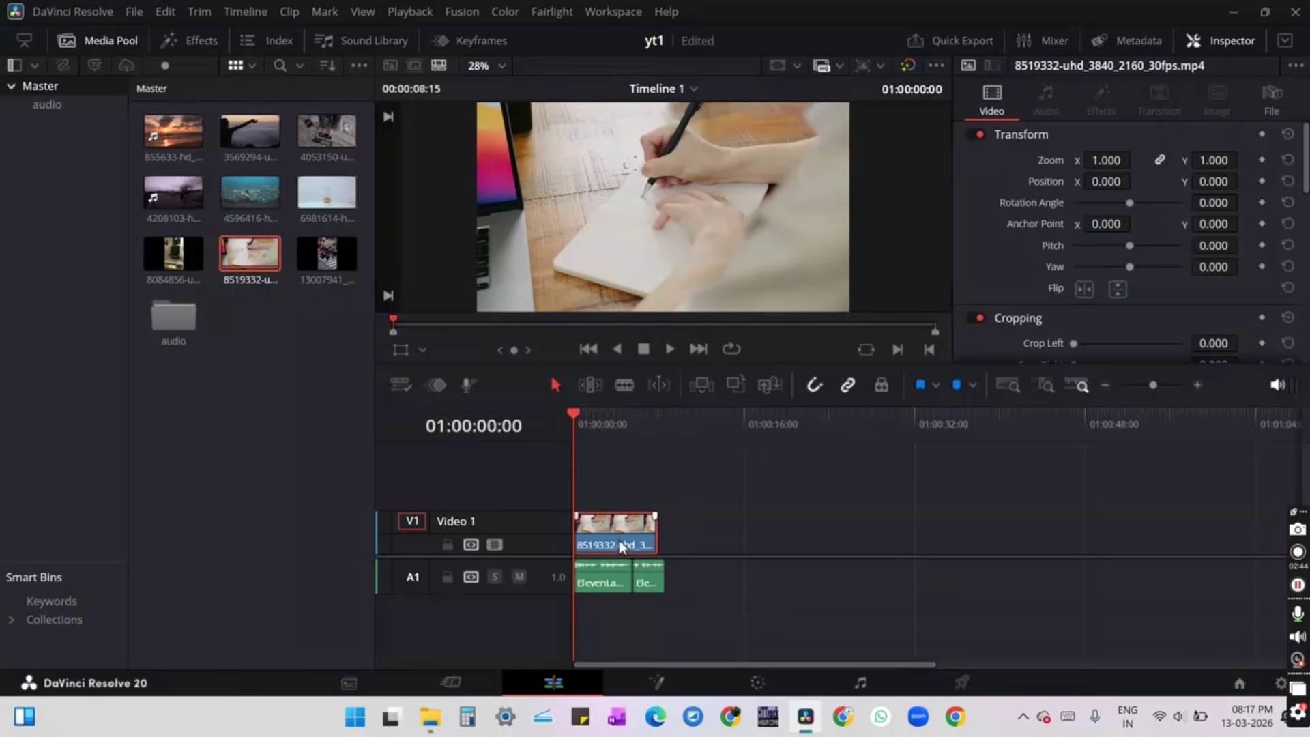
Delete only the hand-writing clip from video track V1, keeping the voice-over clips, and save the project
drag(621, 545, 1049, 521)
key(Delete)
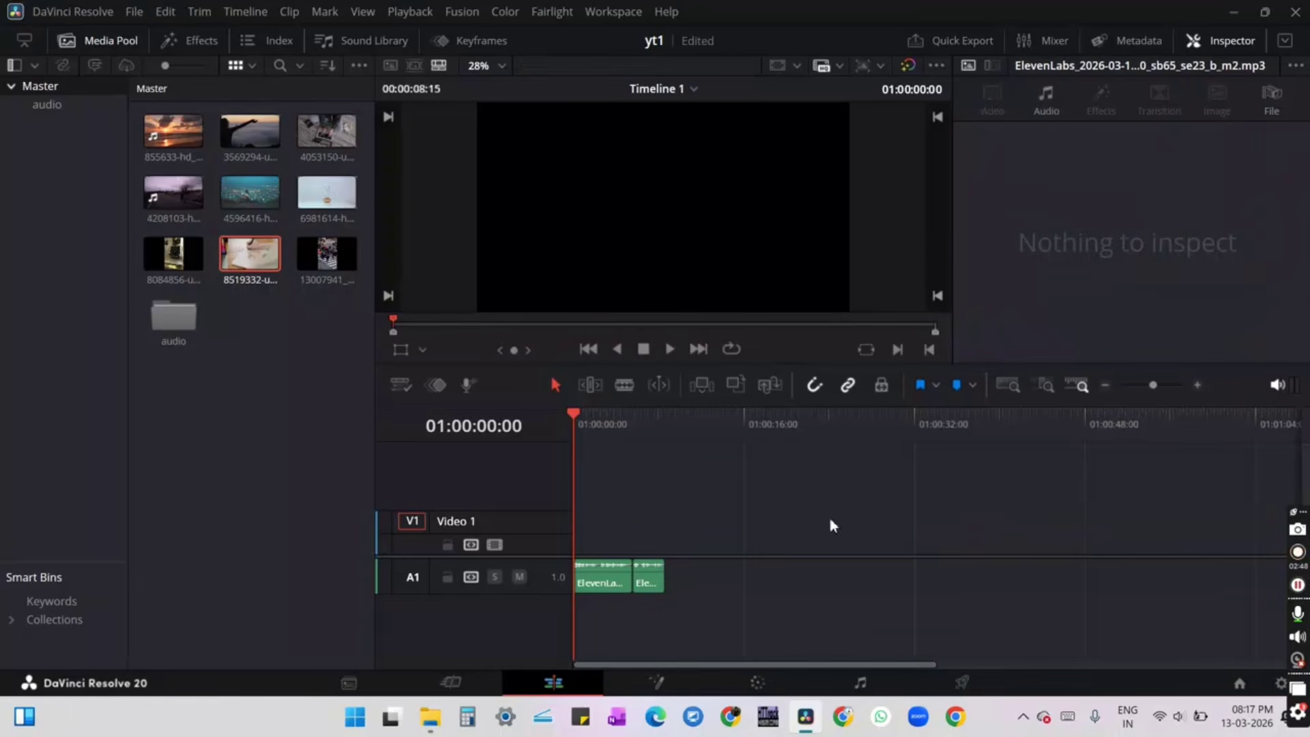
key(ctrl+s)
Mark the in point at 00:00:01:01 and the out point at 00:00:02:20 on the source clip 8519332-uhd_3840_2160_30fps.mp4
click(267, 279)
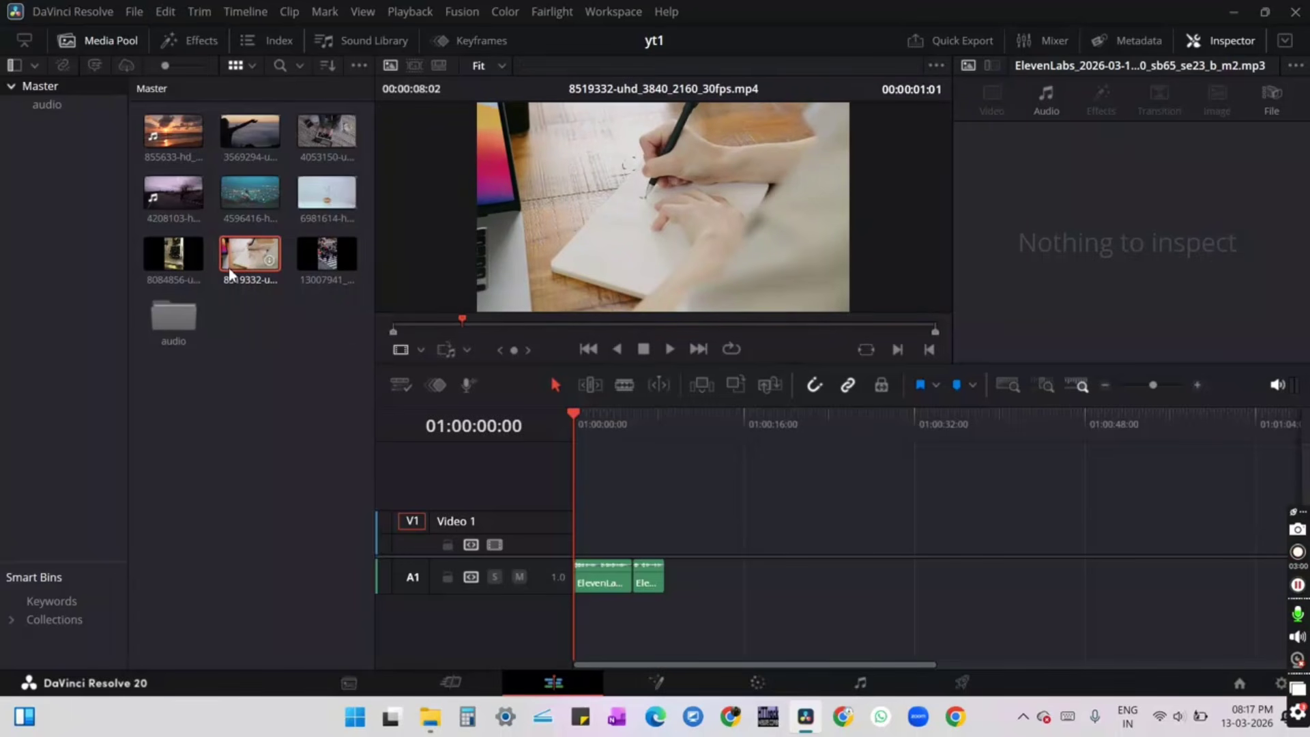
key(i)
click(247, 256)
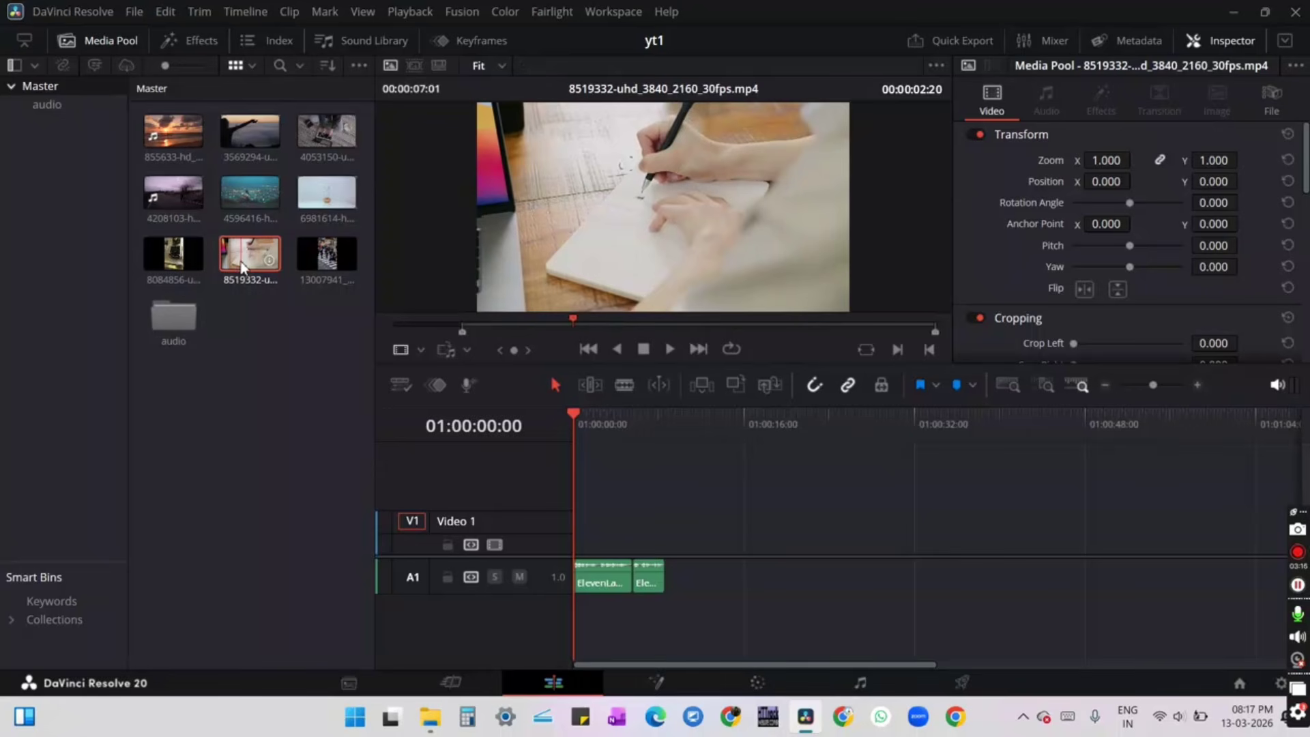
key(o)
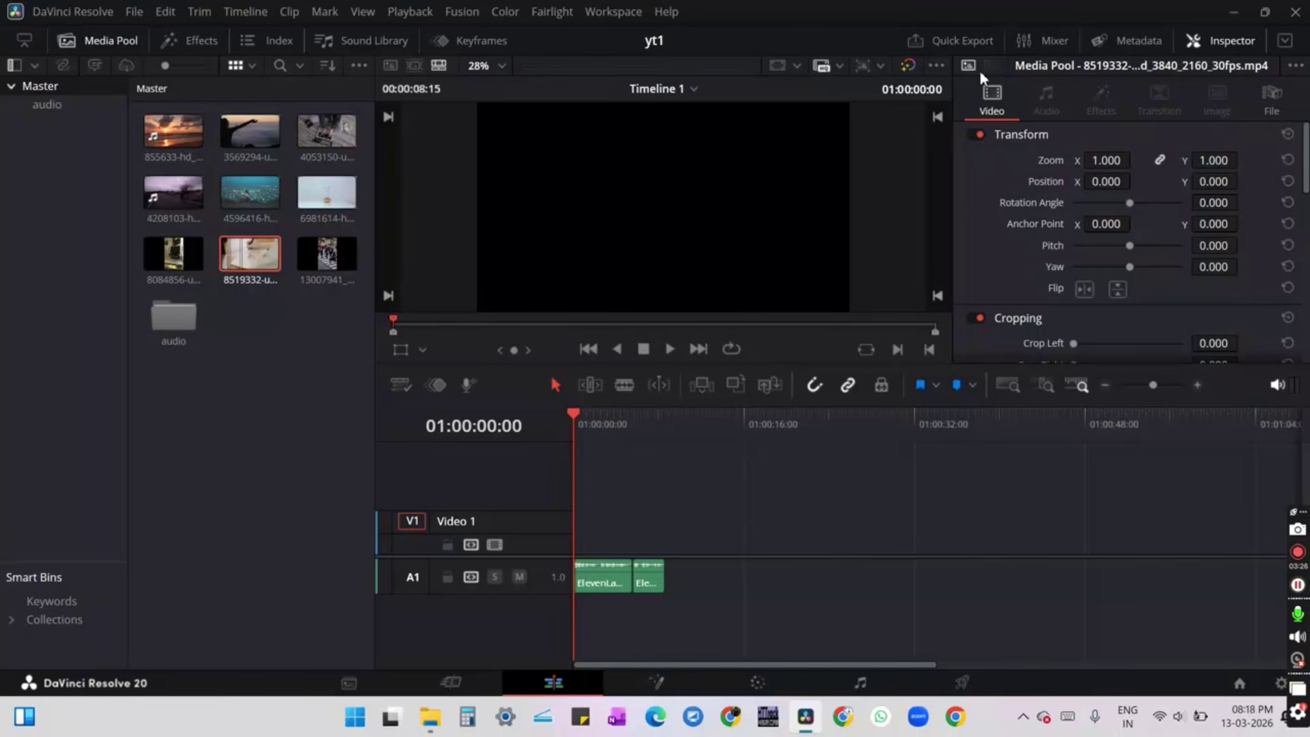
Hide the Inspector and show the source and timeline viewers side by side
click(796, 67)
click(789, 66)
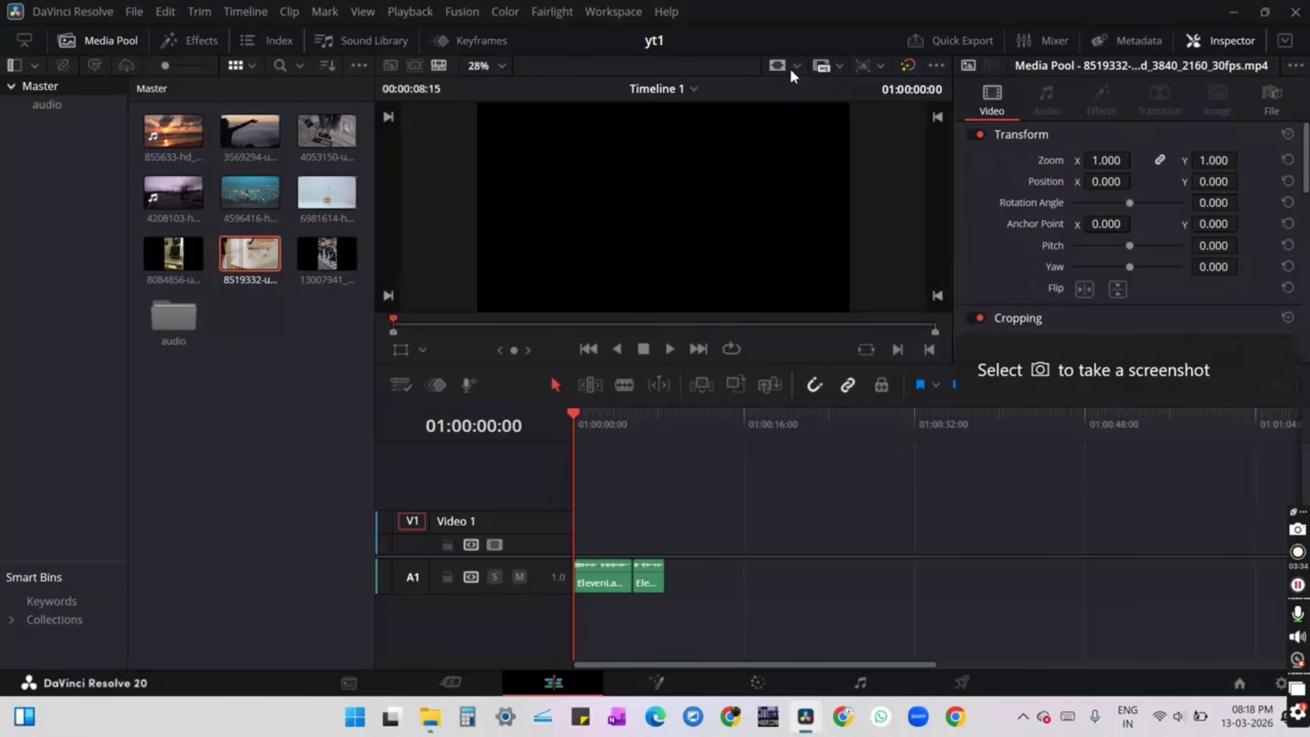
click(1224, 42)
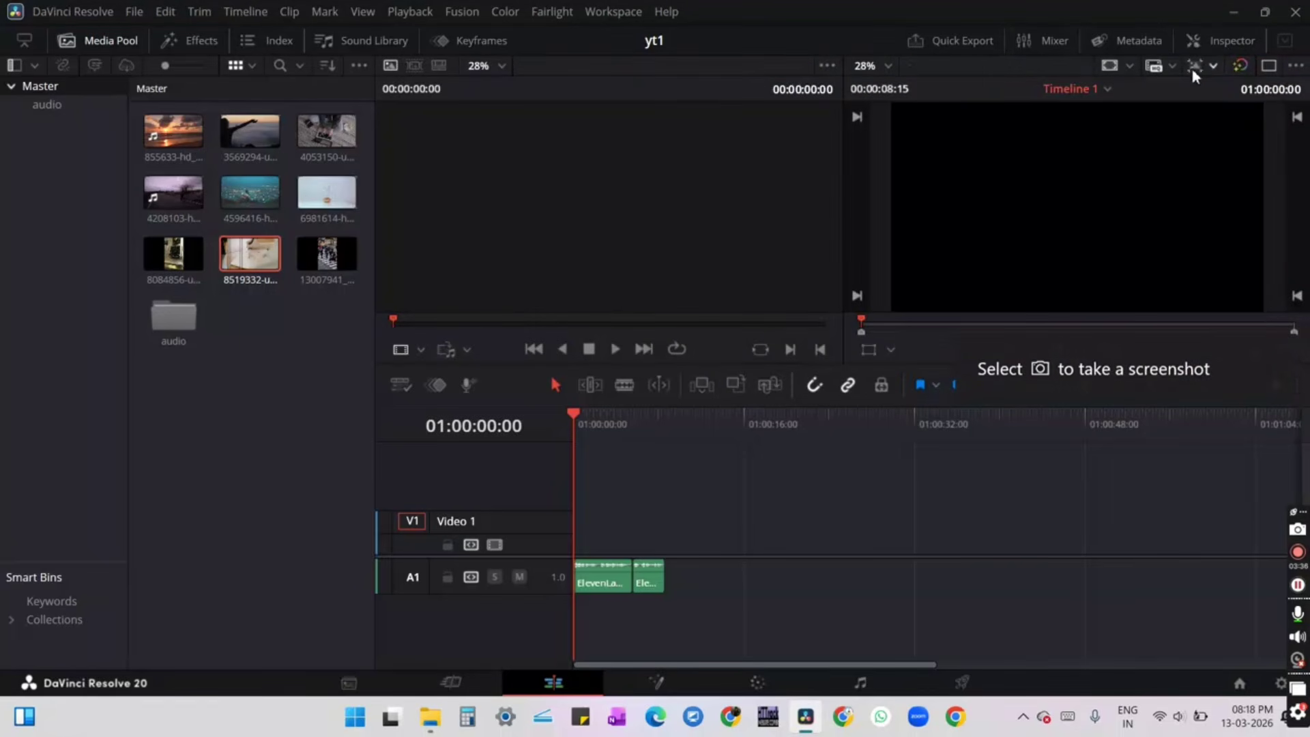
click(1269, 69)
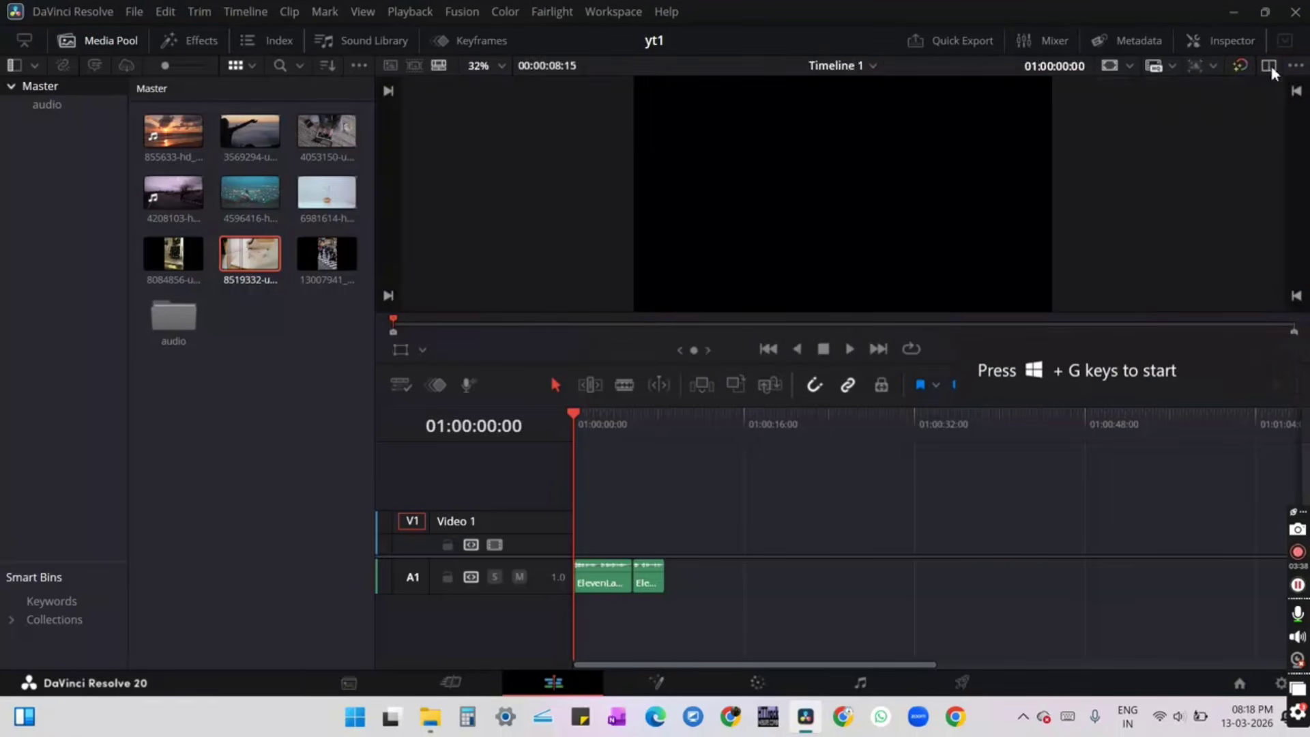
click(1269, 68)
Place the marked section of 8519332-uhd_3840_2160_30fps.mp4 at the start of video track V1, above the voice-over
click(258, 259)
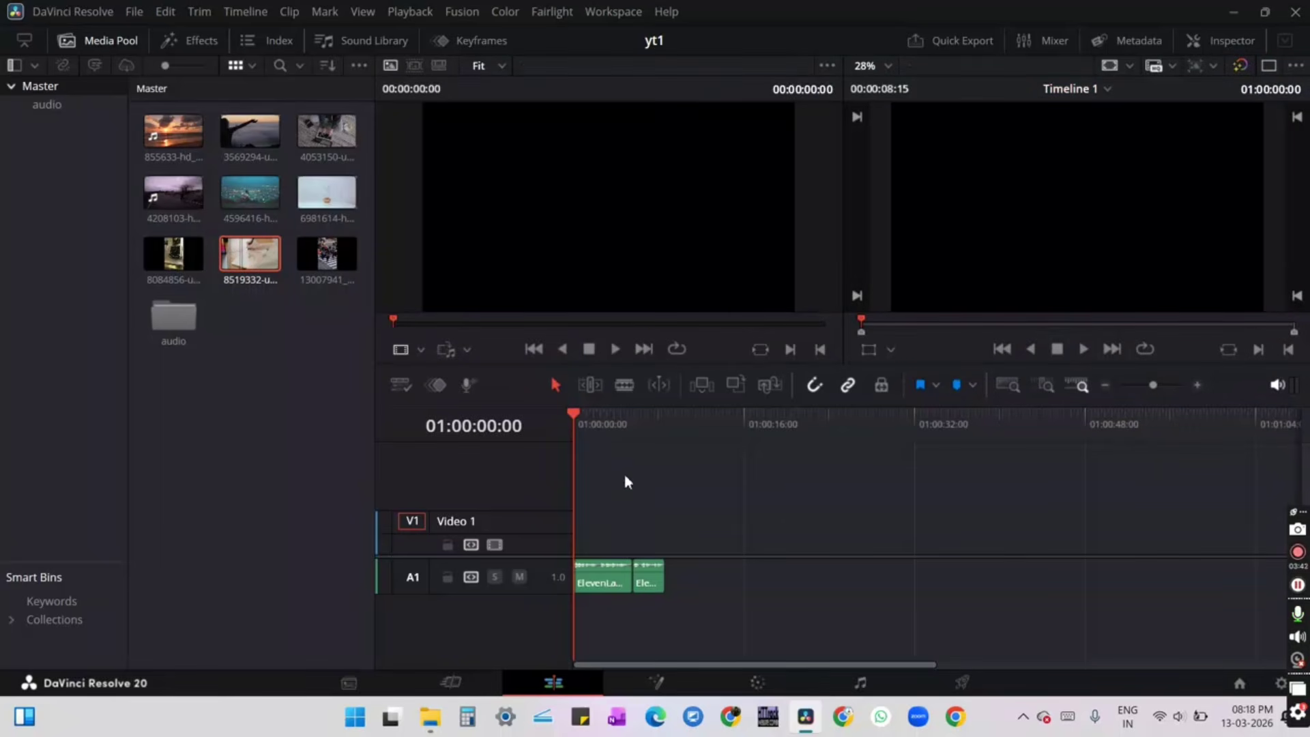
click(273, 265)
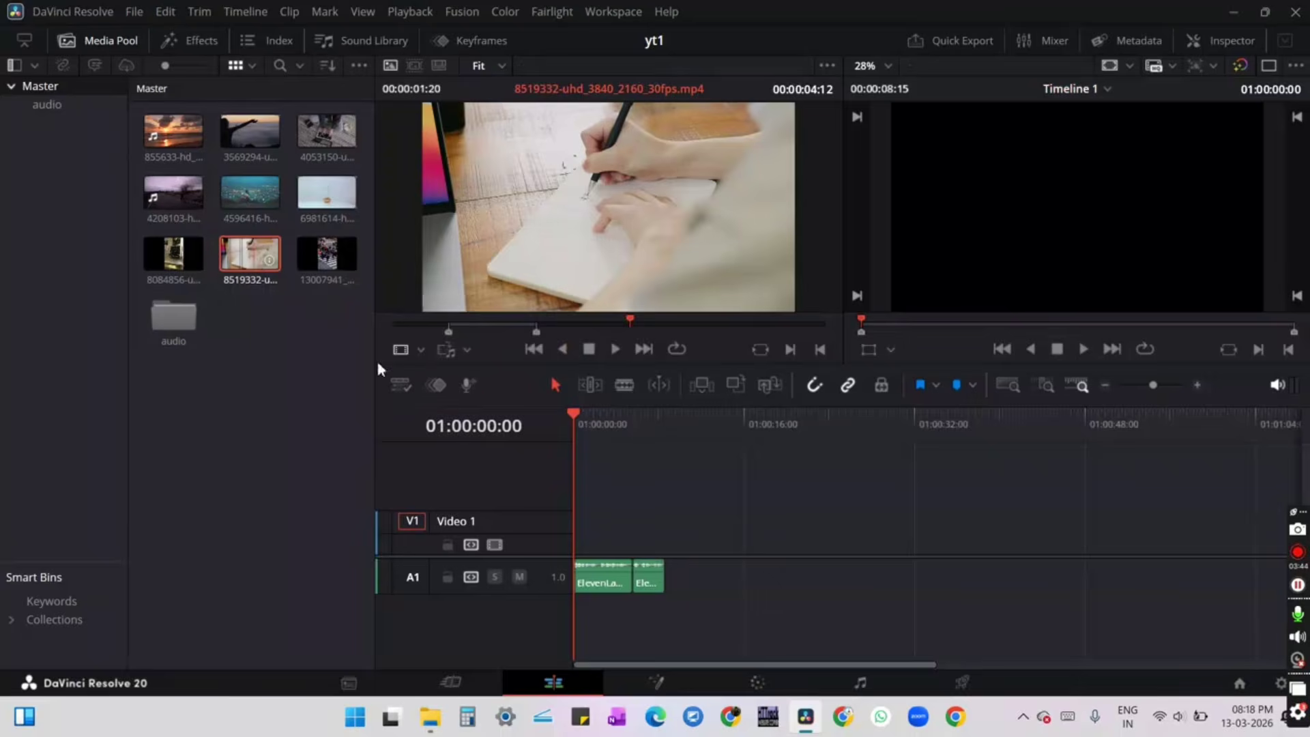
drag(378, 368, 566, 544)
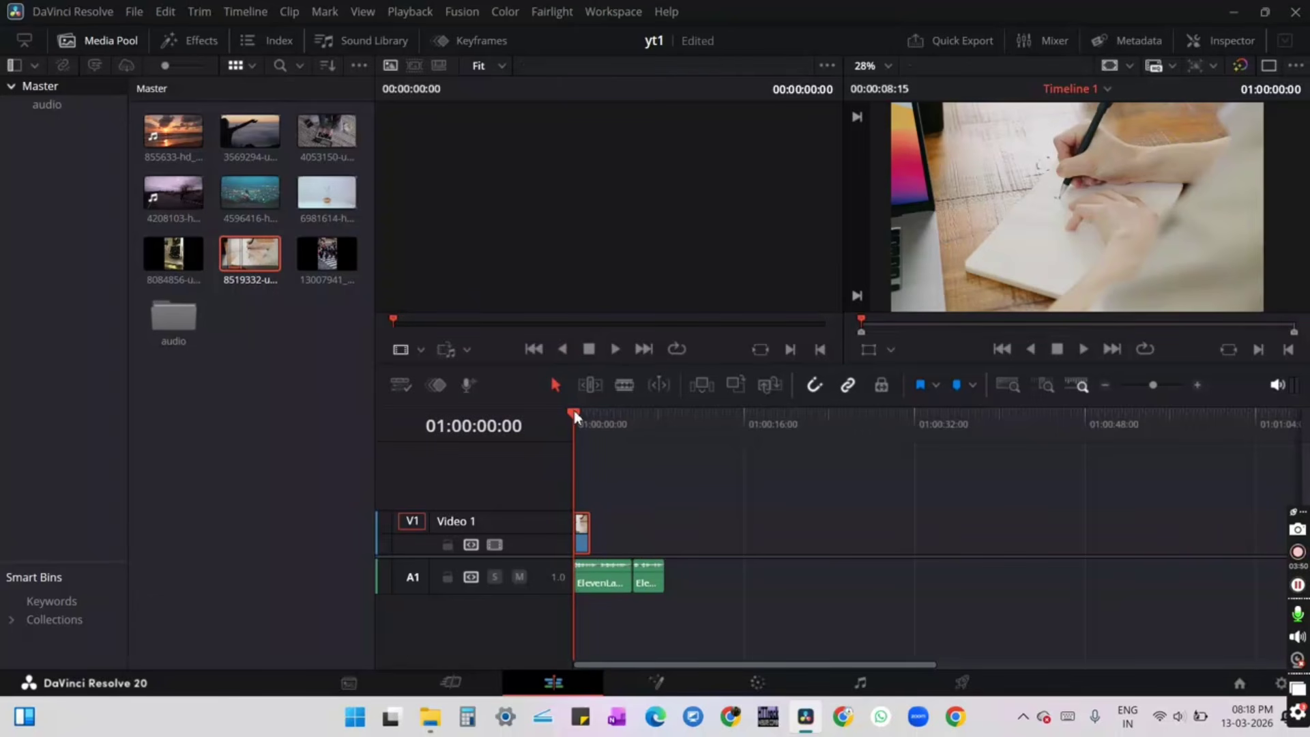
Play the timeline from its start to preview the trimmed clip with the voice-over
drag(575, 411, 529, 436)
key(space)
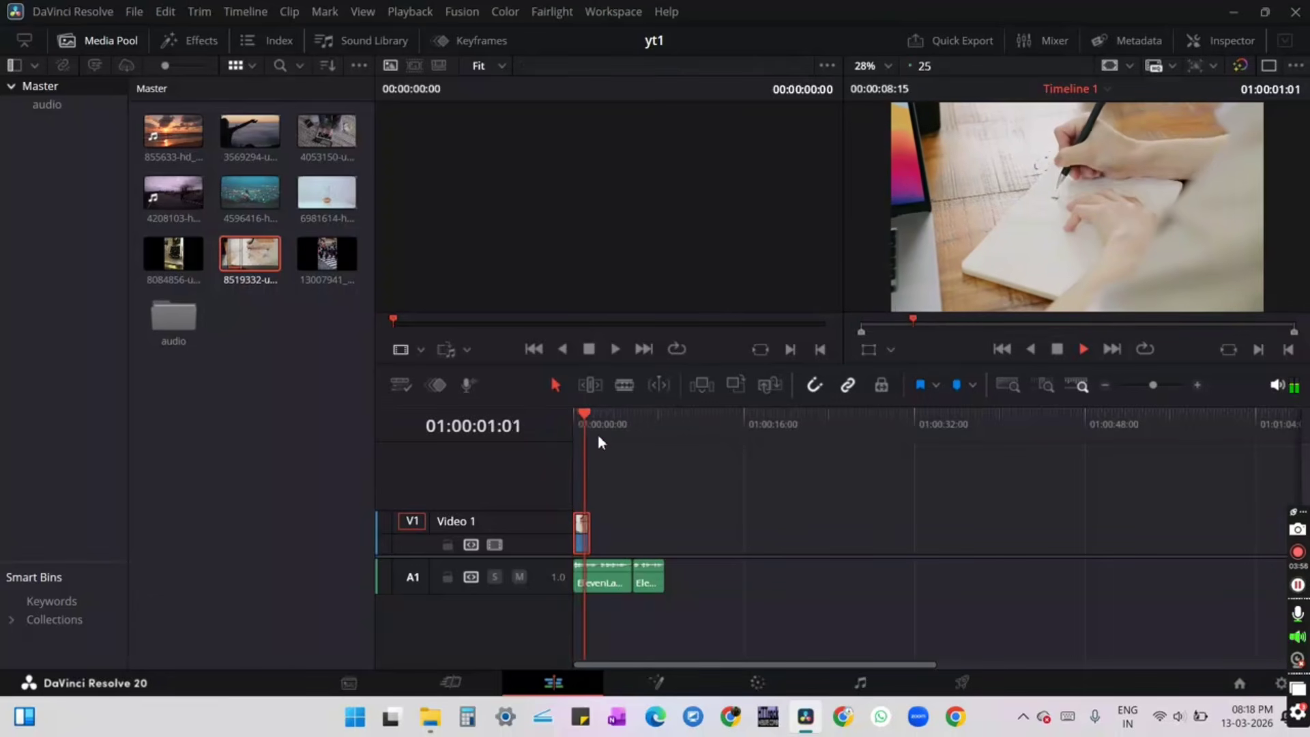
key(space)
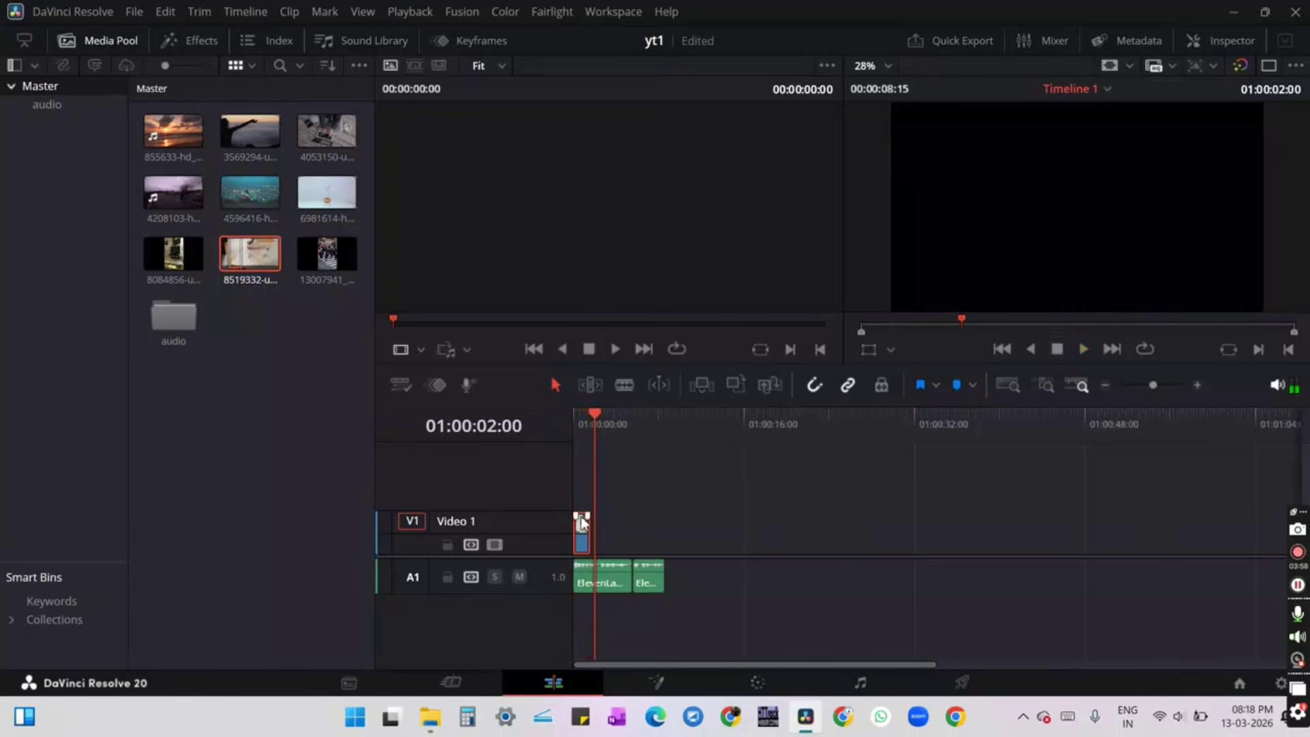
Select the trimmed clip on V1, show its Inspector properties and return the playhead to the timeline start
click(581, 523)
click(1232, 40)
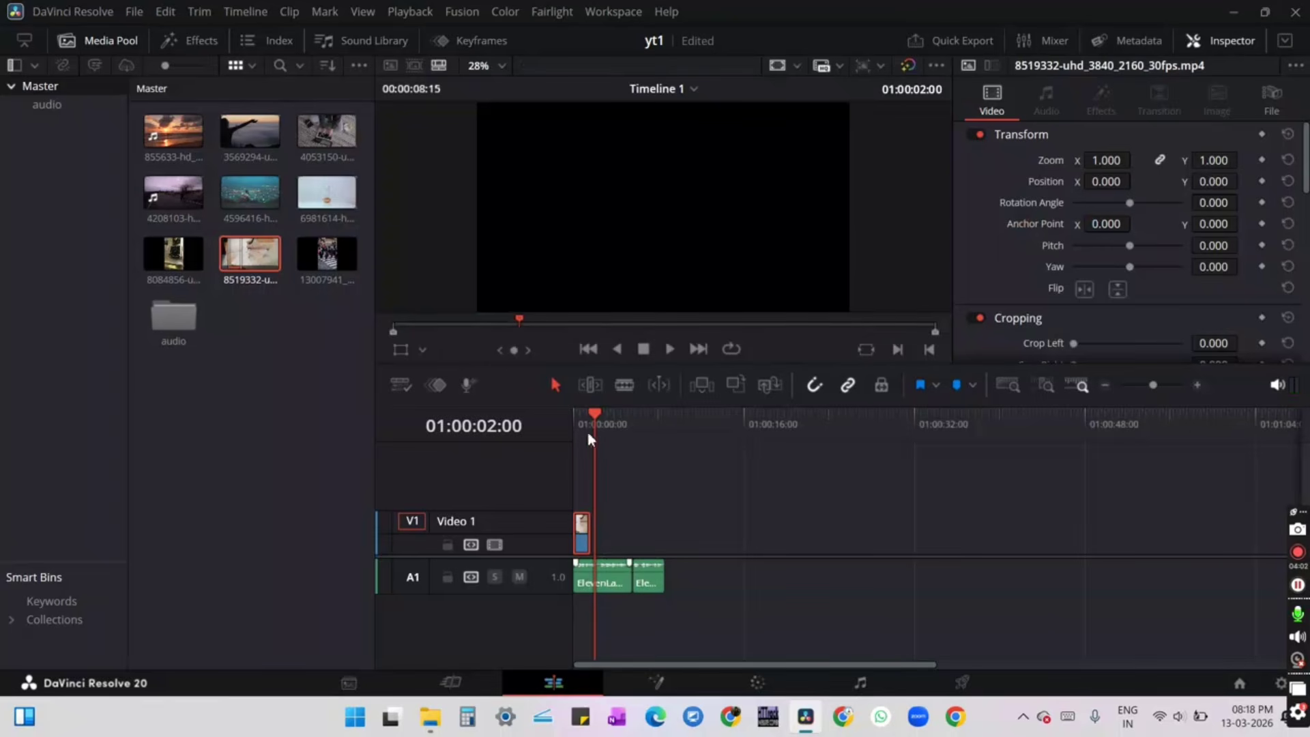
drag(588, 429, 583, 423)
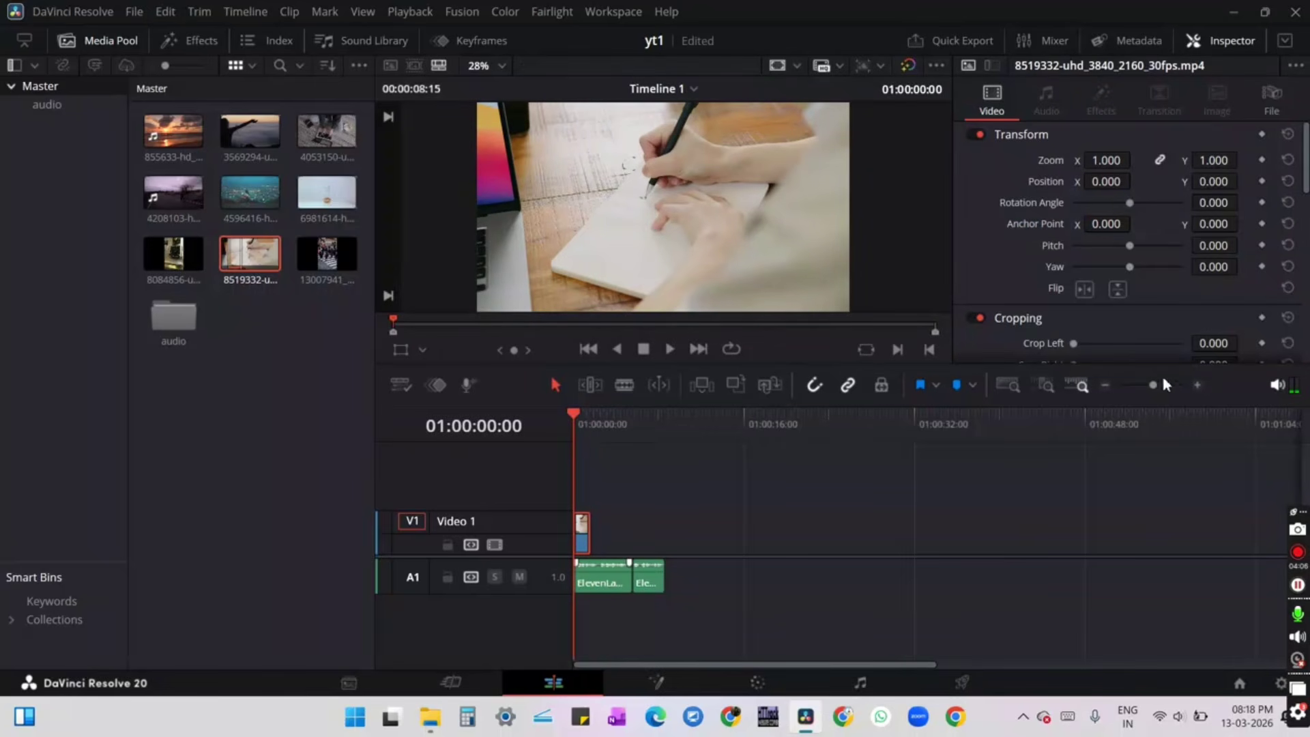
drag(1152, 384, 1182, 384)
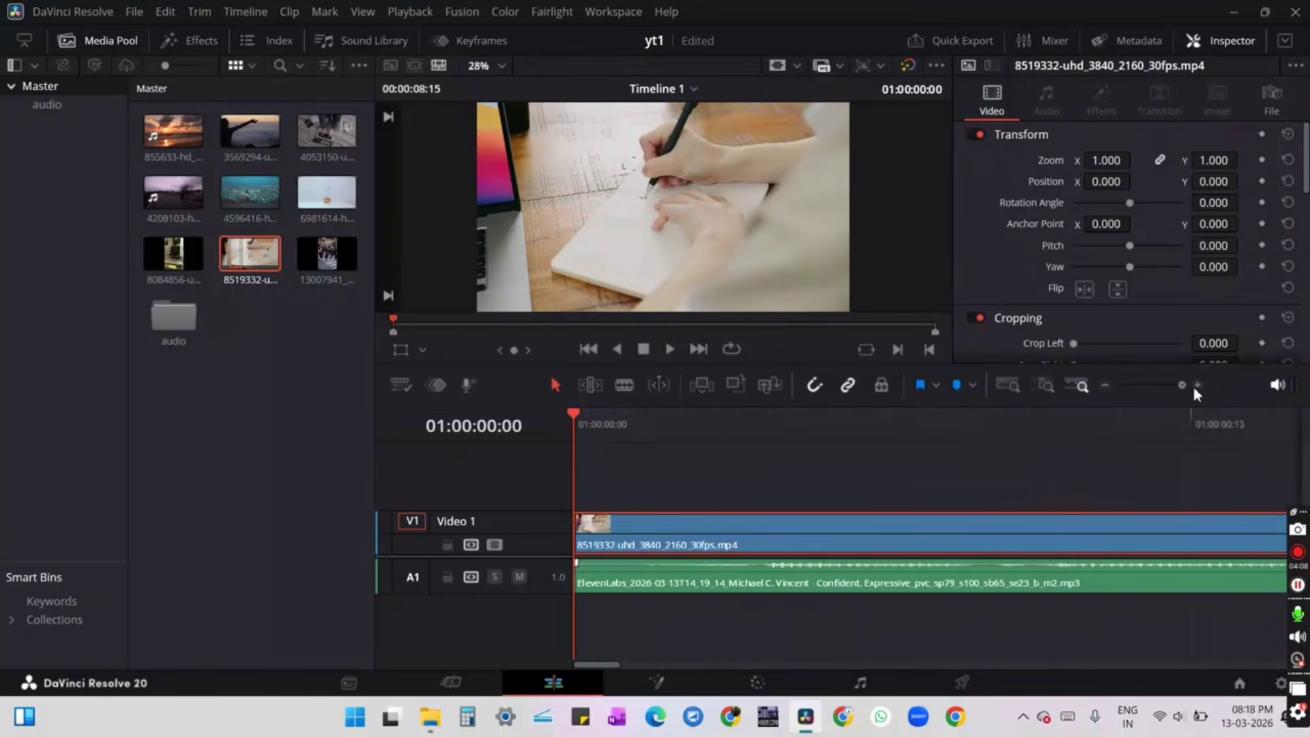
click(1196, 385)
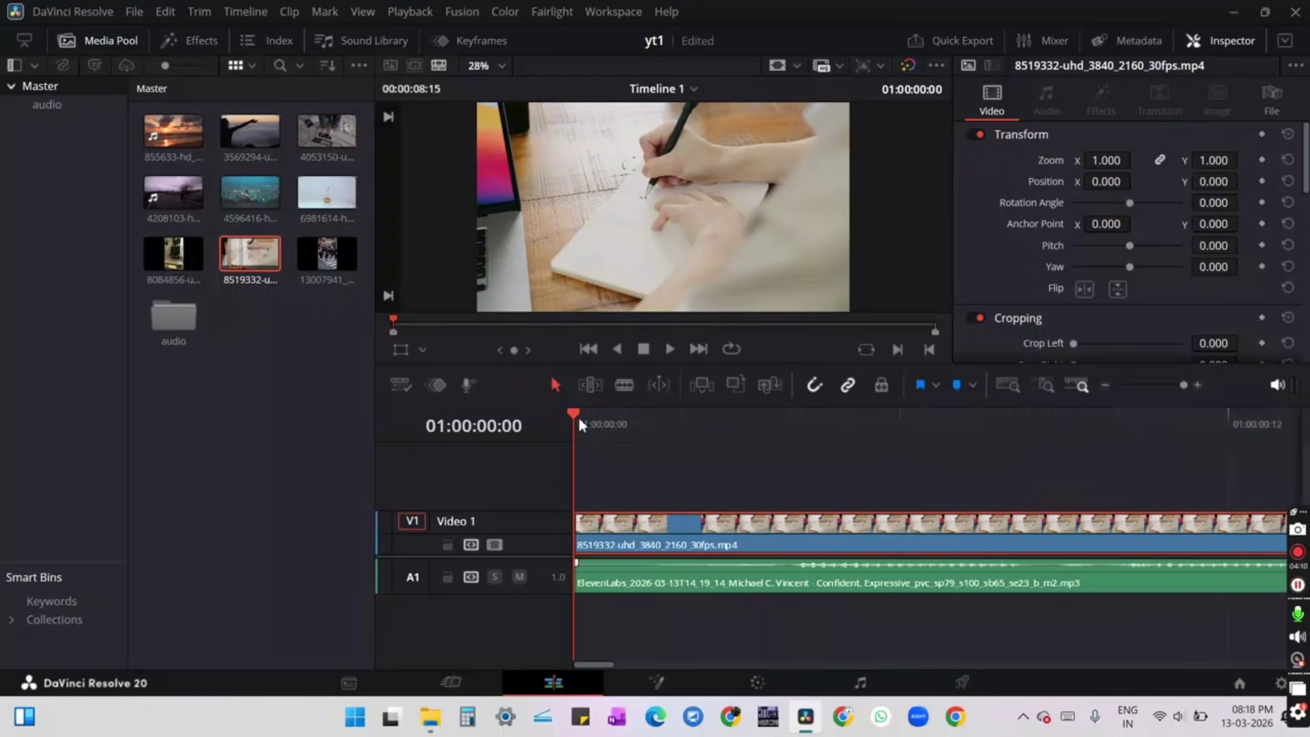
mouse_move(574, 412)
mouse_down()
mouse_move(730, 412)
mouse_move(576, 420)
mouse_up()
click(1174, 385)
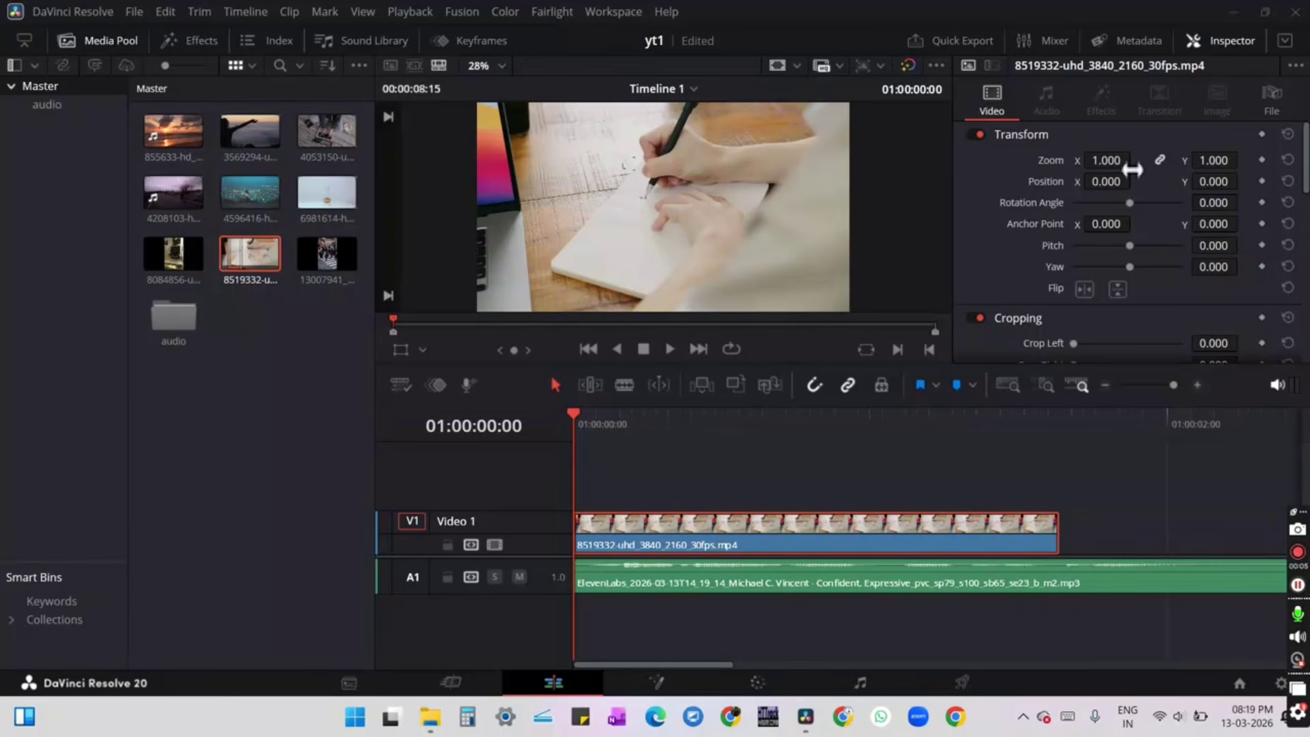
Set the clip's Zoom X and Y to 1.020 and add a Zoom keyframe at 01:00:00:00
drag(1129, 158, 1073, 158)
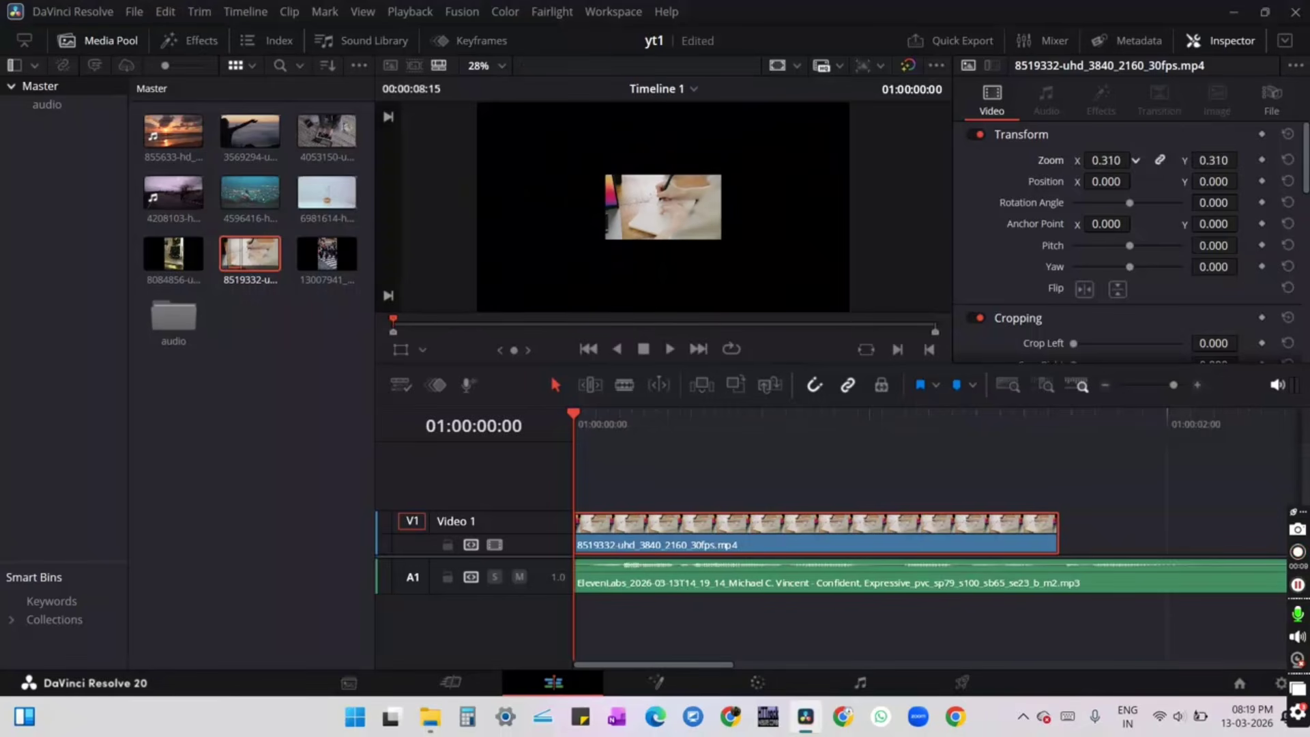
drag(1074, 158, 1194, 159)
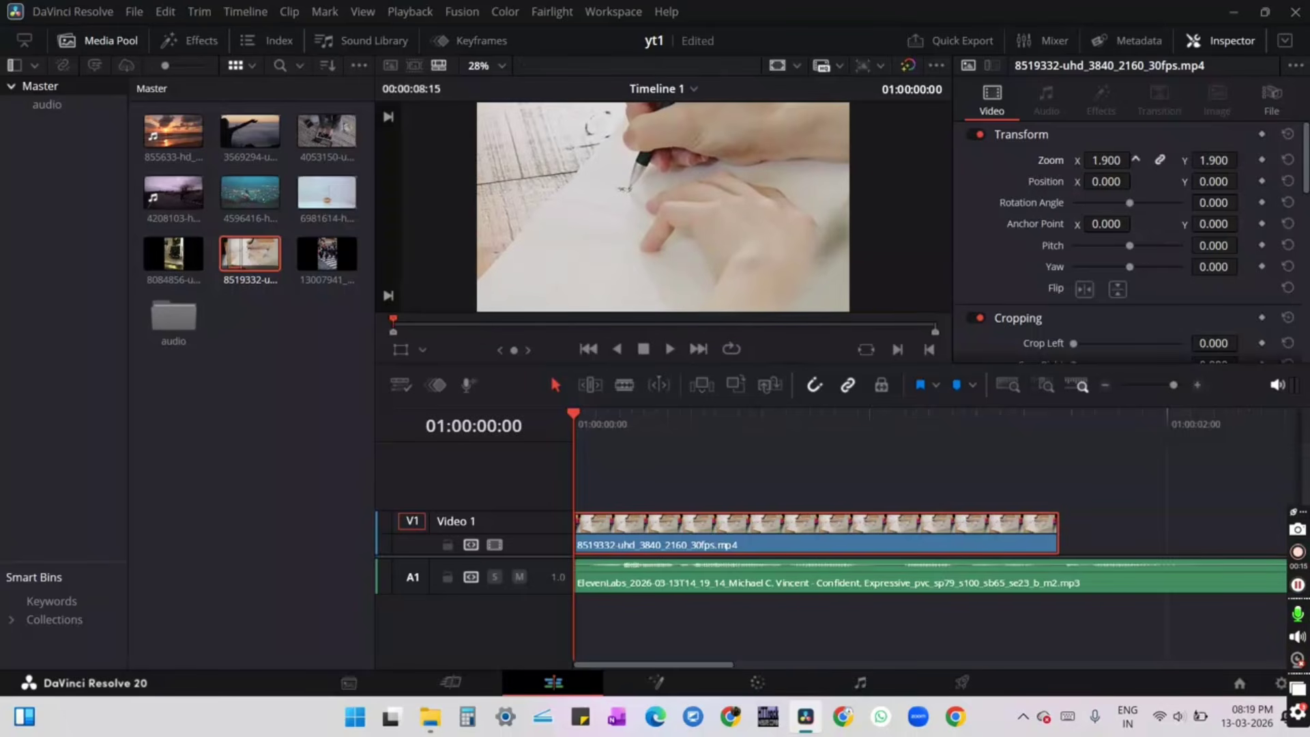
drag(1106, 160, 1072, 159)
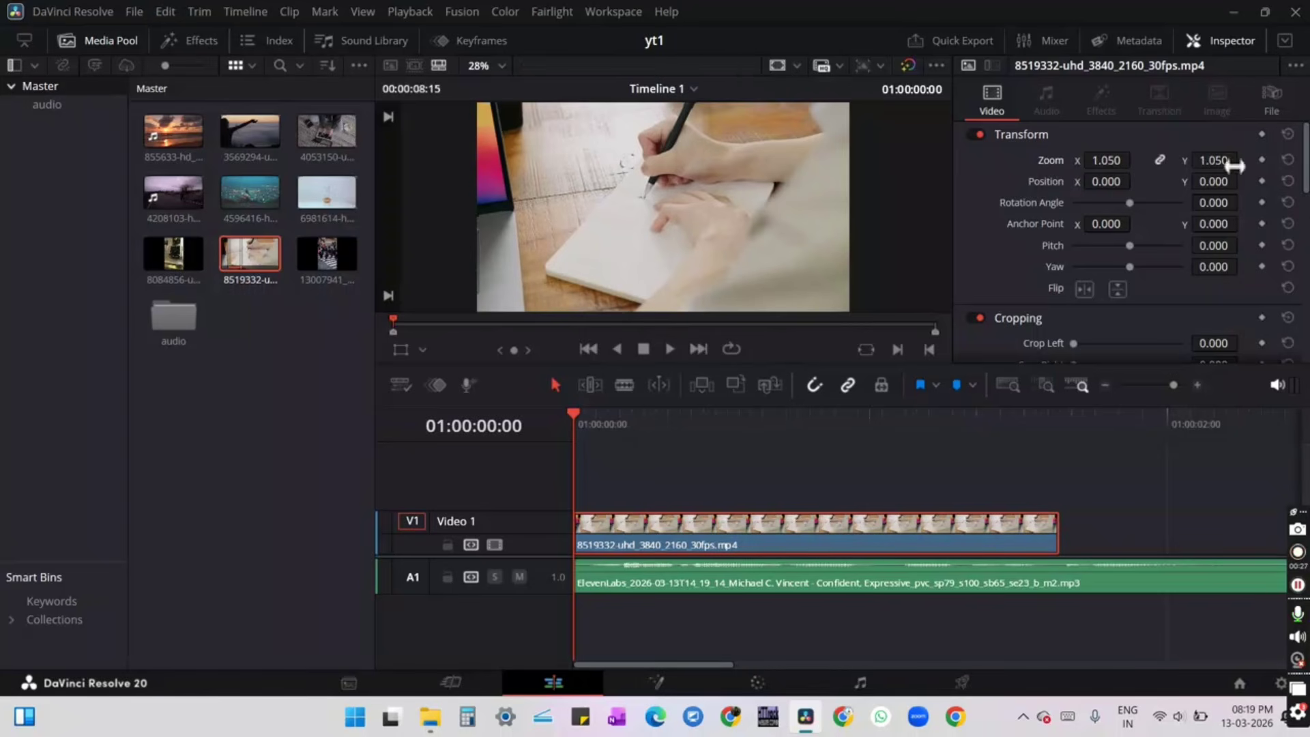
mouse_move(1234, 165)
mouse_down()
mouse_move(1214, 165)
mouse_move(1243, 160)
mouse_move(1235, 167)
mouse_up()
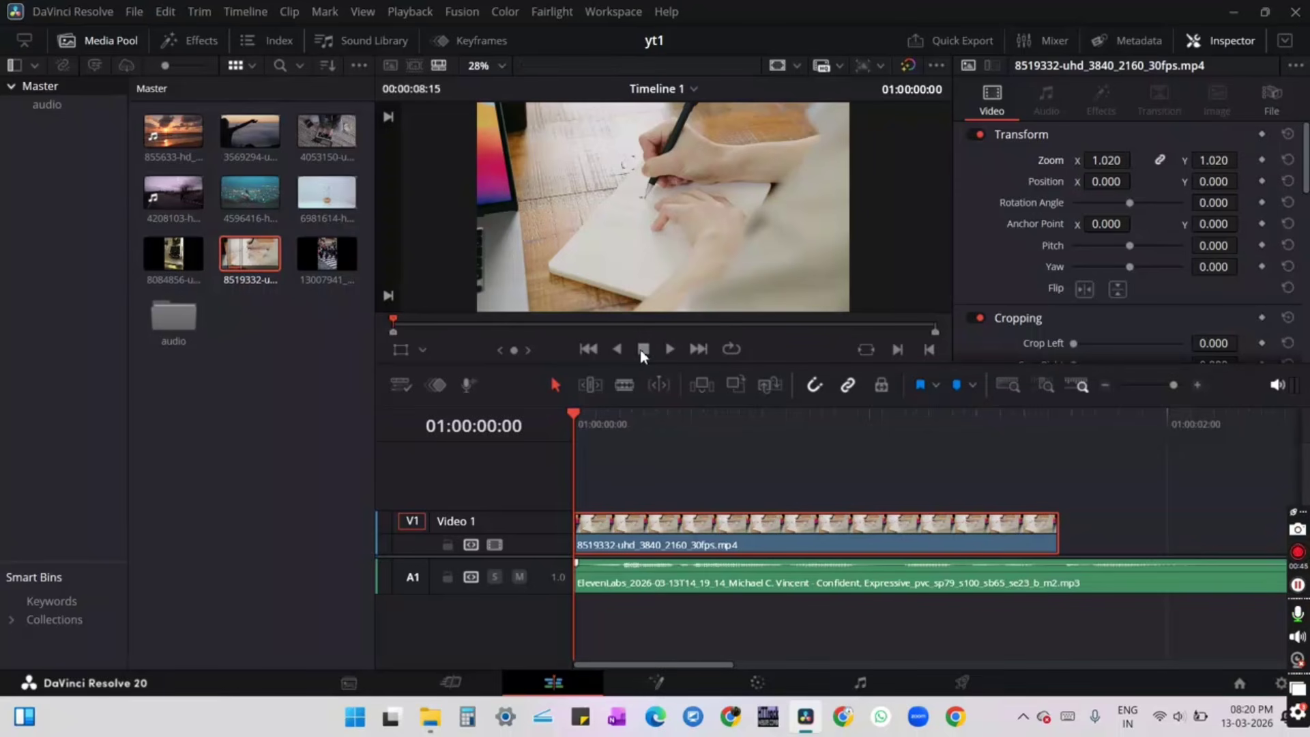
click(1261, 161)
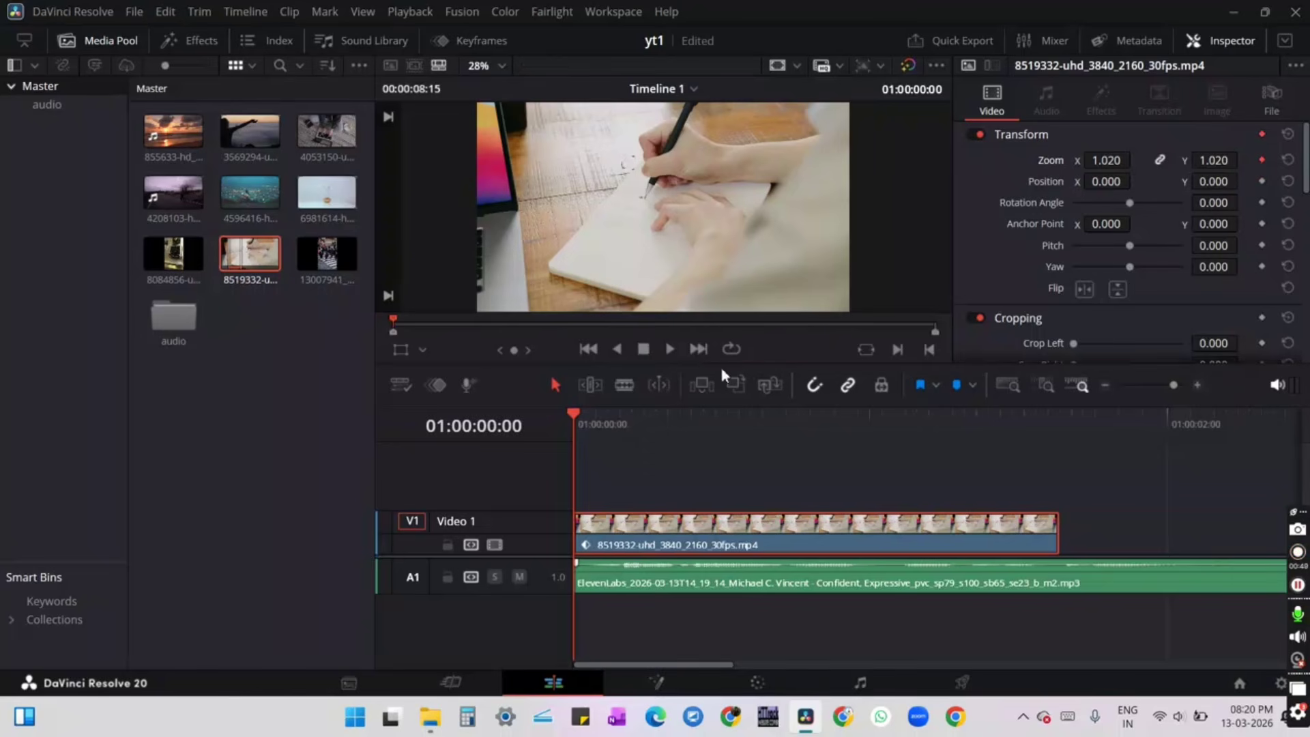
Set the clip's Zoom X and Y to 2.220 at 01:00:00:20 and return the playhead to the timeline start
click(670, 350)
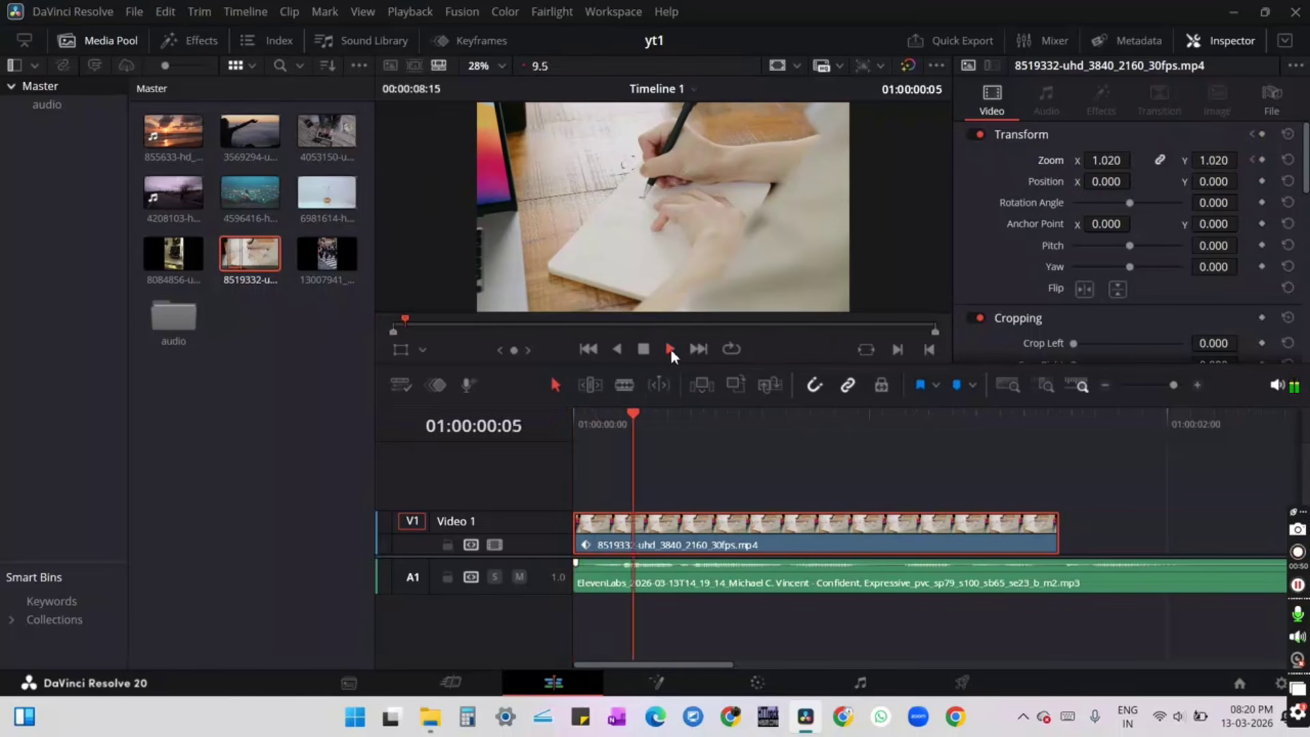
click(643, 349)
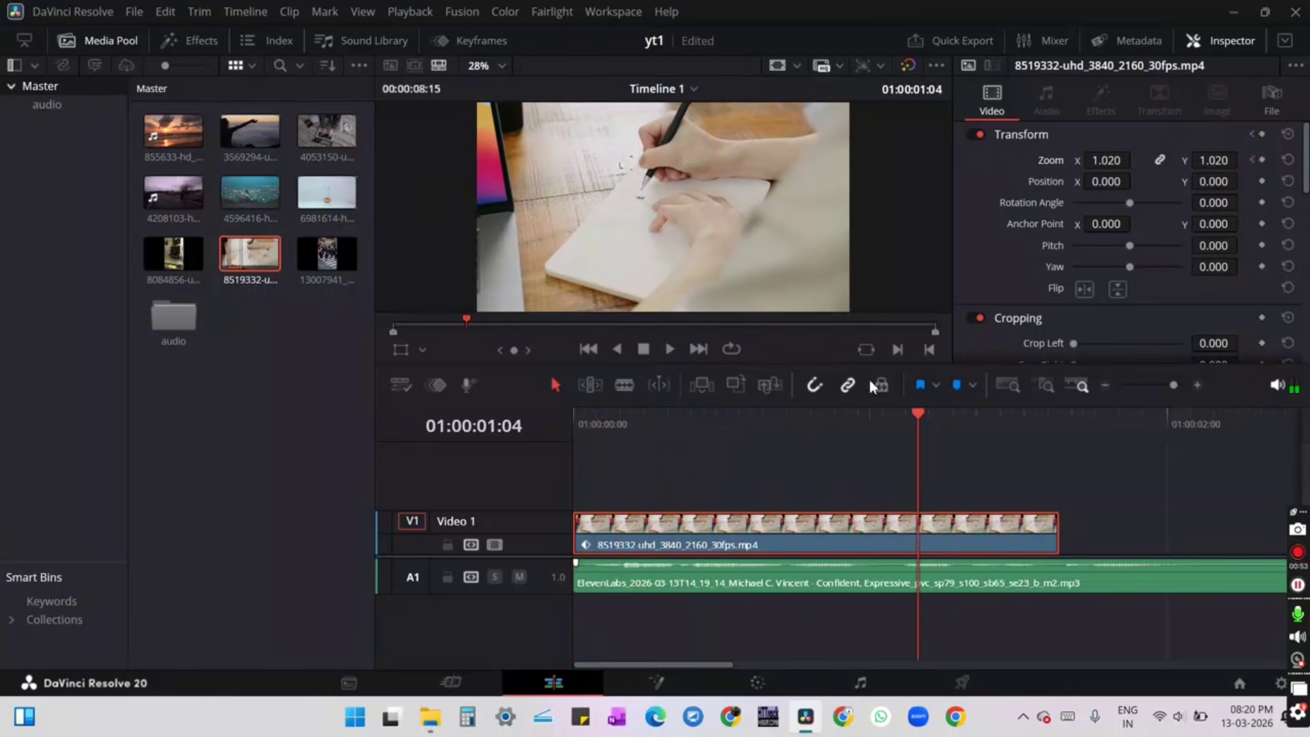
drag(918, 414, 812, 443)
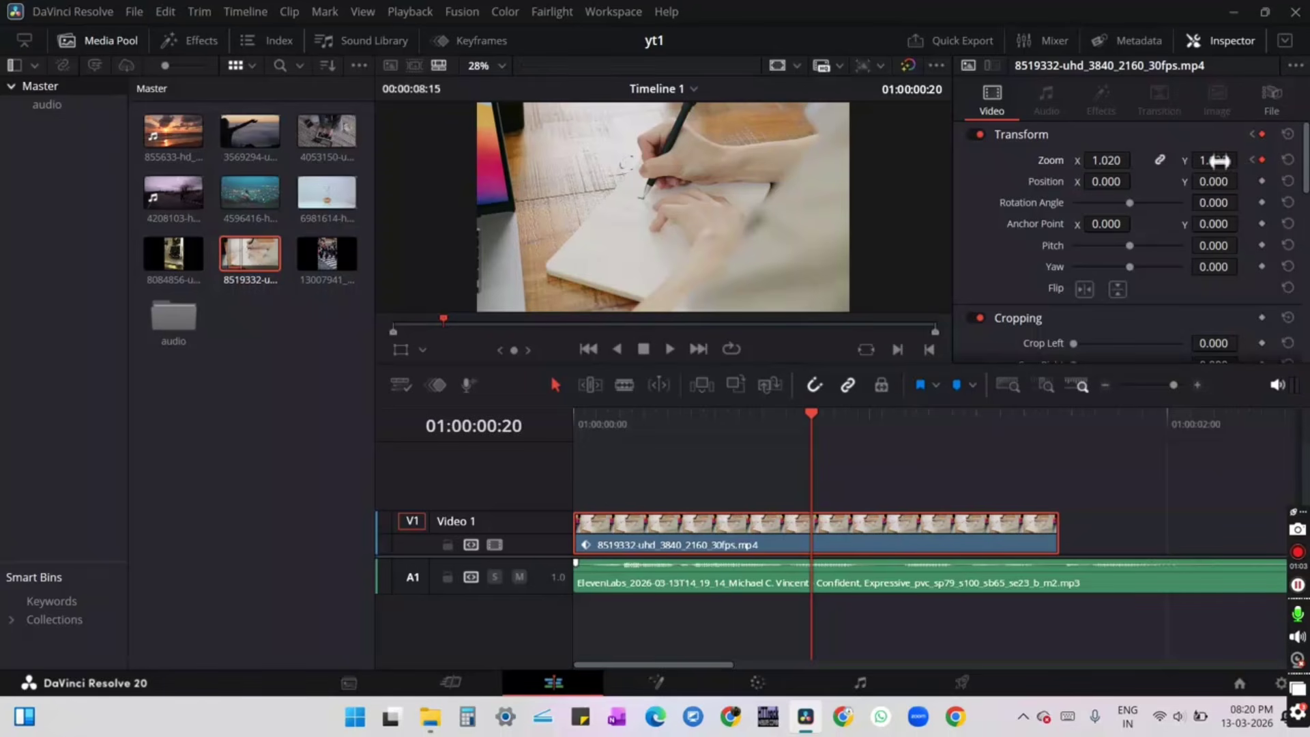
drag(1219, 161, 1243, 159)
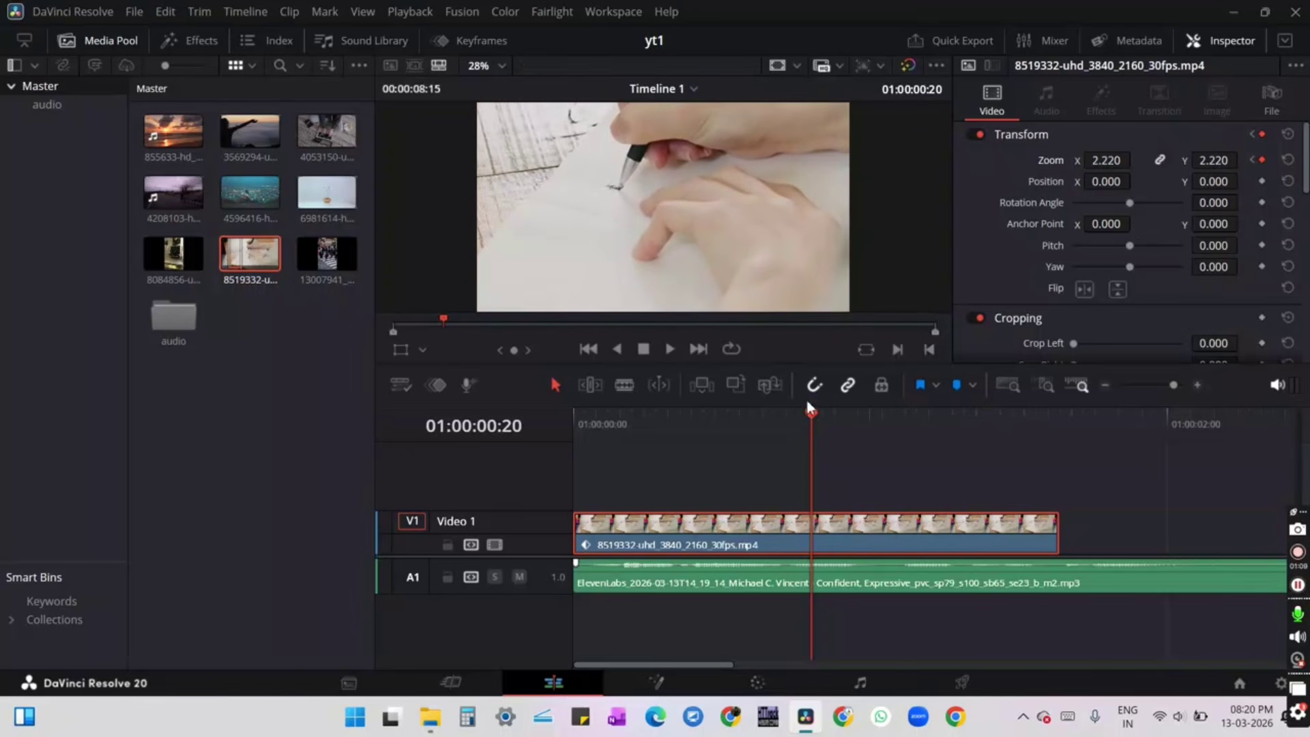
drag(813, 412, 546, 430)
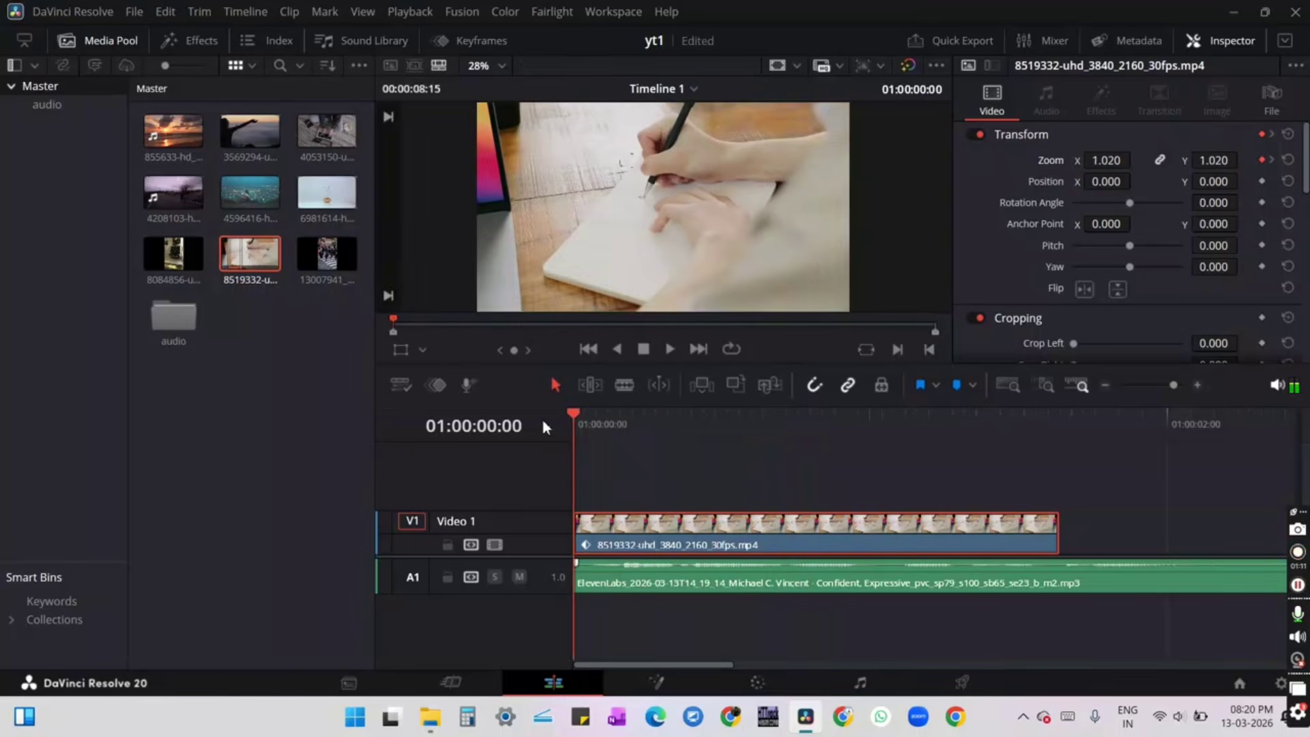
Play the clip's zoom animation, return to the timeline start and set Zoom X and Y to 1.580 there
key(space)
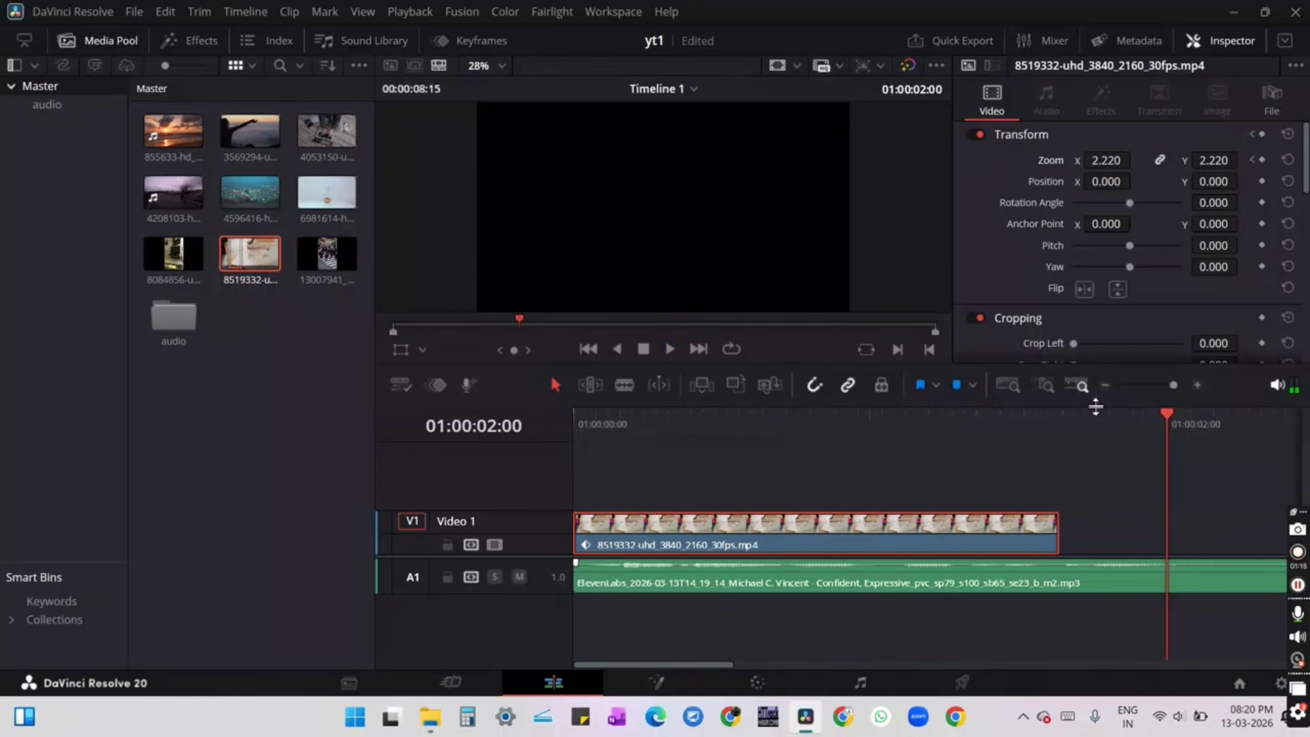
drag(1165, 419, 522, 429)
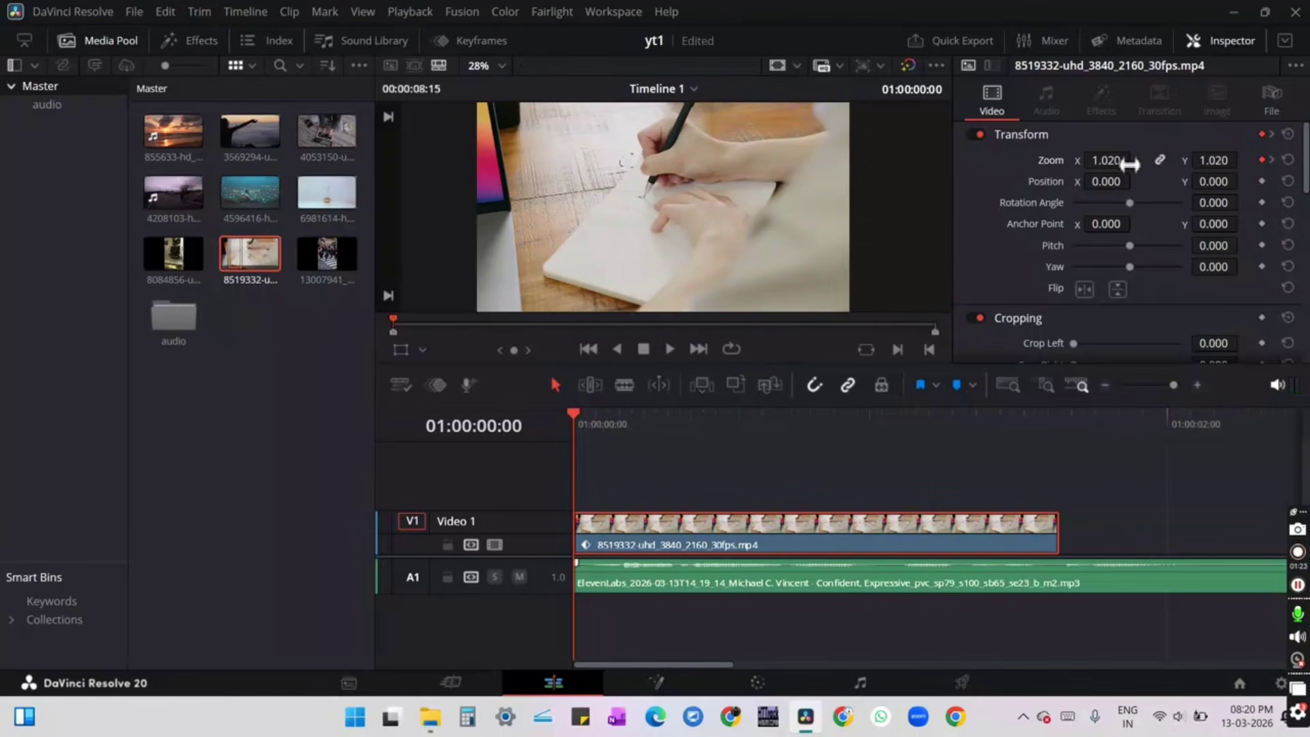
drag(1112, 159, 1129, 164)
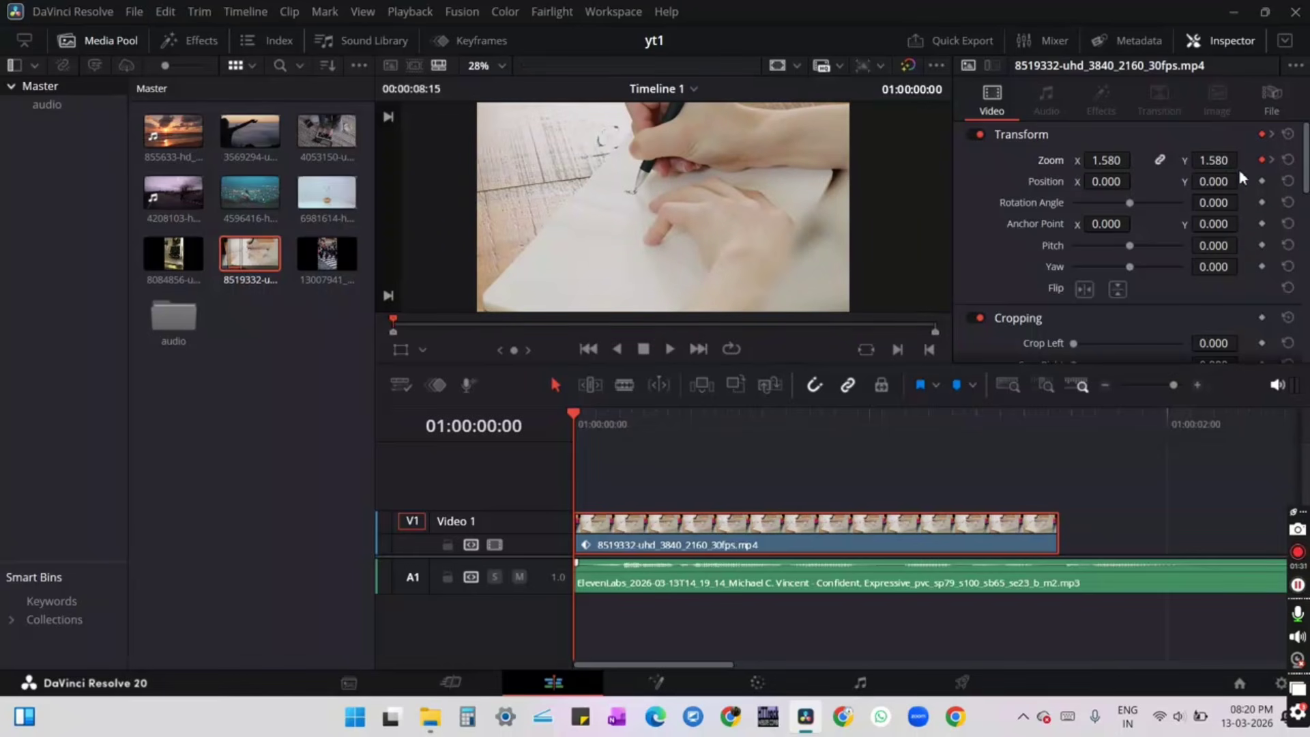
Show the clip's keyframes and set Zoom X and Y to 1.740 at 01:00:00:20
key(space)
key(space)
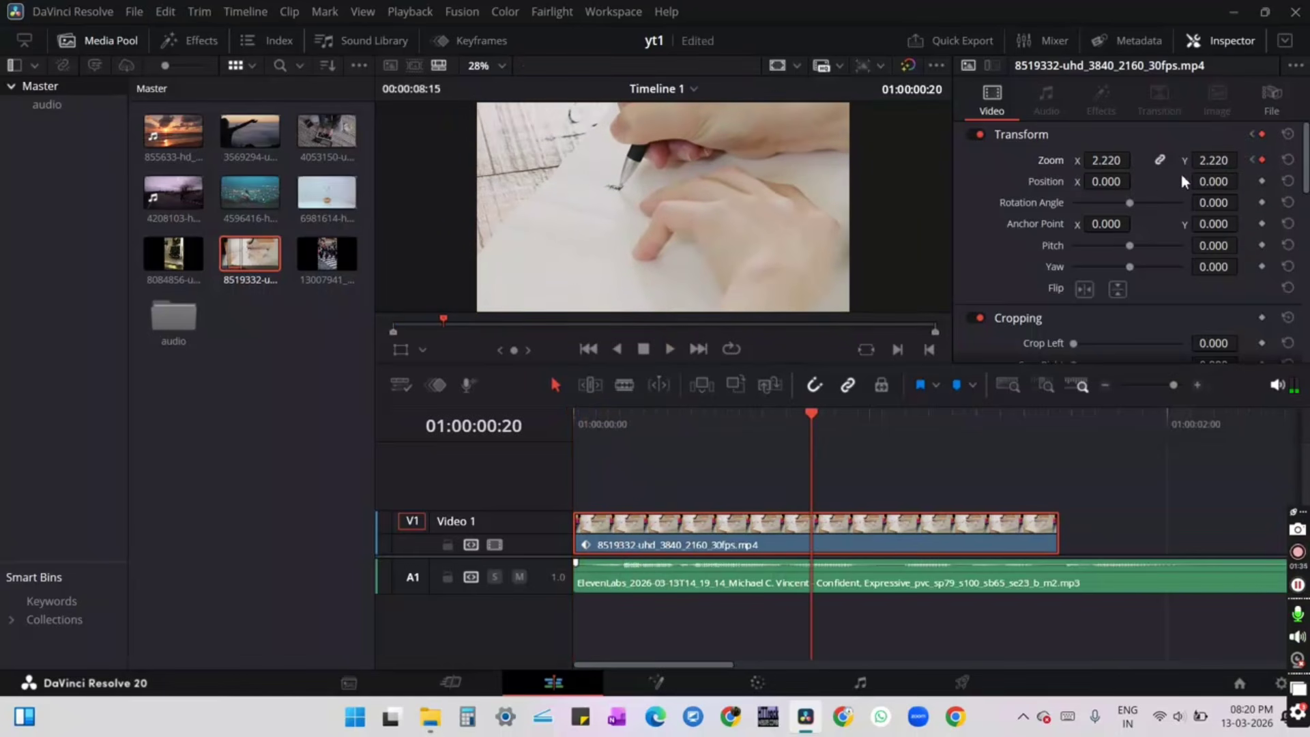
click(468, 41)
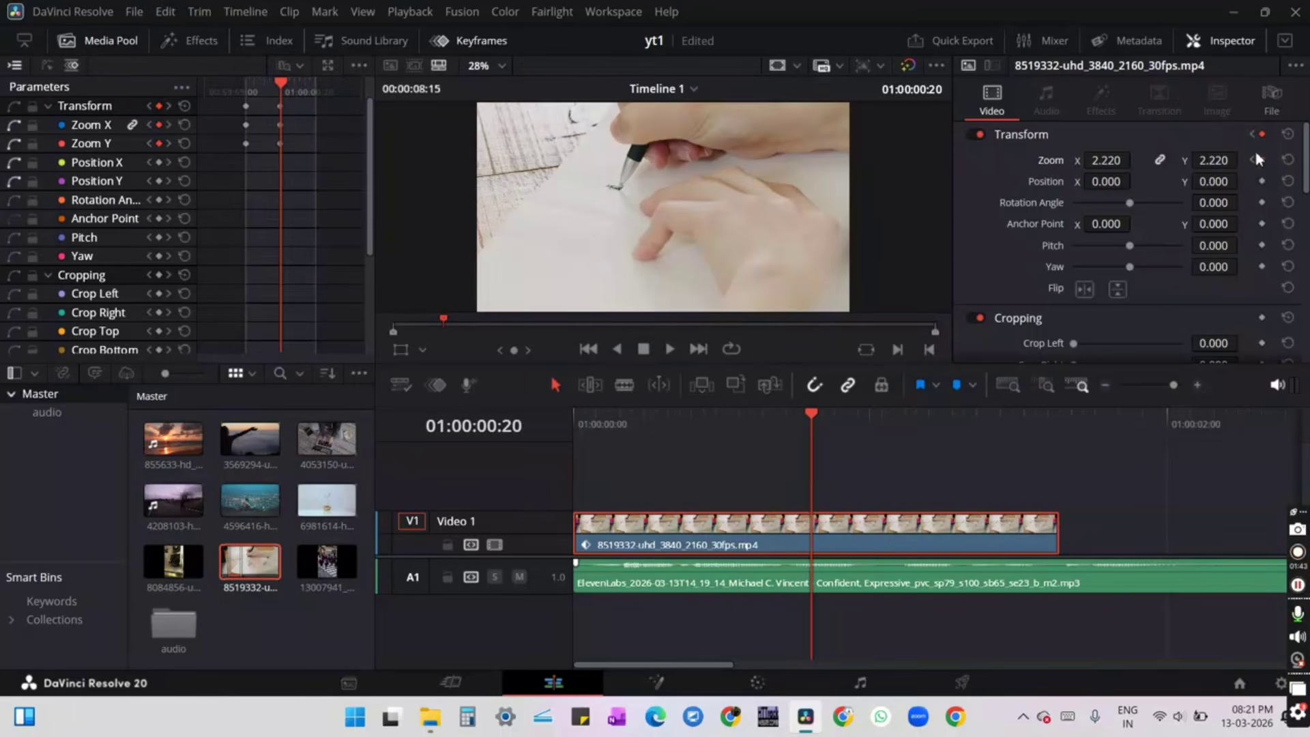
click(1222, 163)
text(1.89)
key(Return)
mouse_move(1213, 161)
mouse_down()
mouse_move(1144, 161)
mouse_move(1203, 160)
mouse_up()
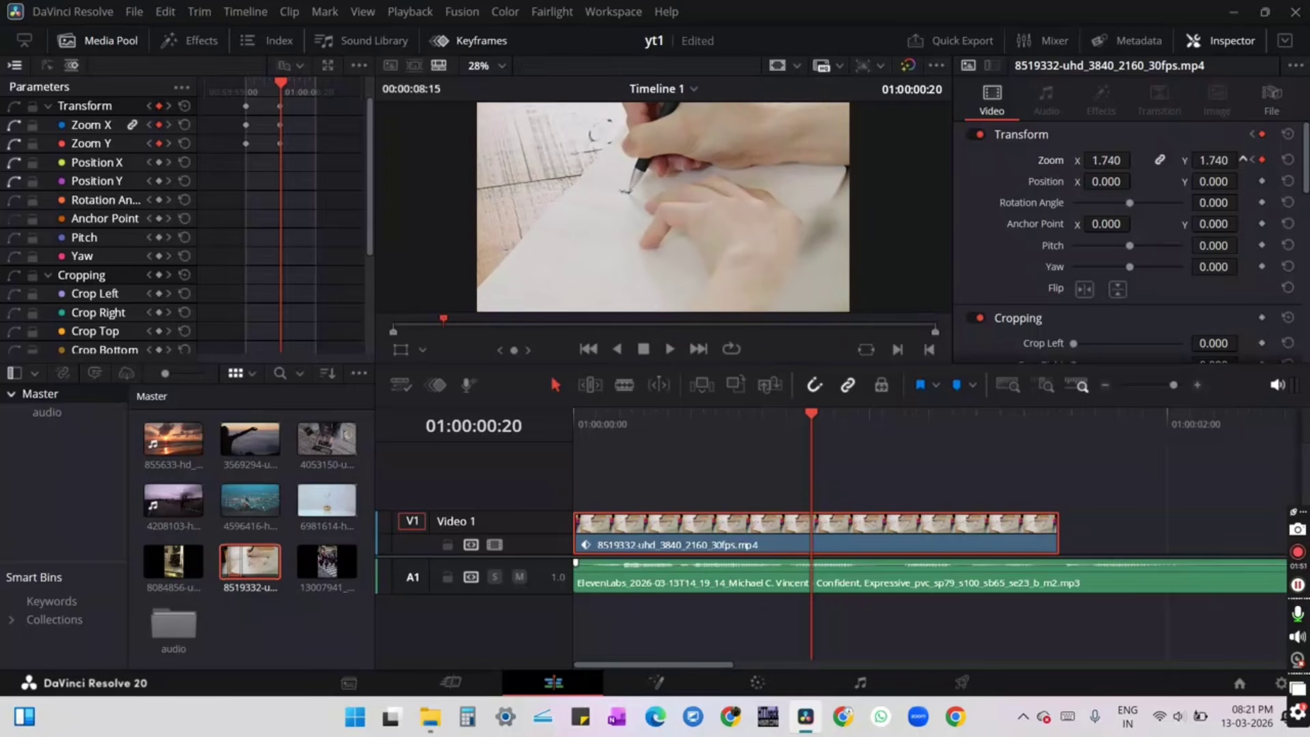
Play the timeline from its start to preview the gentler zoom animation
drag(830, 421, 518, 438)
key(space)
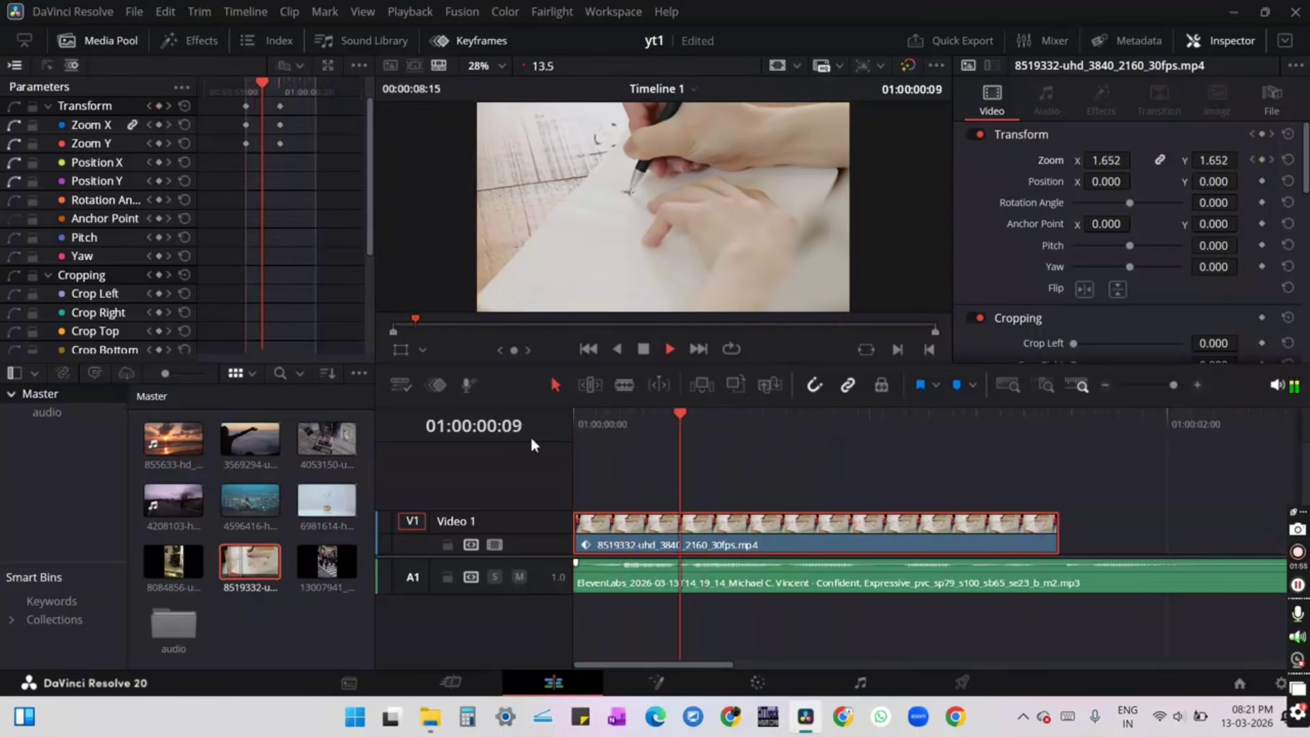
key(space)
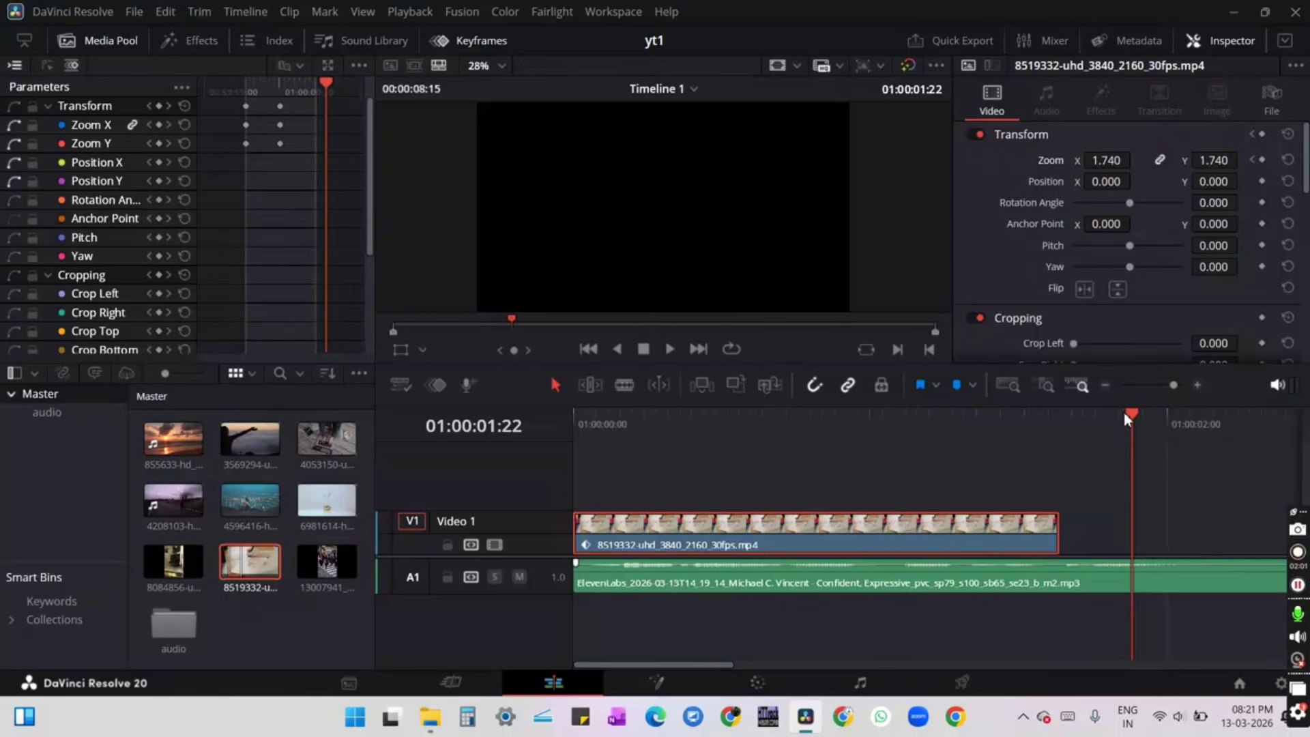
At 01:00:00:13, try Position X 1.000 and Y 110.000, try a Rotation Angle of 8.240, and reset the rotation
drag(1132, 414, 723, 410)
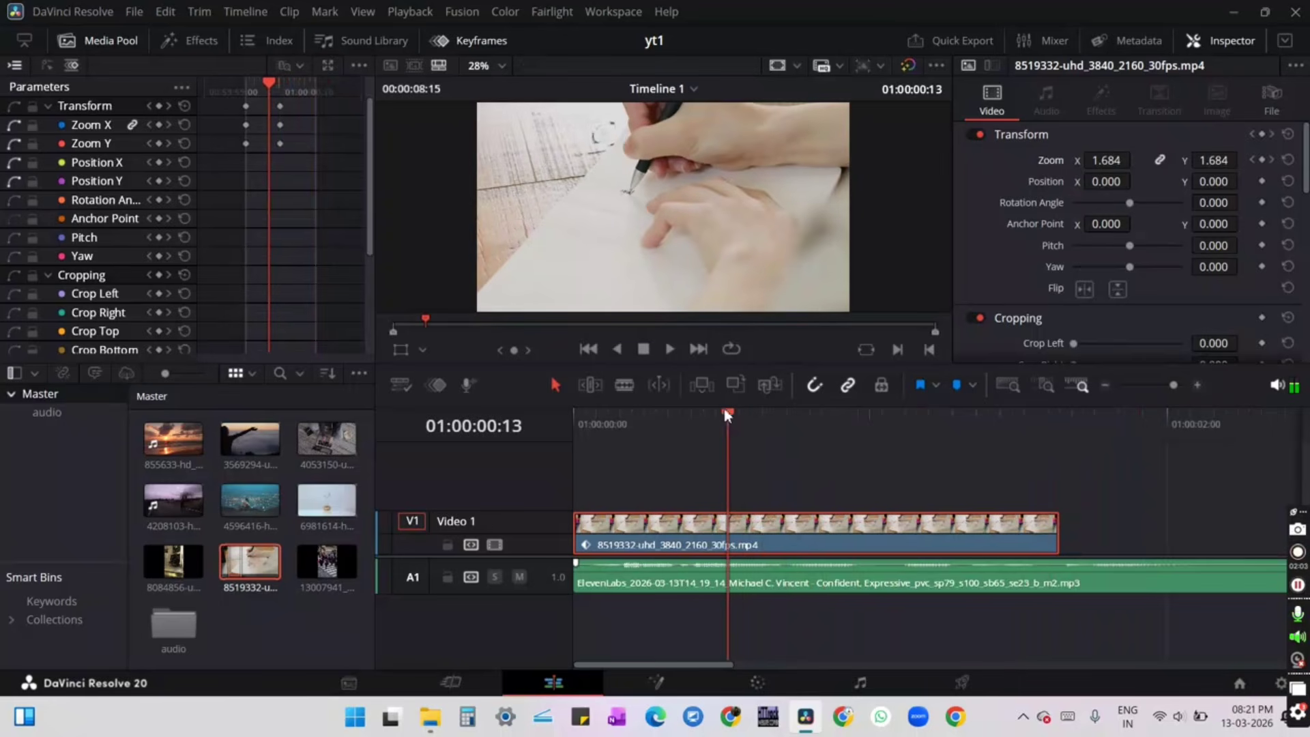
drag(1125, 181, 1136, 181)
drag(1237, 192, 1234, 182)
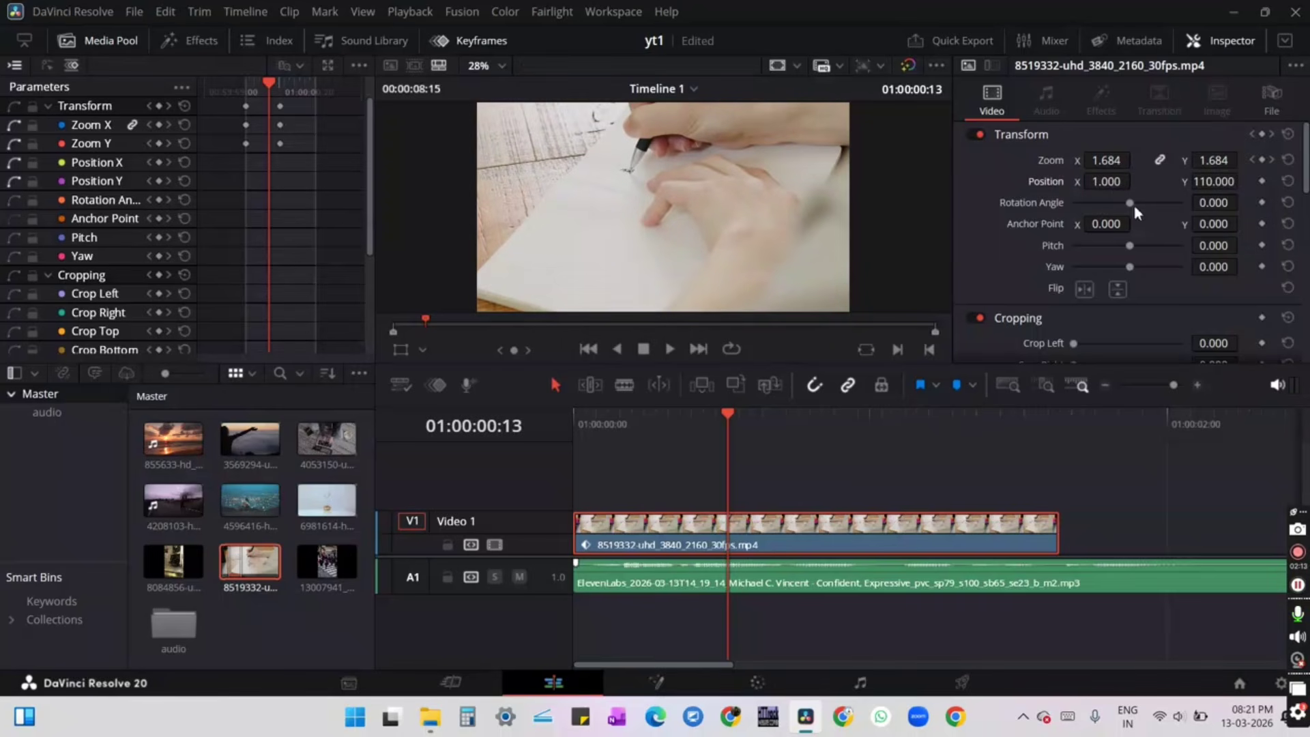
mouse_move(1132, 207)
mouse_down()
mouse_move(1165, 201)
mouse_move(1097, 217)
mouse_move(1146, 208)
mouse_move(1128, 206)
mouse_up()
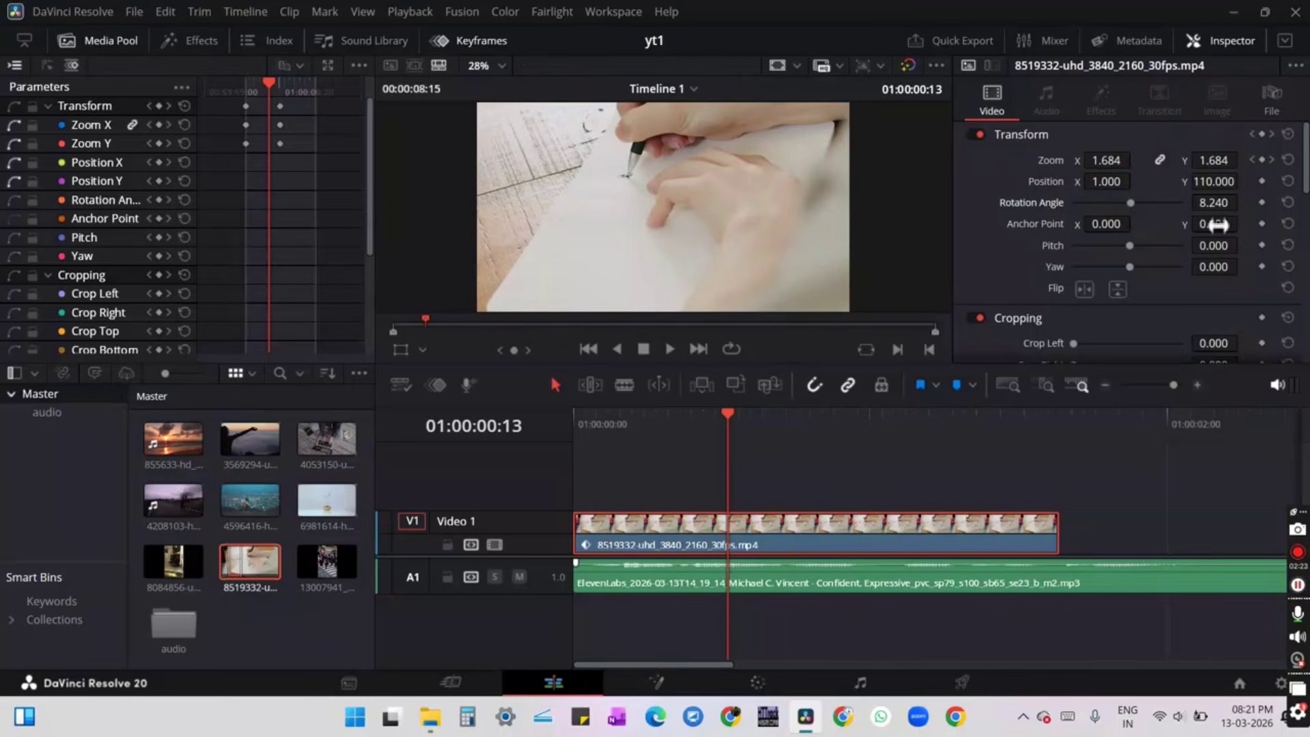
double_click(1214, 203)
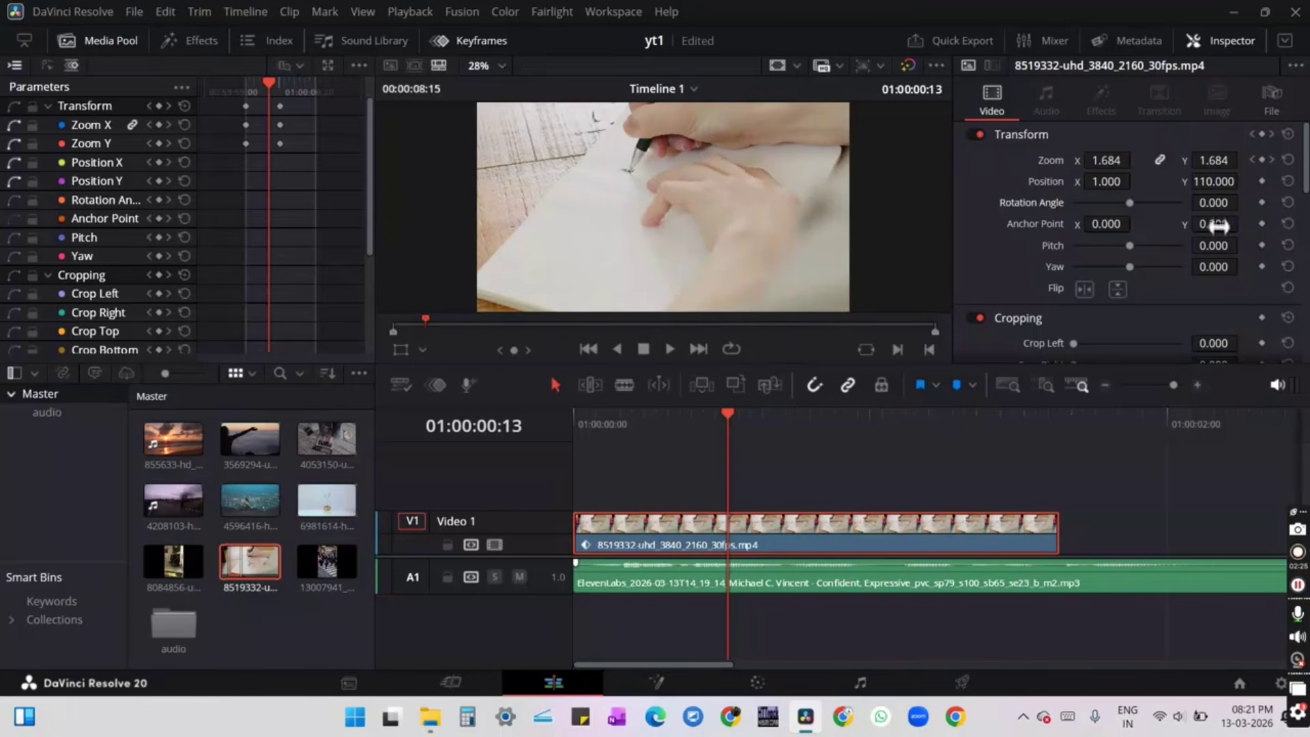
Undo the clip's Position changes and its last Zoom change
key(ctrl+z)
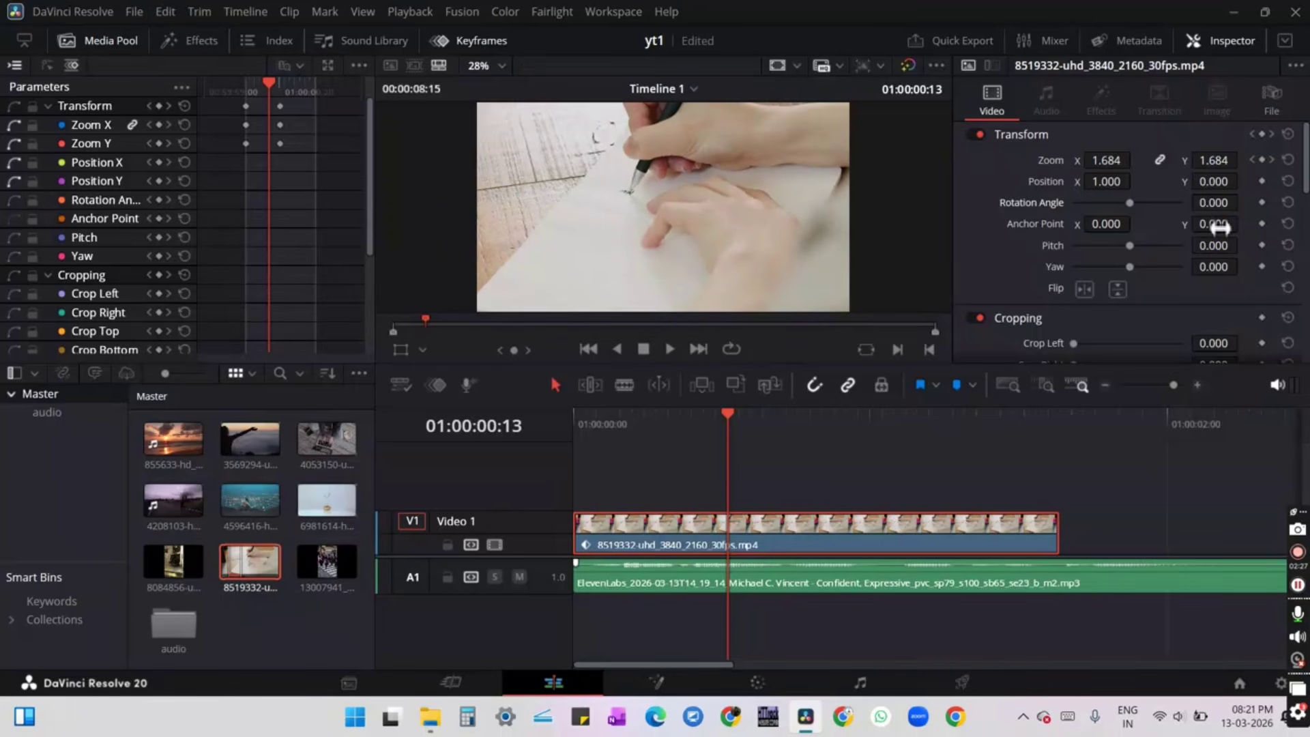
key(ctrl+z)
key(ctrl+z)
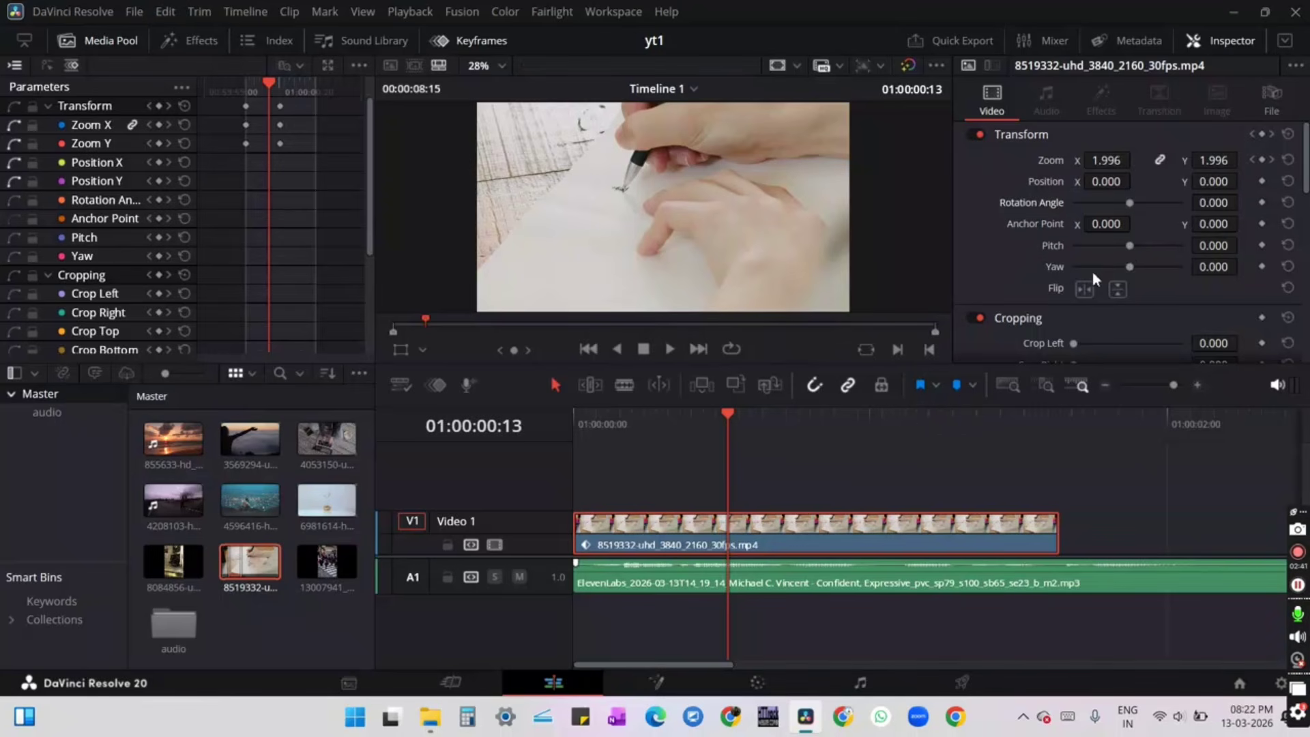
Try the clip's horizontal flip, crop and softness settings and restore them to their defaults
scroll(1092, 271, down, 2)
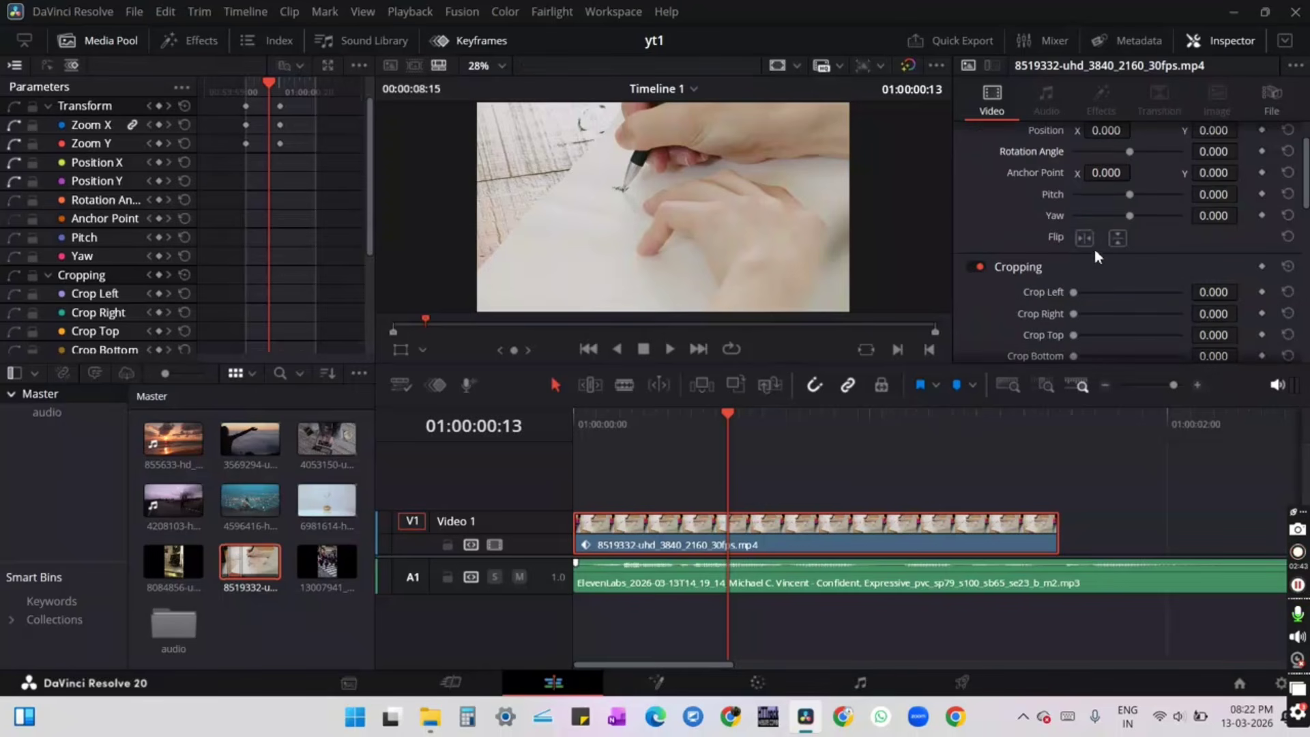
click(1085, 239)
click(1086, 240)
scroll(1135, 258, down, 3)
drag(1078, 190, 1025, 247)
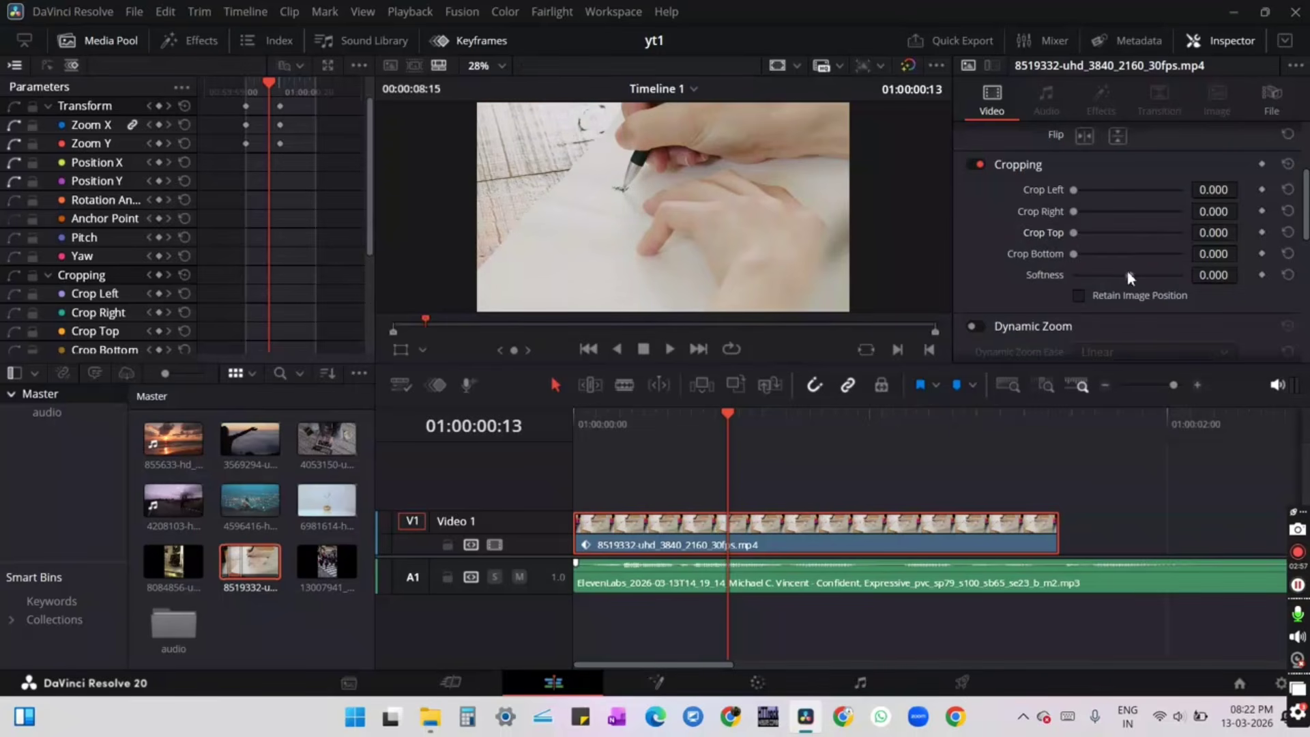
mouse_move(1129, 275)
mouse_down()
mouse_move(1175, 289)
mouse_move(1128, 289)
mouse_up()
double_click(1127, 288)
Look through the clip's remaining video properties down to Retime and Scaling, and through the A1 voice-over clip's audio properties
scroll(1127, 292, down, 2)
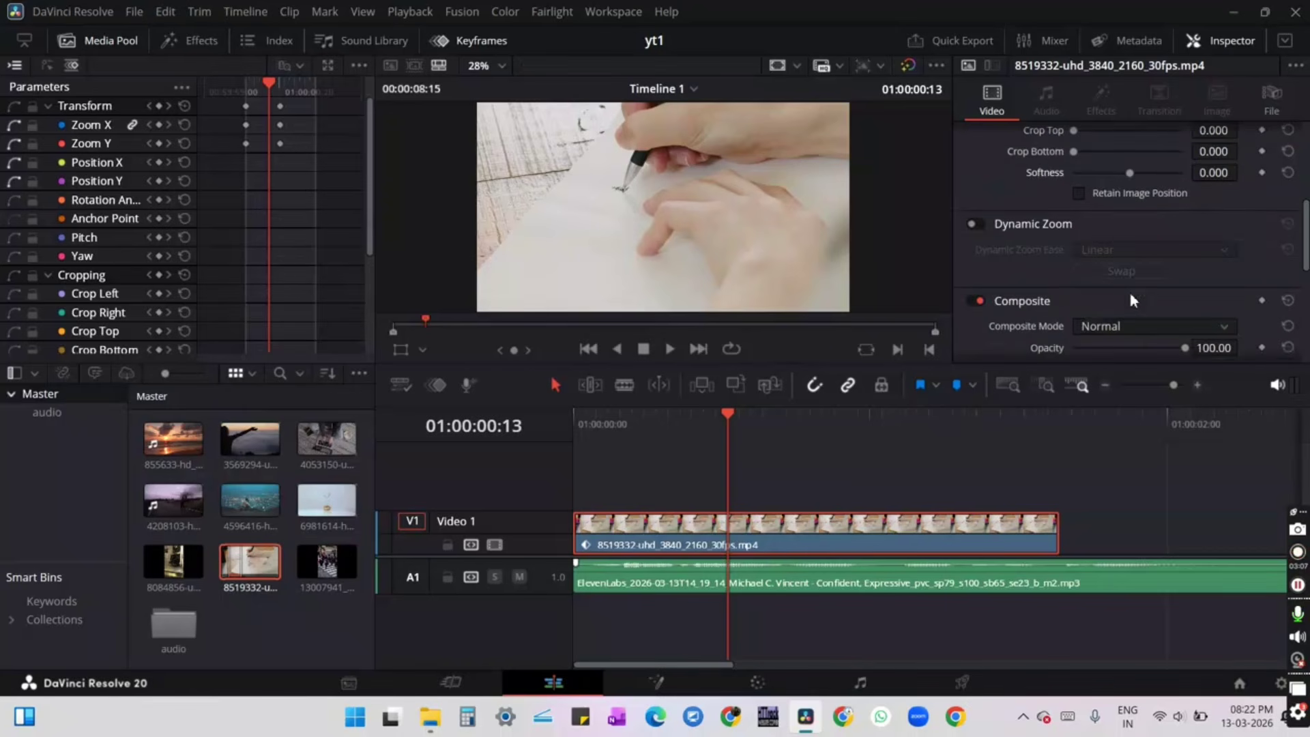
scroll(1129, 294, down, 2)
scroll(1129, 295, down, 3)
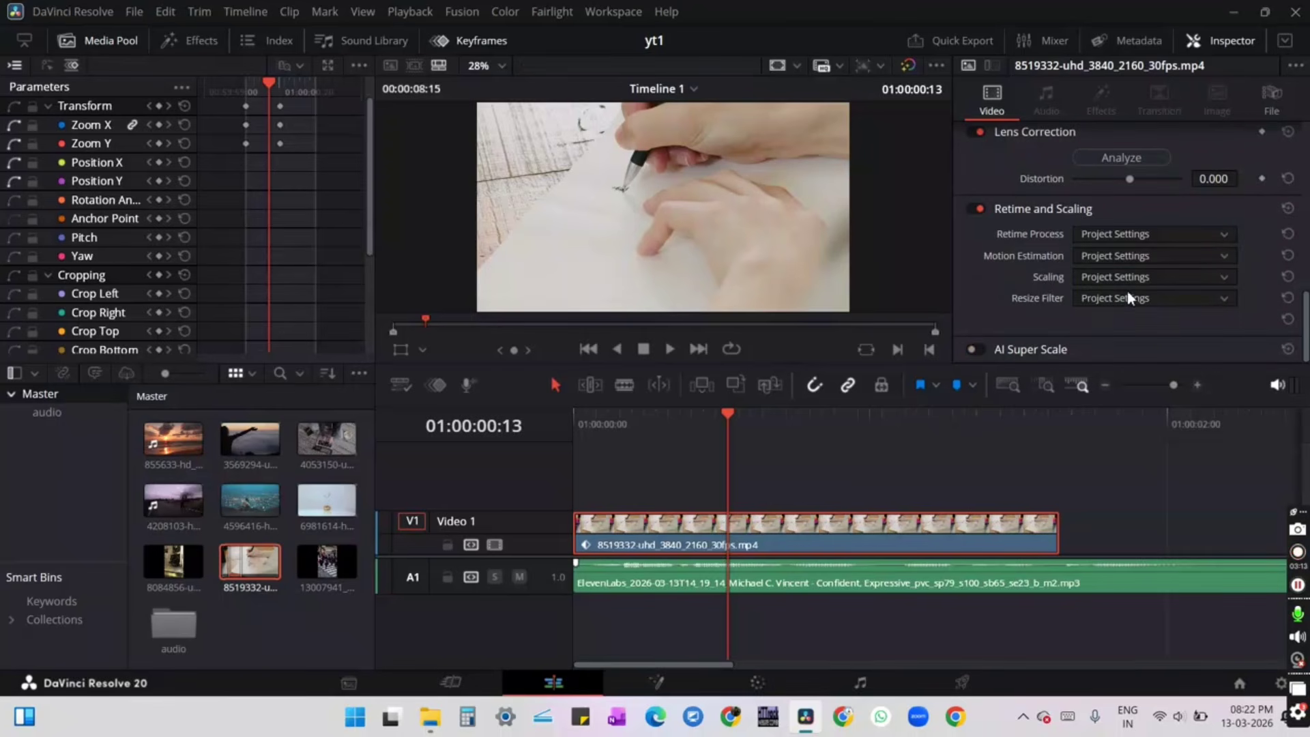
scroll(1127, 299, up, 1)
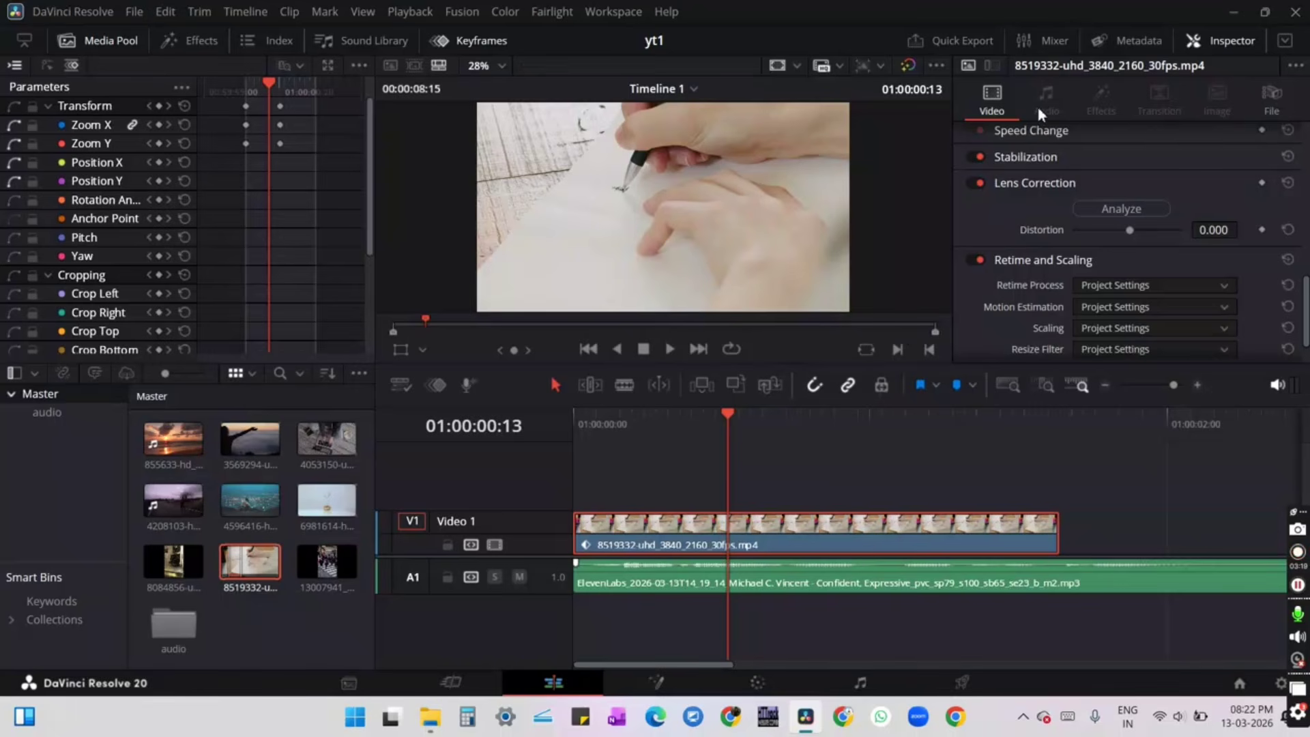
click(883, 575)
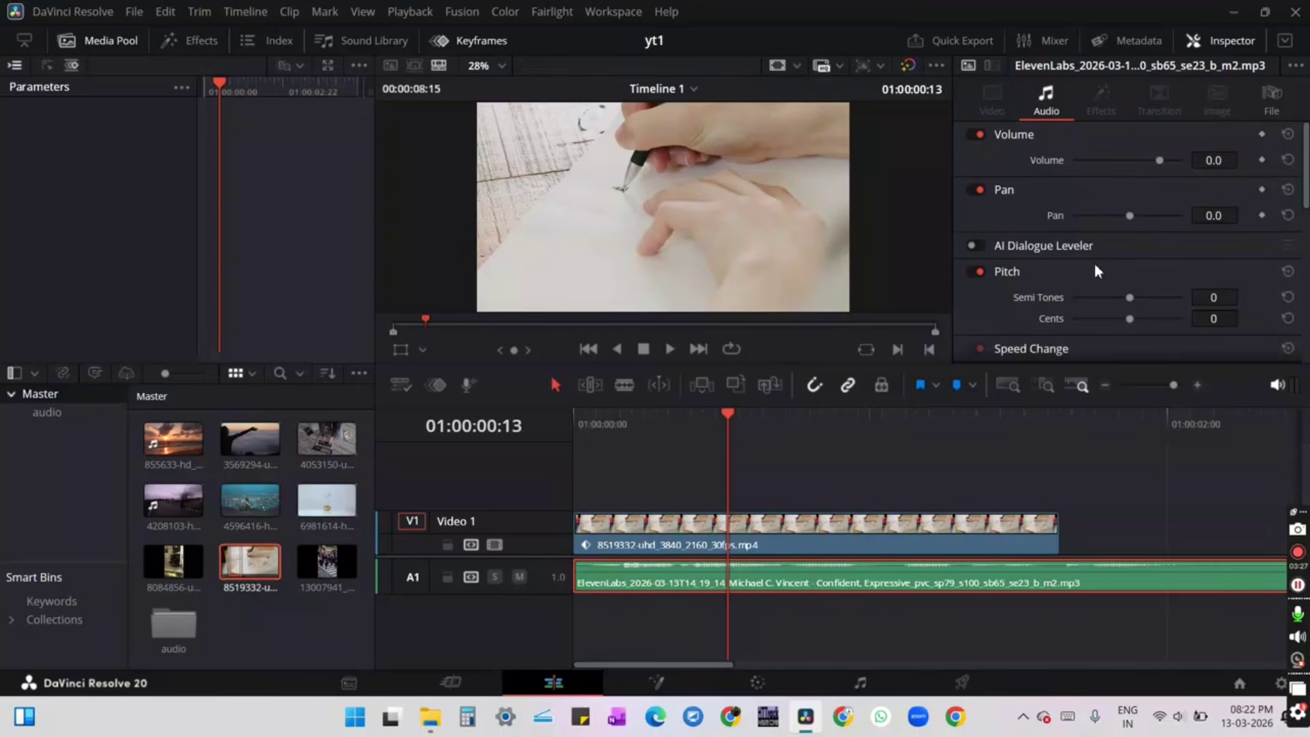
scroll(1106, 269, down, 1)
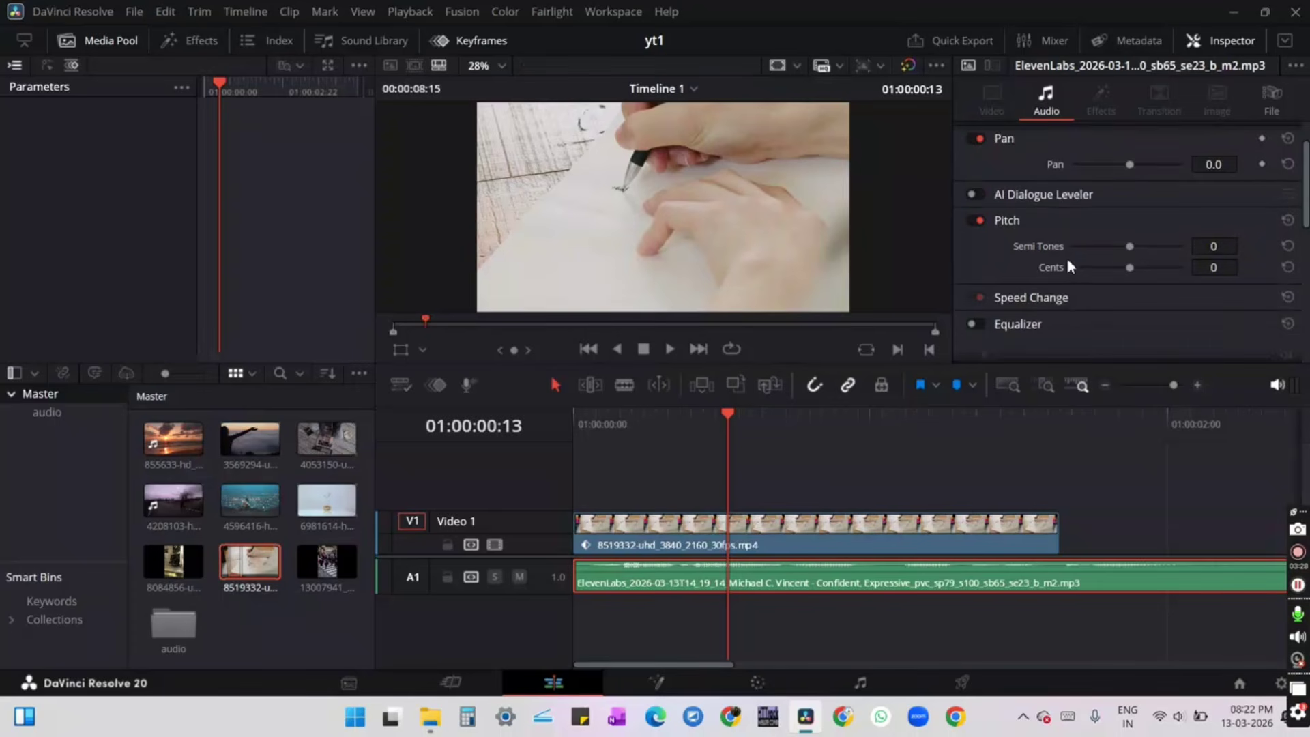
scroll(1075, 273, down, 3)
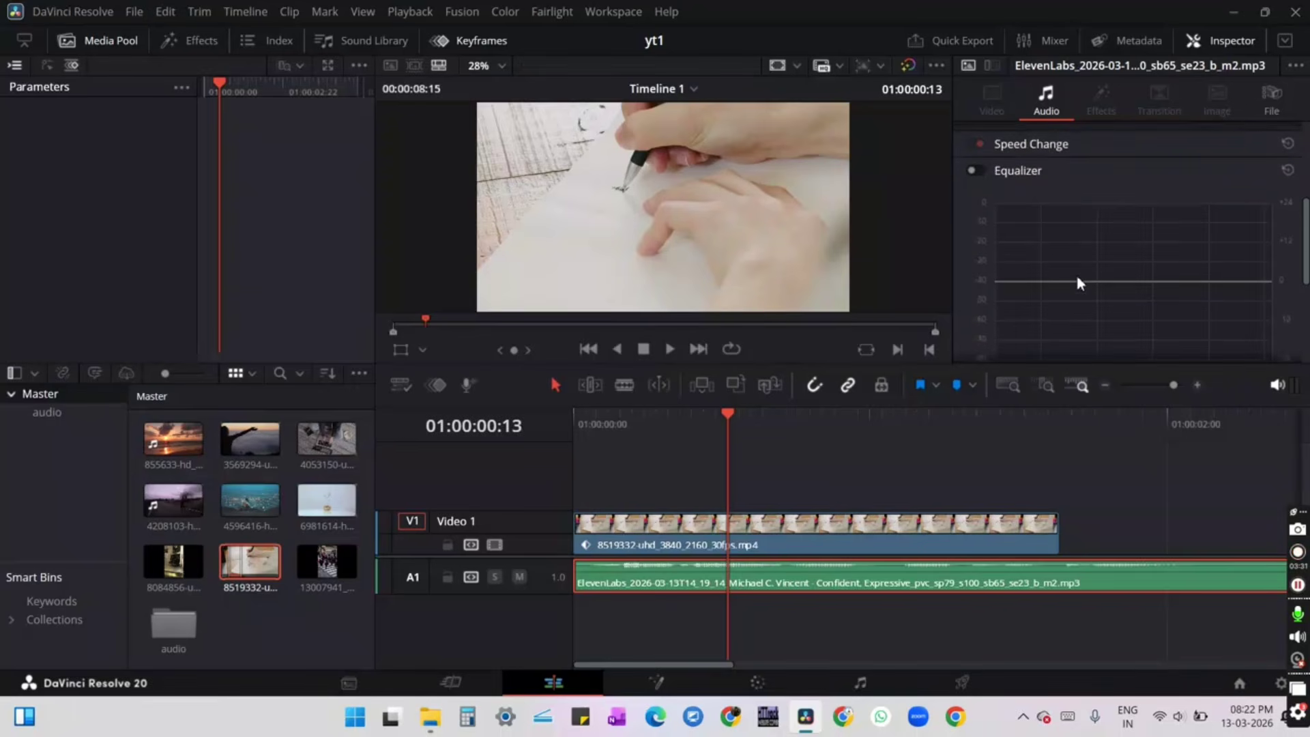
scroll(1070, 260, down, 3)
scroll(1071, 253, up, 7)
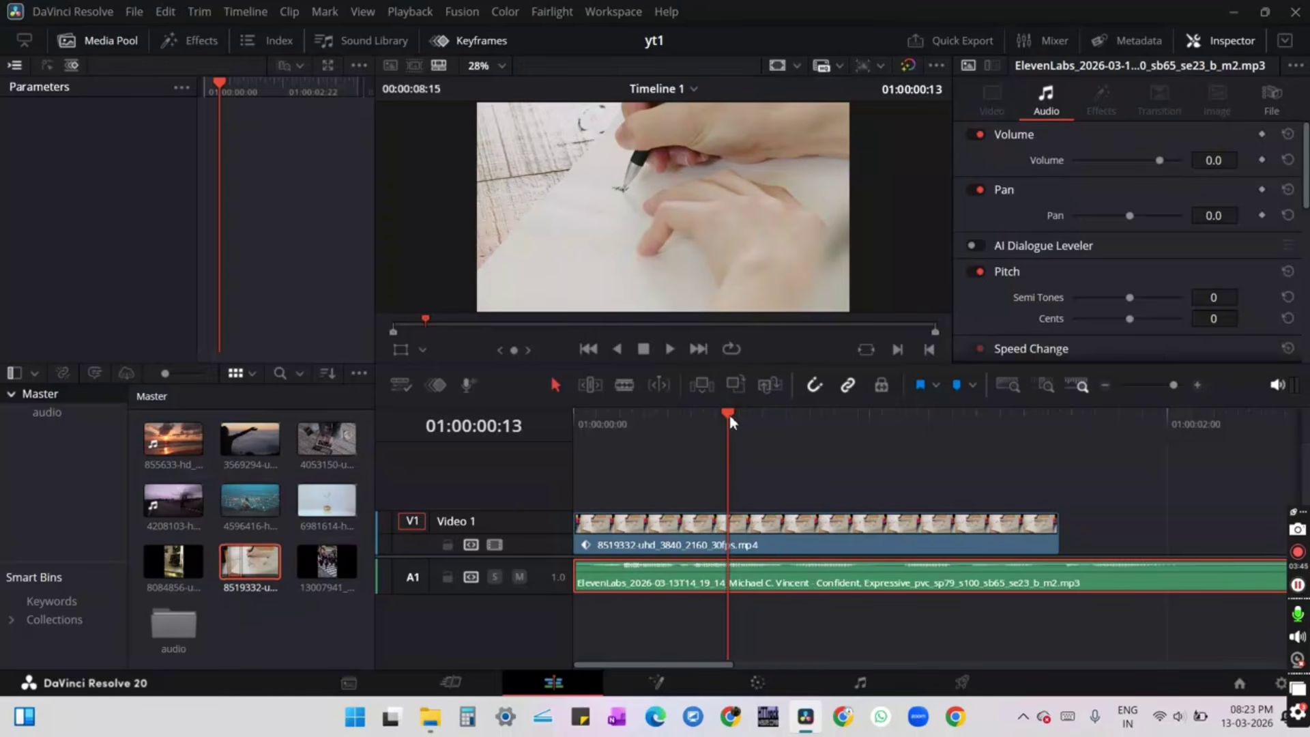
Add a Cross Dissolve video transition at the start of the V1 clip and preview it from the timeline start
drag(730, 421, 571, 429)
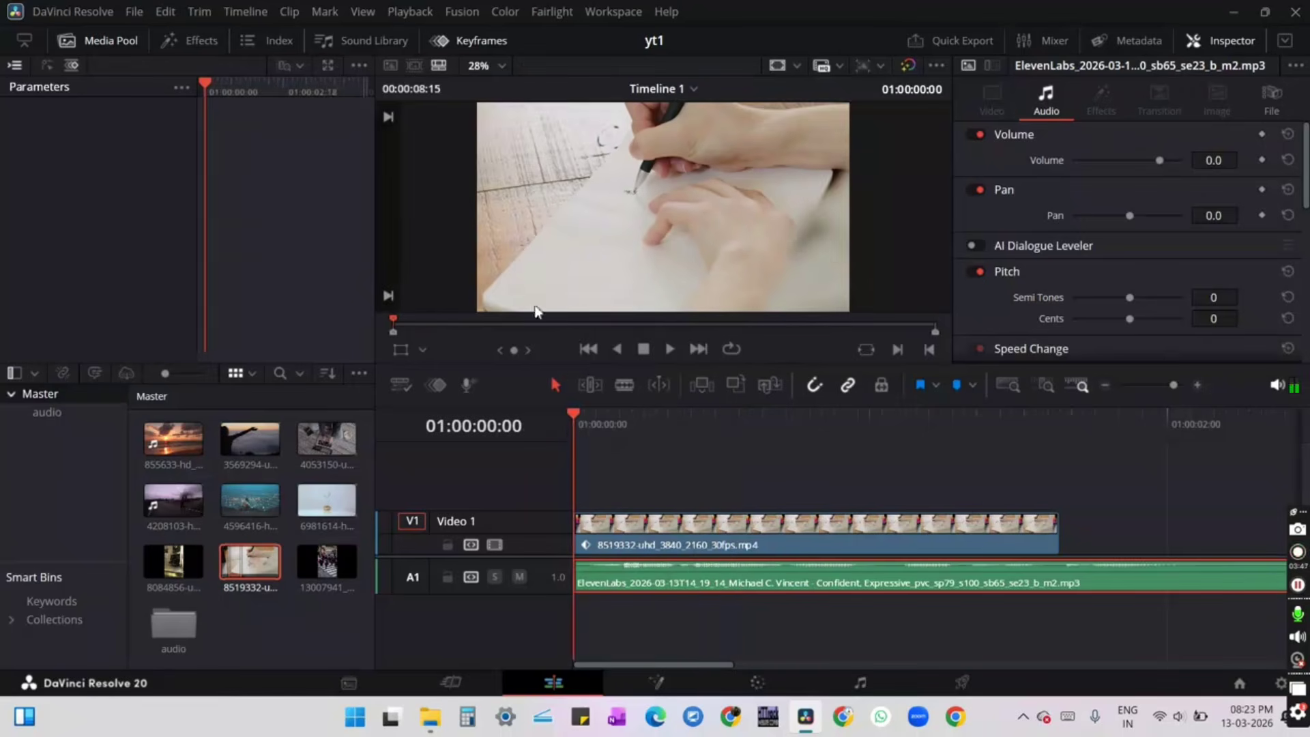
click(210, 42)
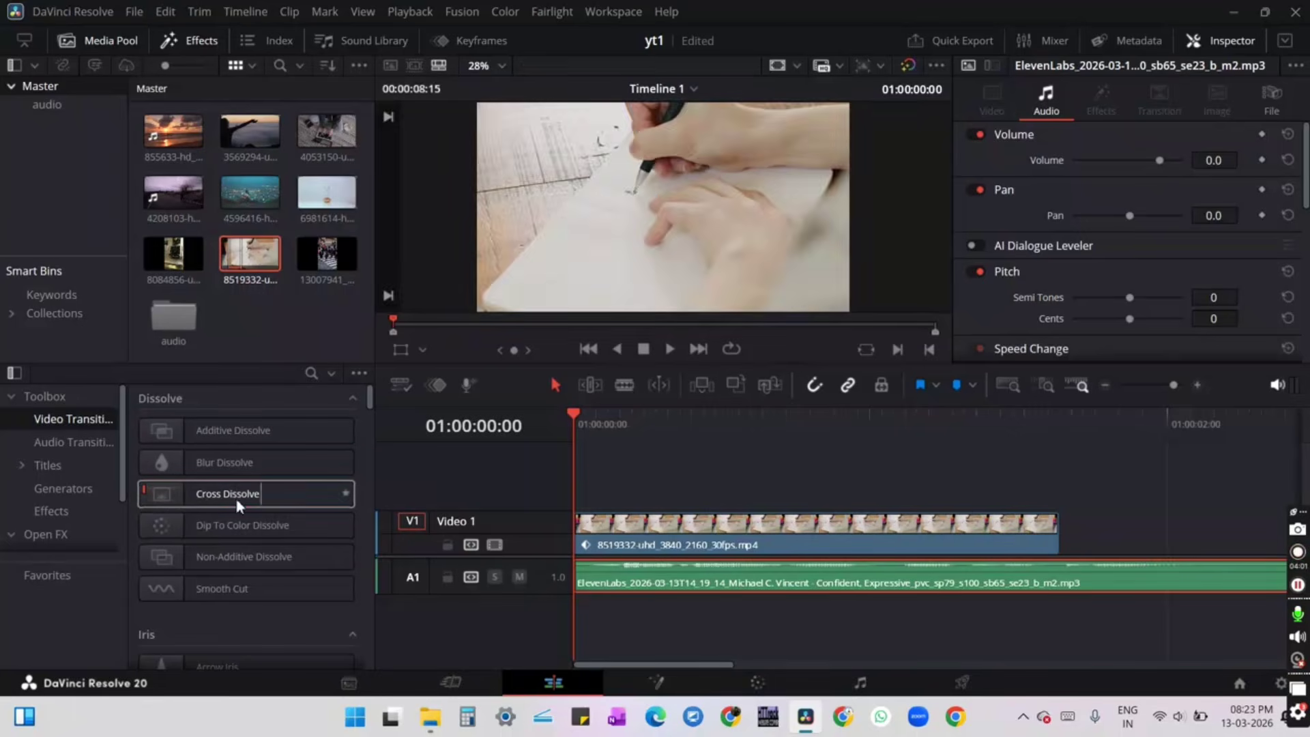
drag(238, 505, 584, 547)
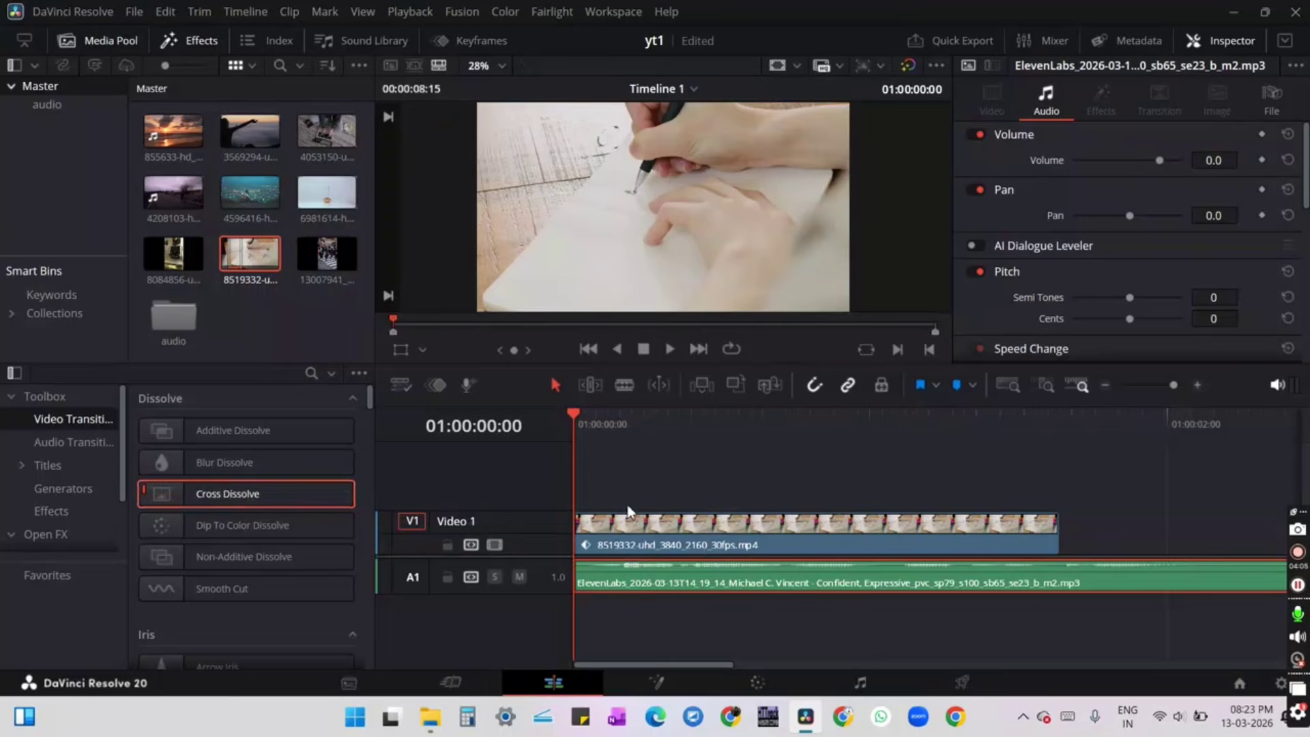
key(space)
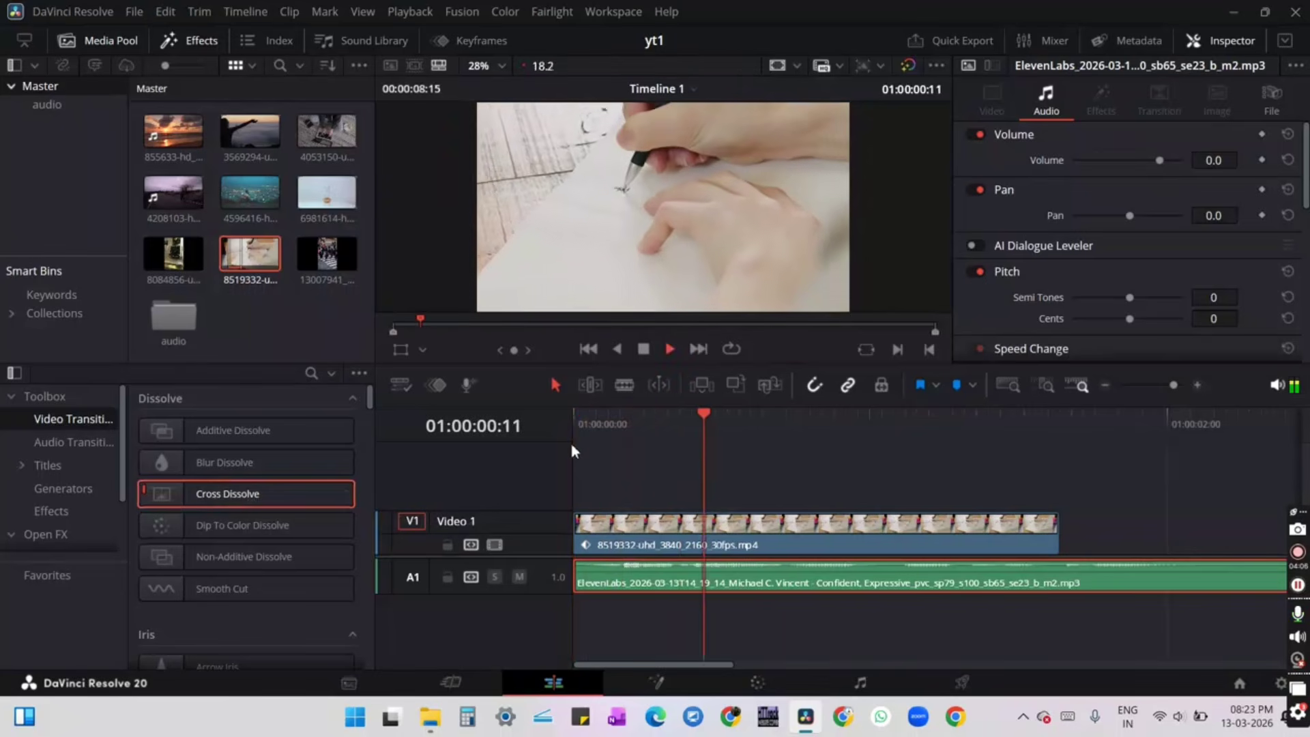
key(space)
drag(183, 497, 609, 530)
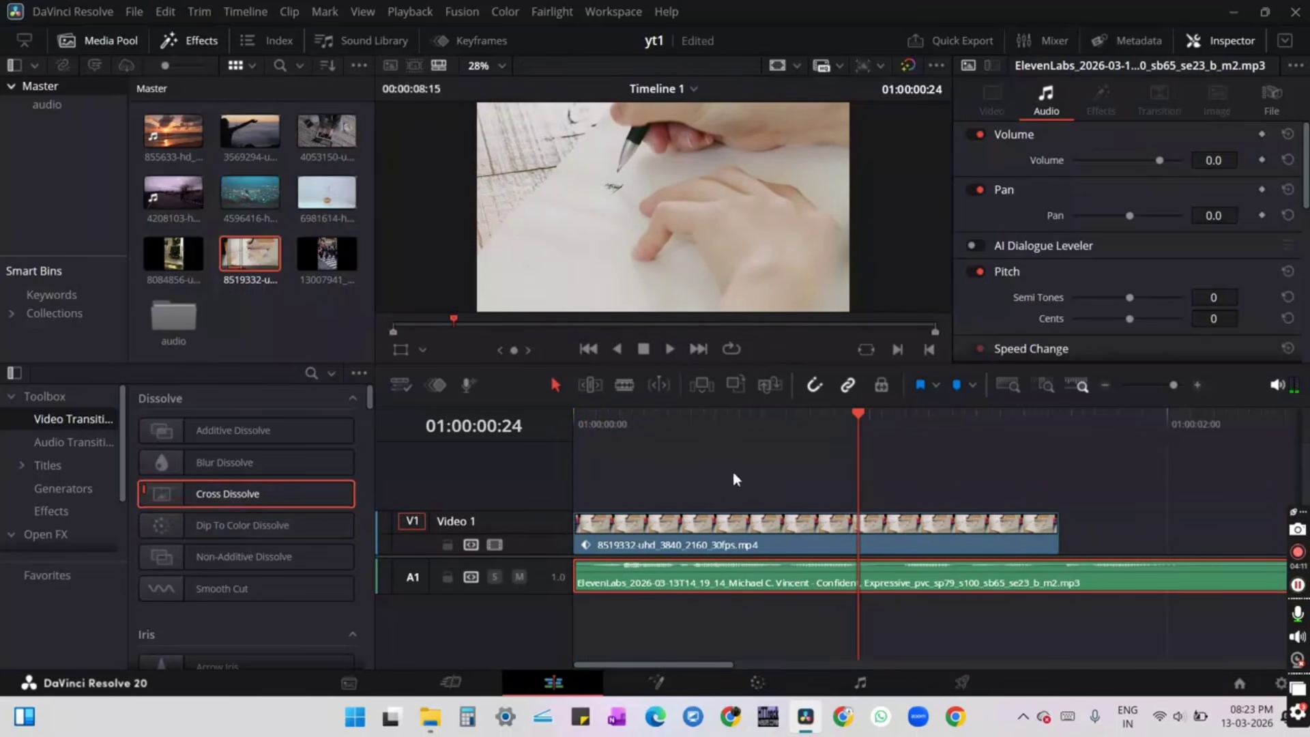
drag(861, 425, 448, 510)
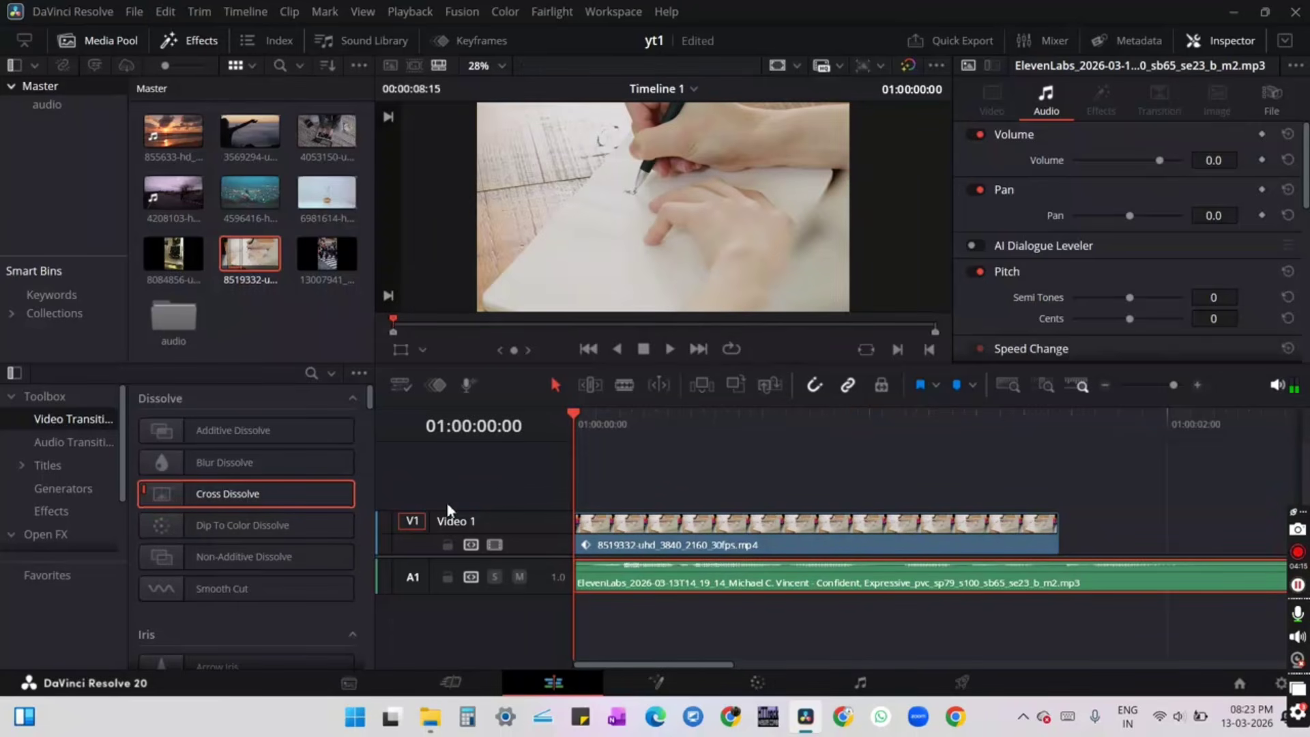
key(space)
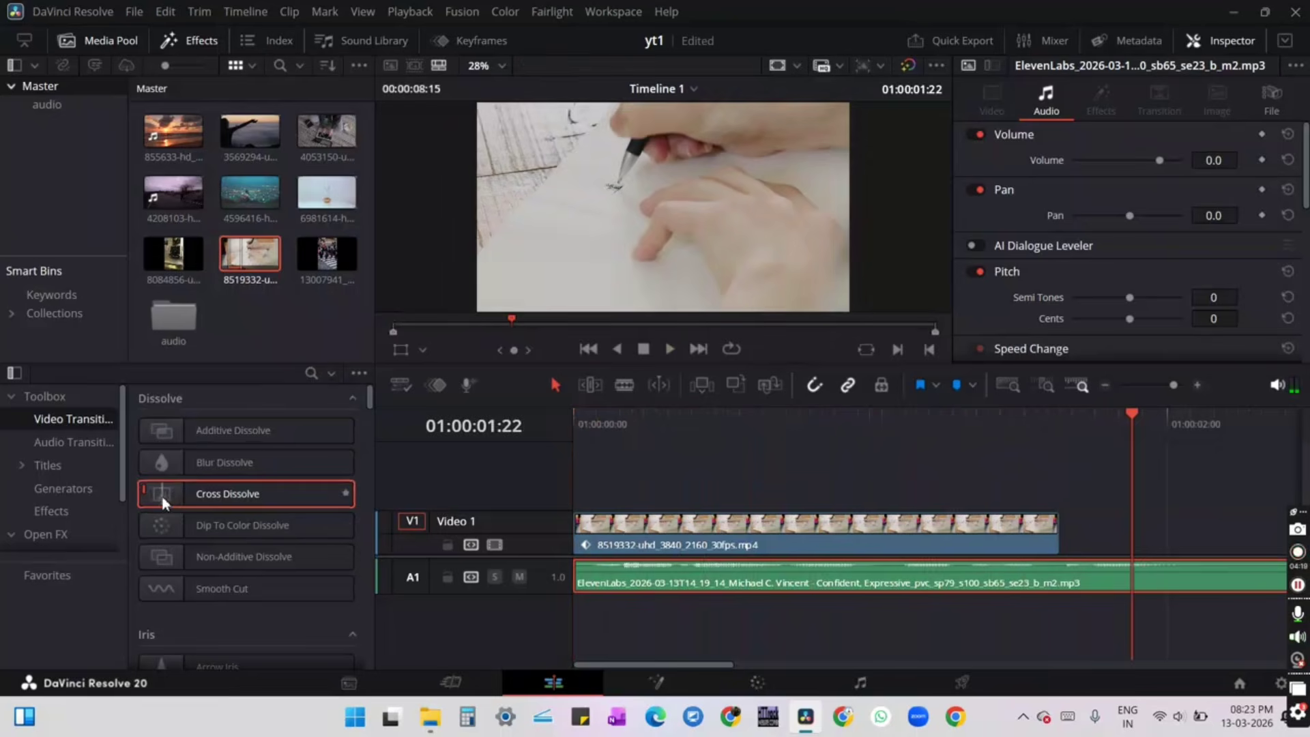
drag(164, 503, 605, 536)
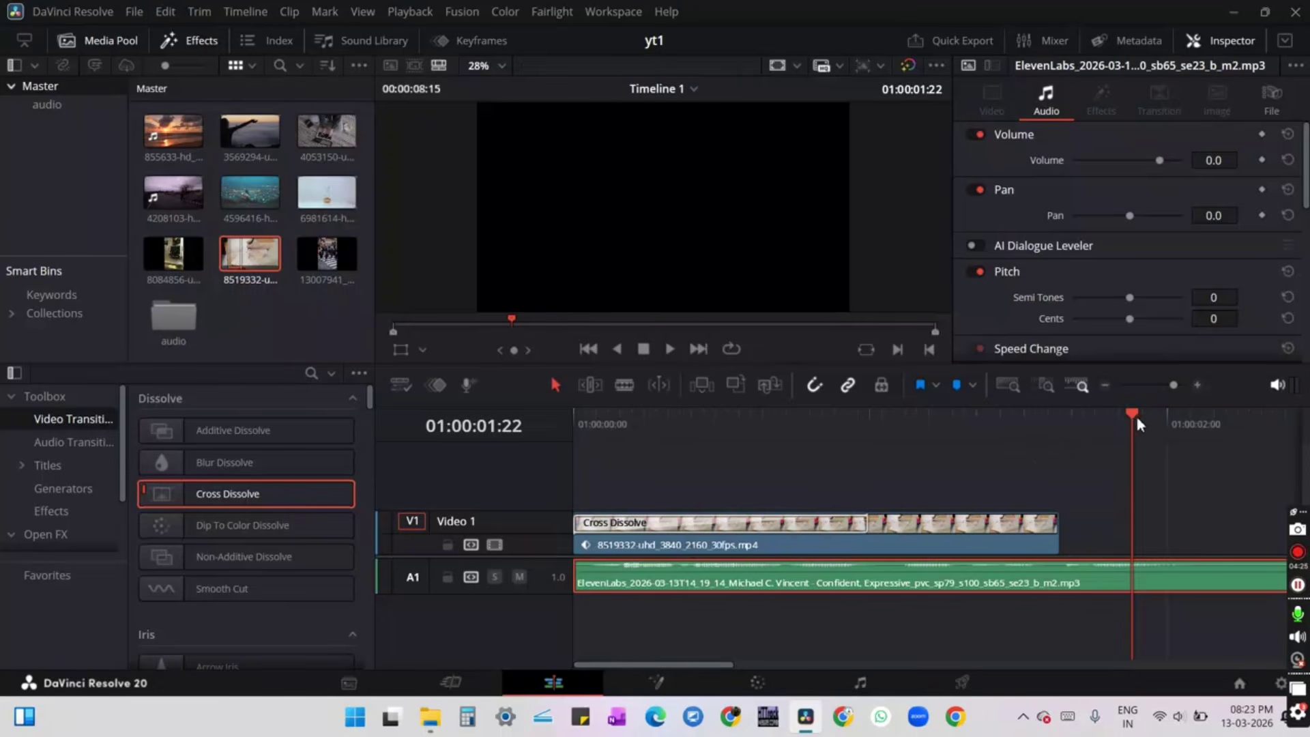
drag(1137, 424, 484, 439)
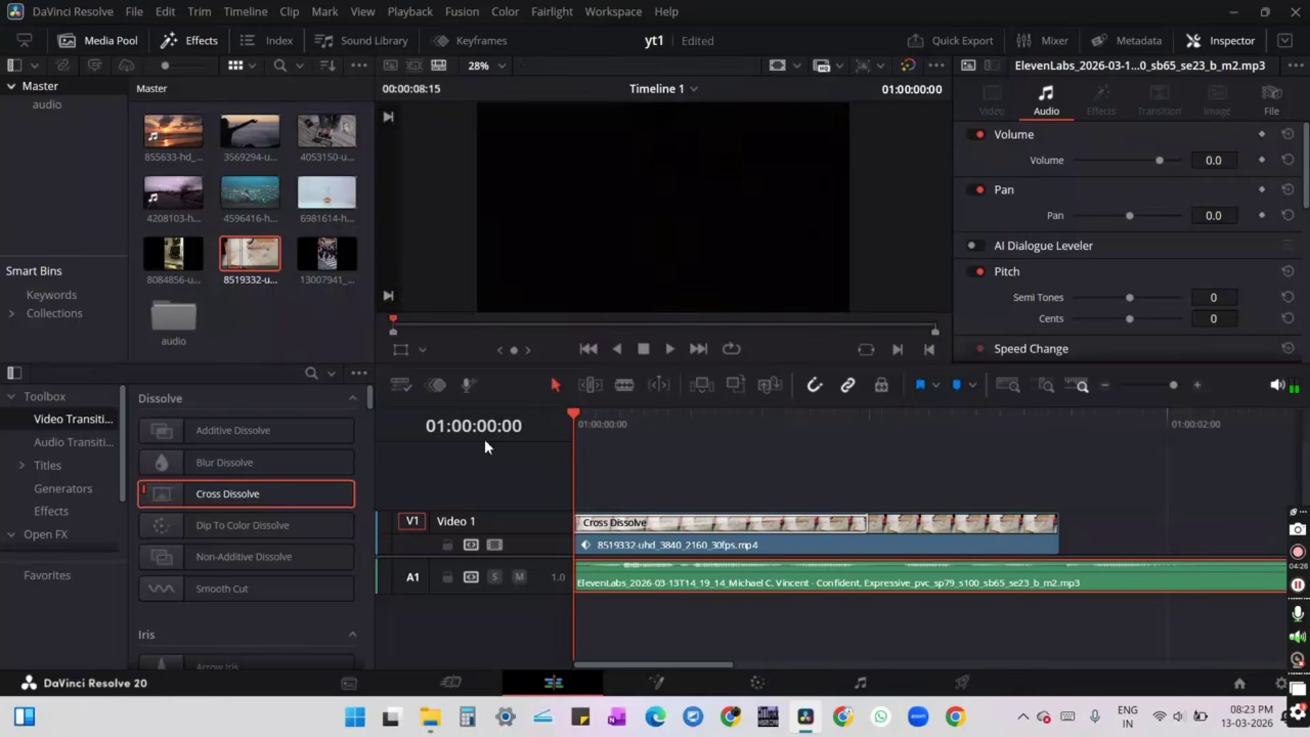
key(space)
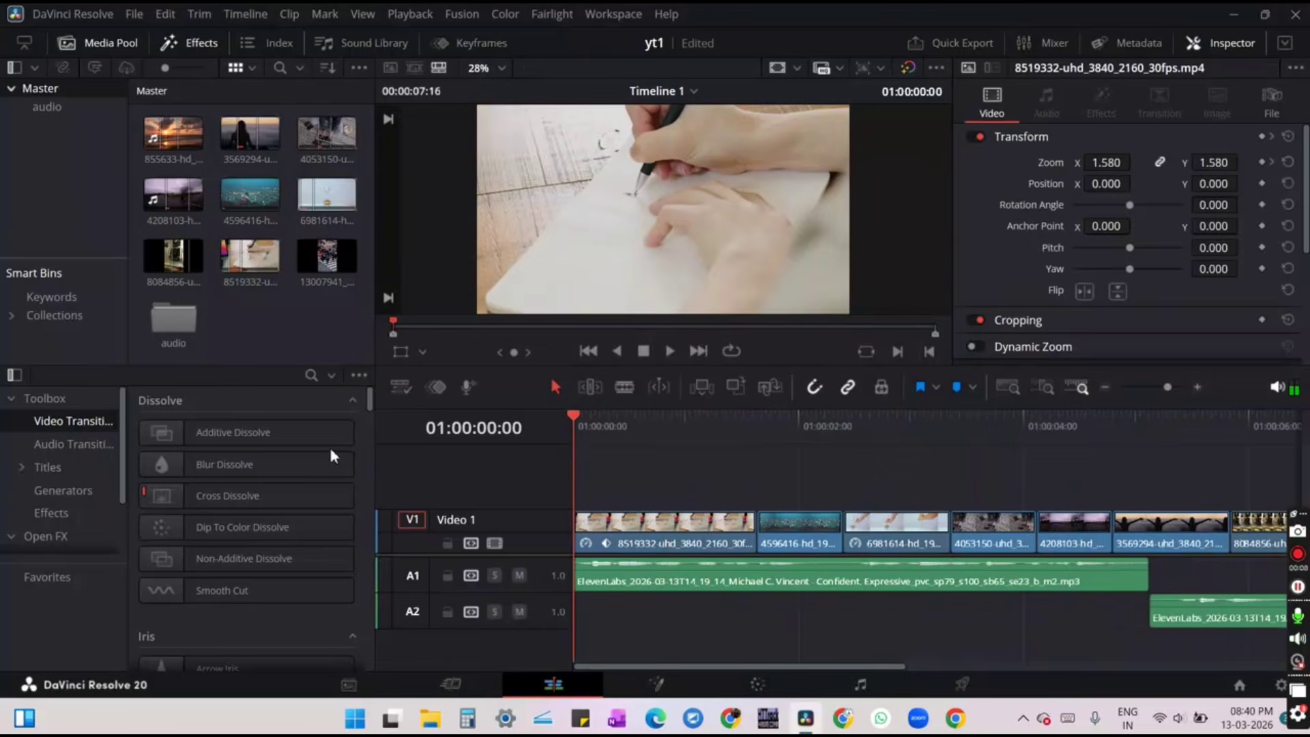
Play the assembled timeline from its start to its end and hide the effects library
key(space)
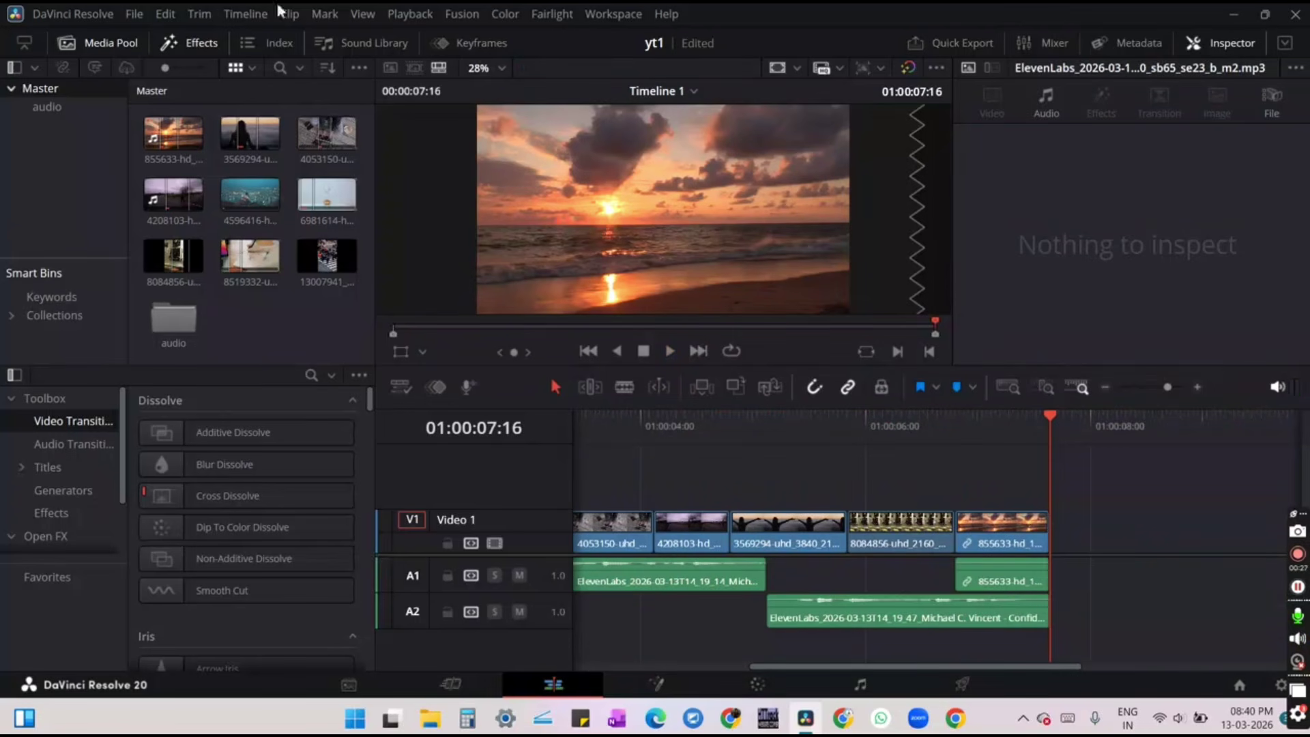
click(179, 42)
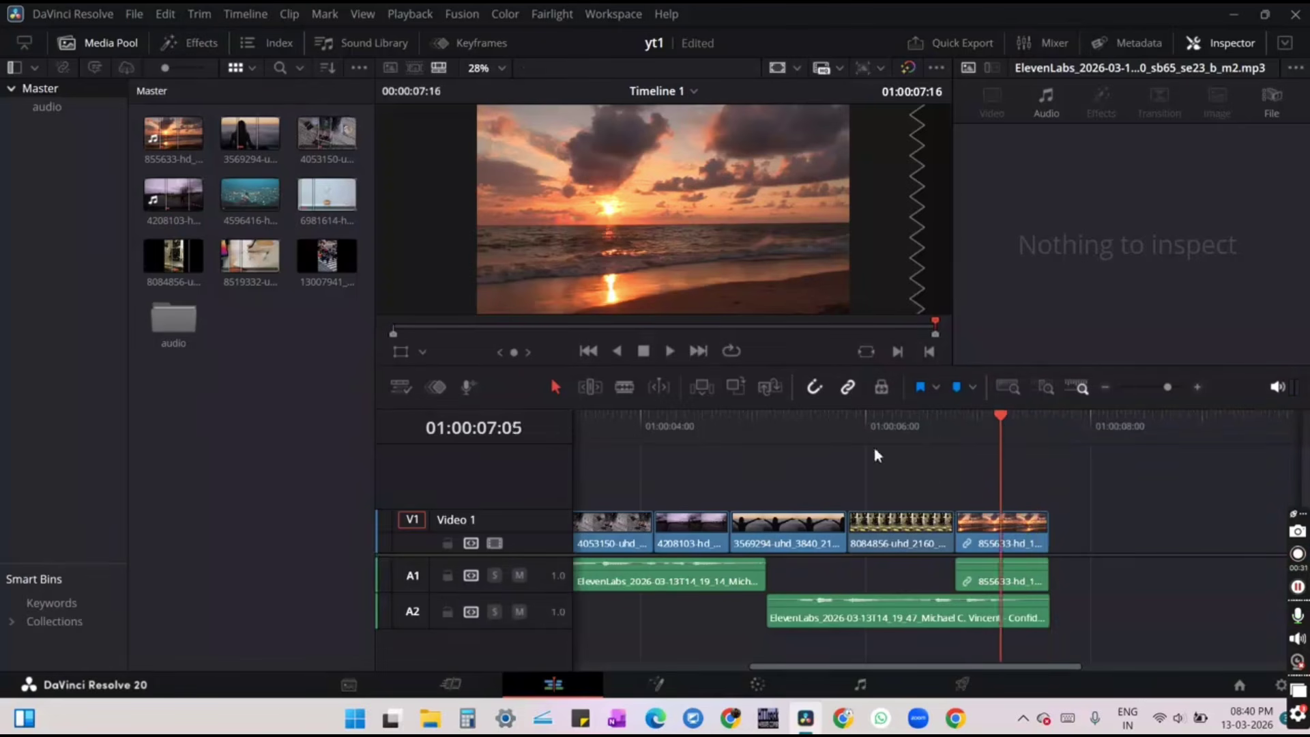
Play the timeline from its start to its end and return the playhead to 01:00:00:00
key(Home)
key(space)
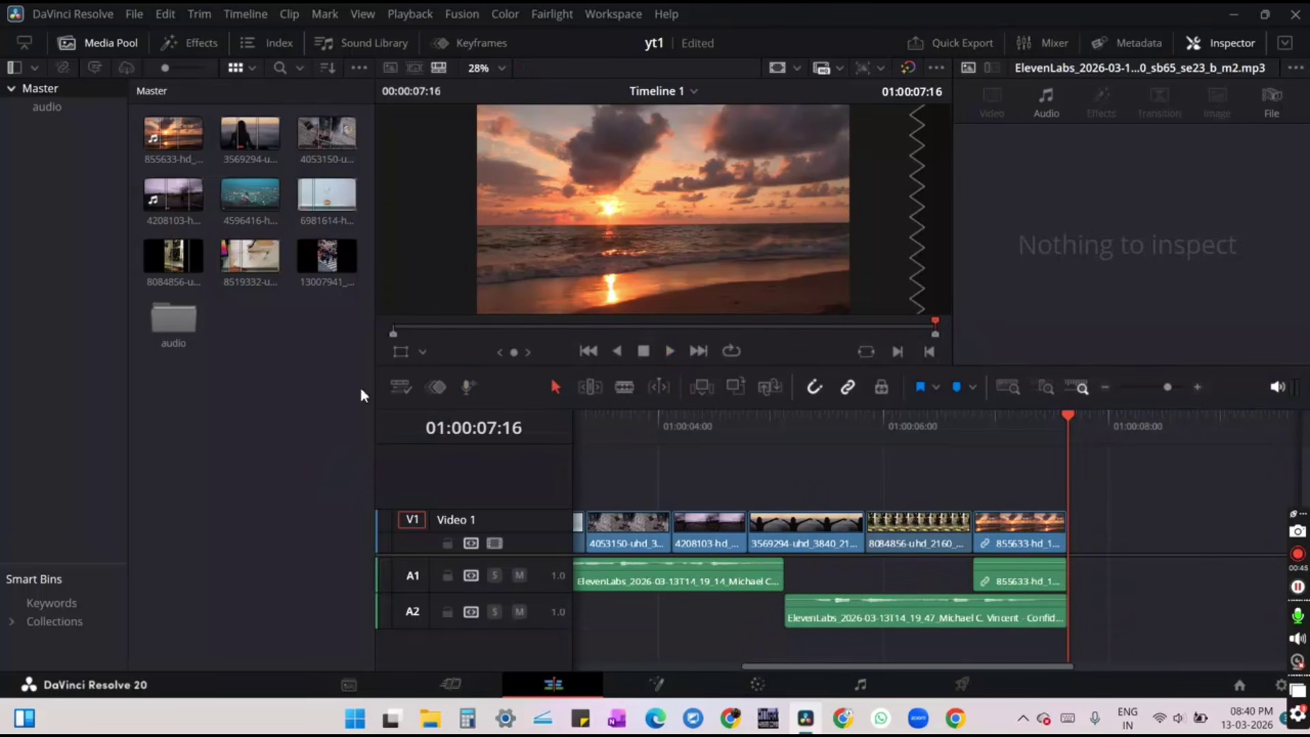
drag(1067, 417, 508, 485)
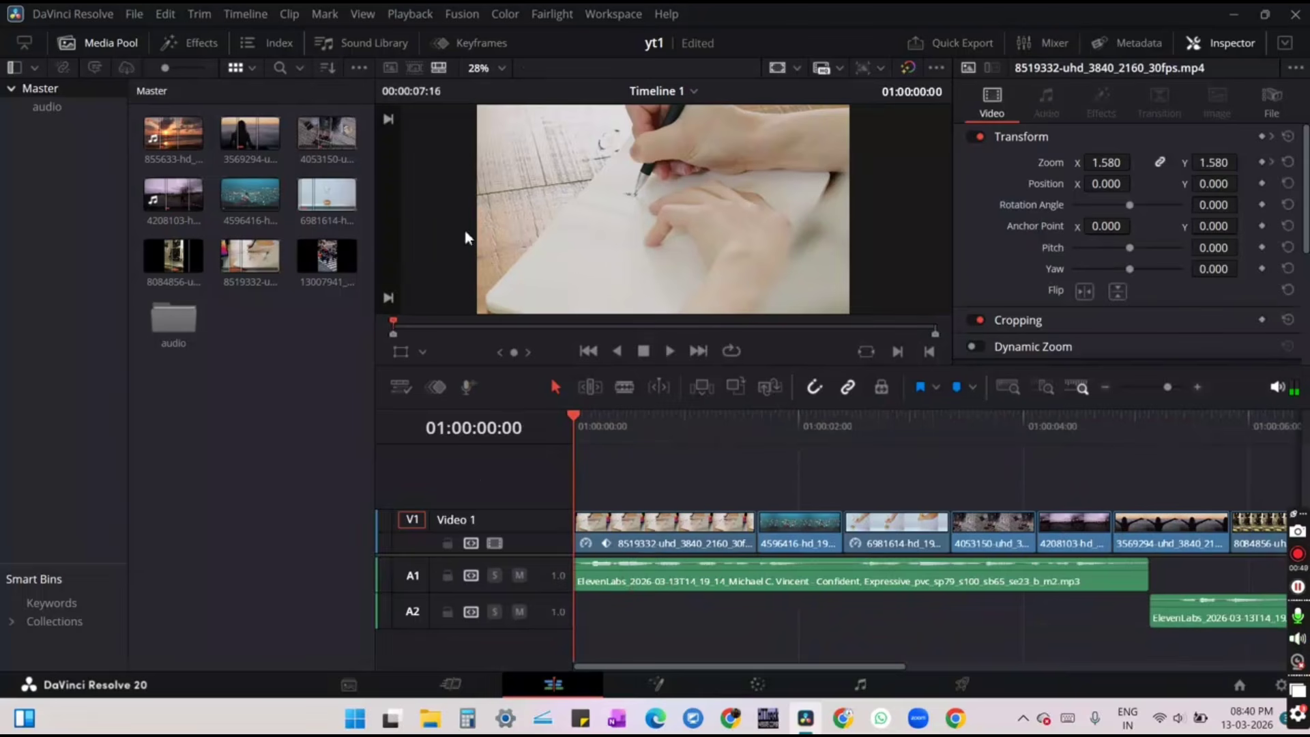
Browse the effects library's Titles and Fusion Titles down to Fade On, previewing several of the title styles
click(213, 43)
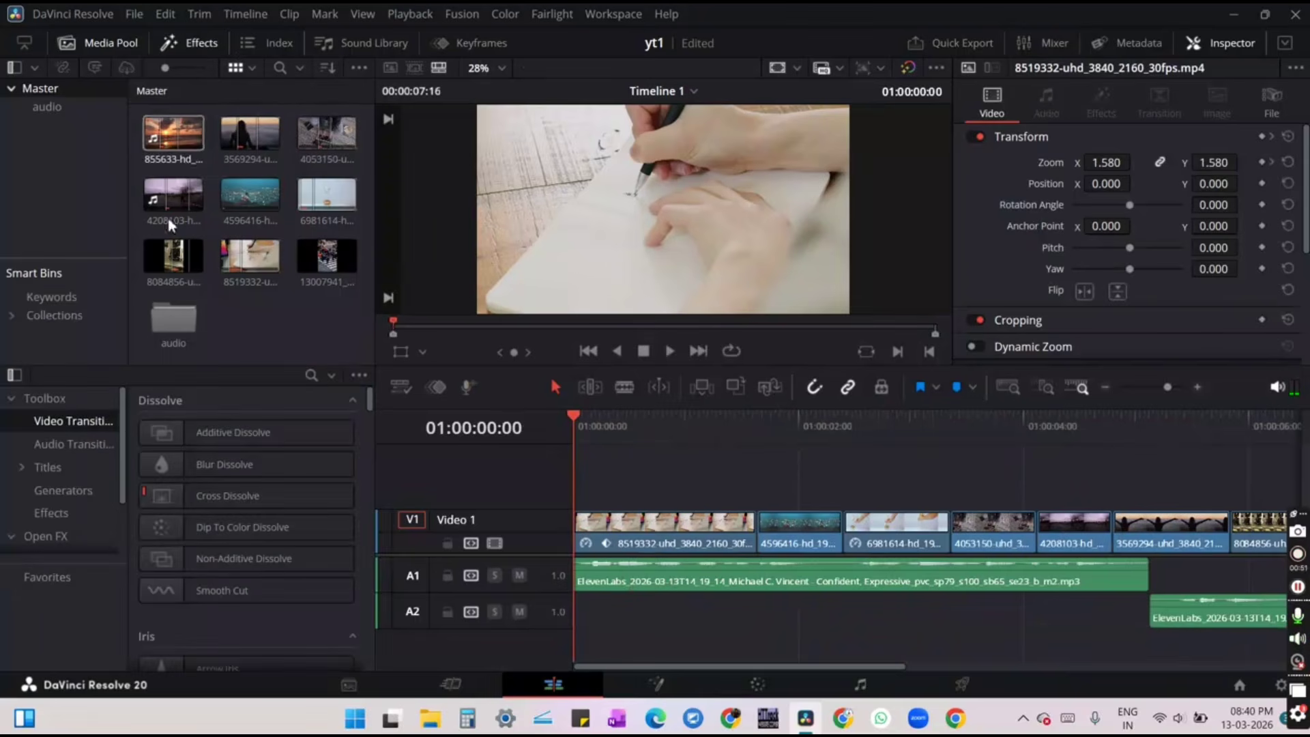
click(48, 467)
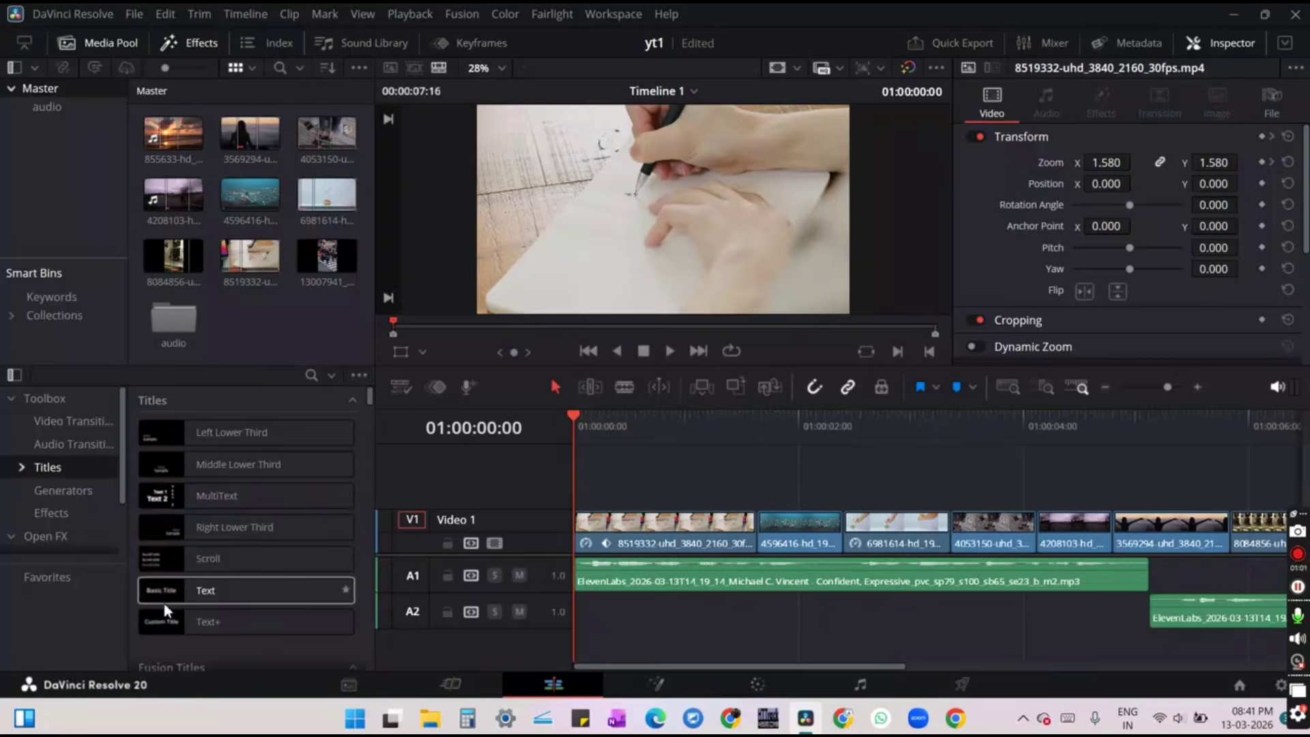
scroll(174, 537, down, 3)
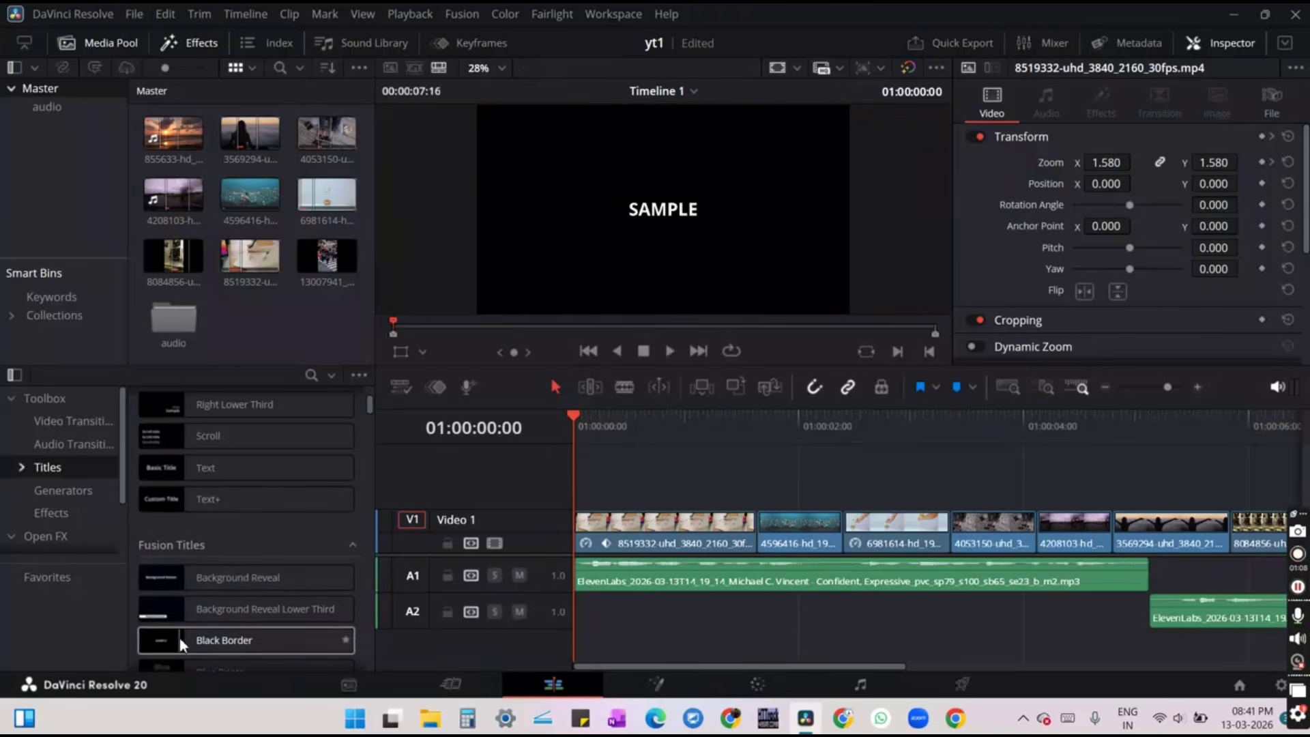
scroll(179, 637, down, 1)
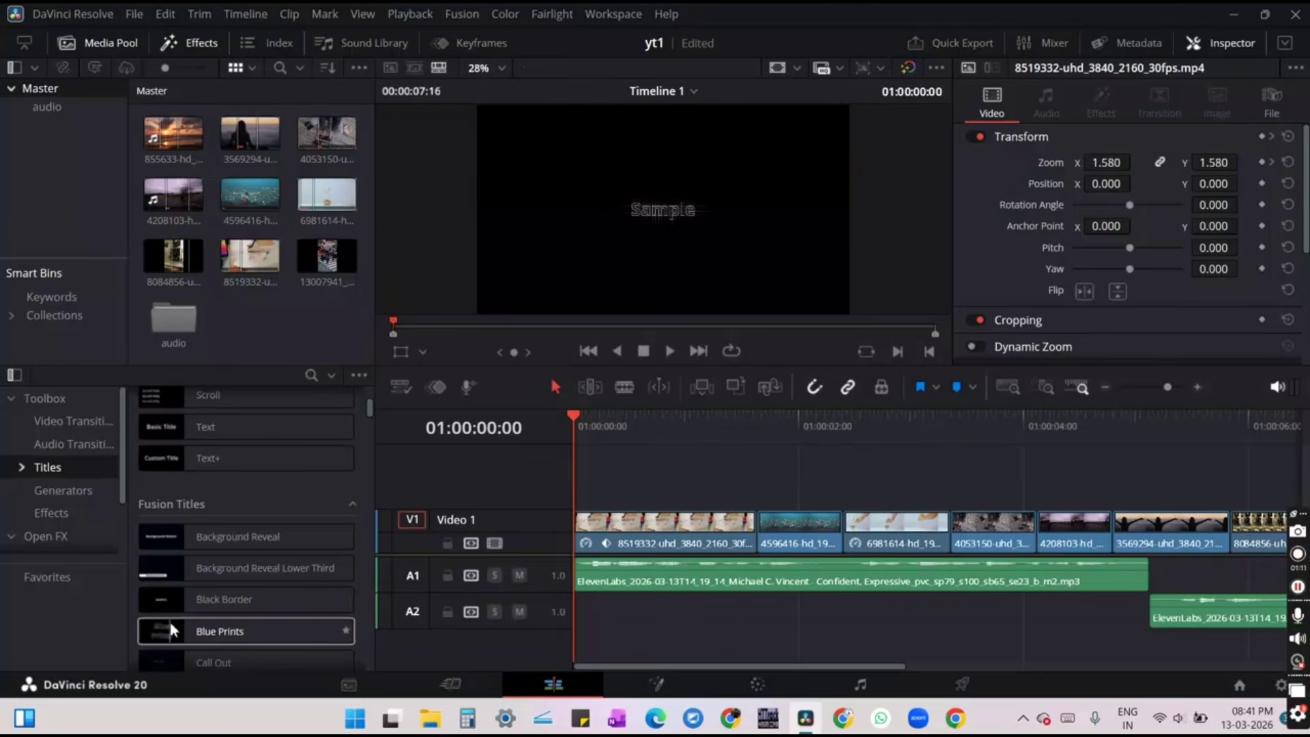
scroll(172, 631, down, 2)
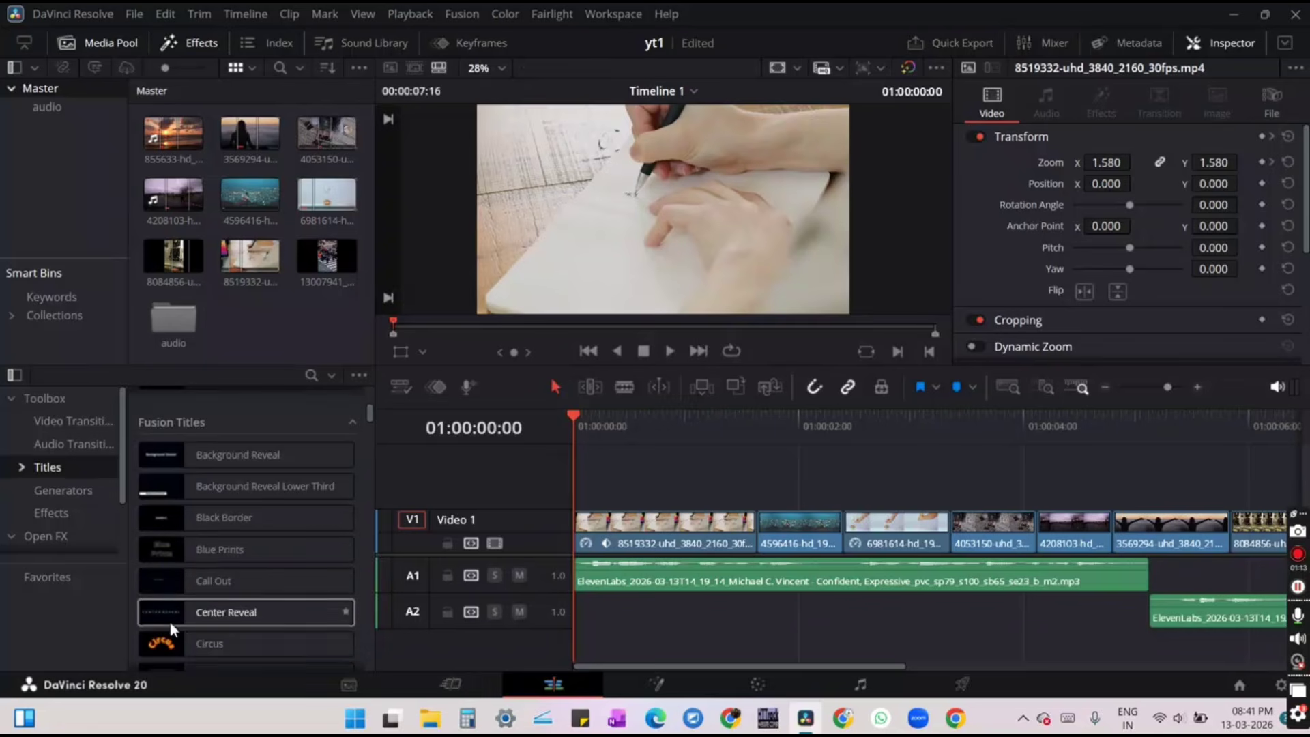
scroll(172, 640, down, 1)
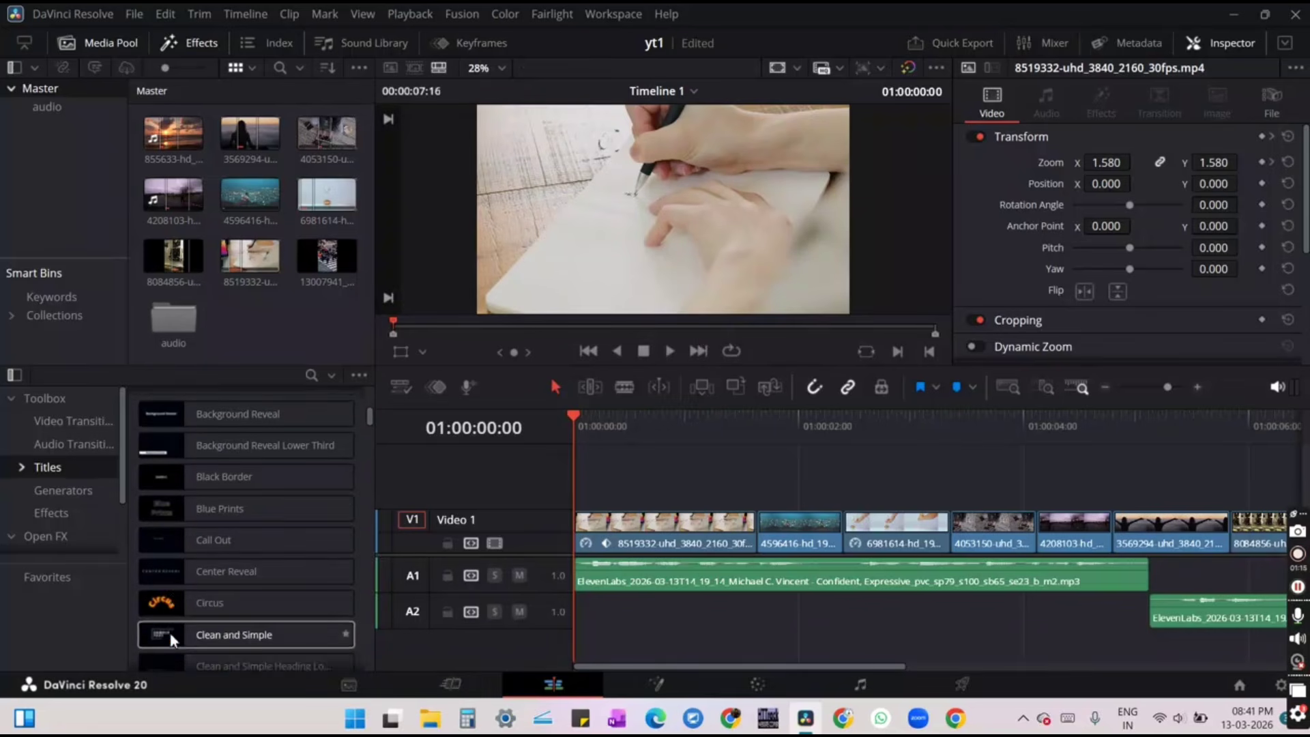
scroll(172, 640, down, 1)
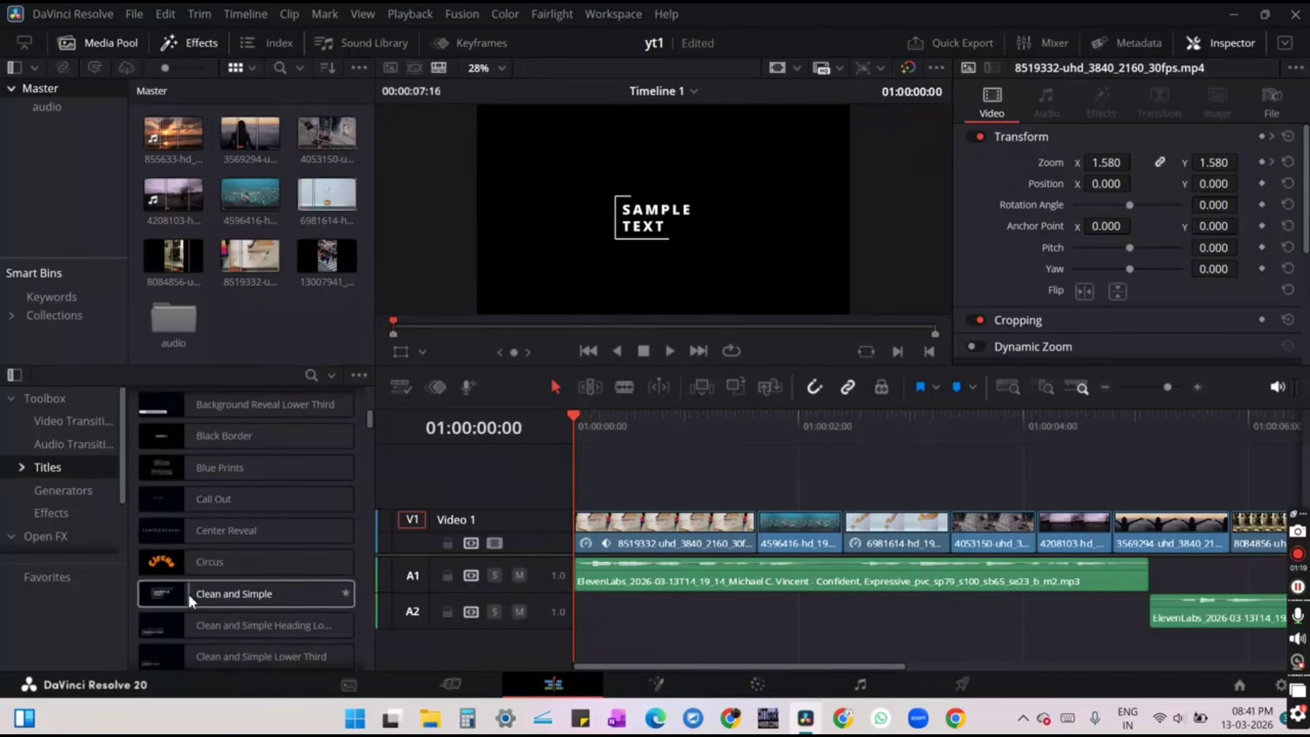
scroll(189, 595, down, 4)
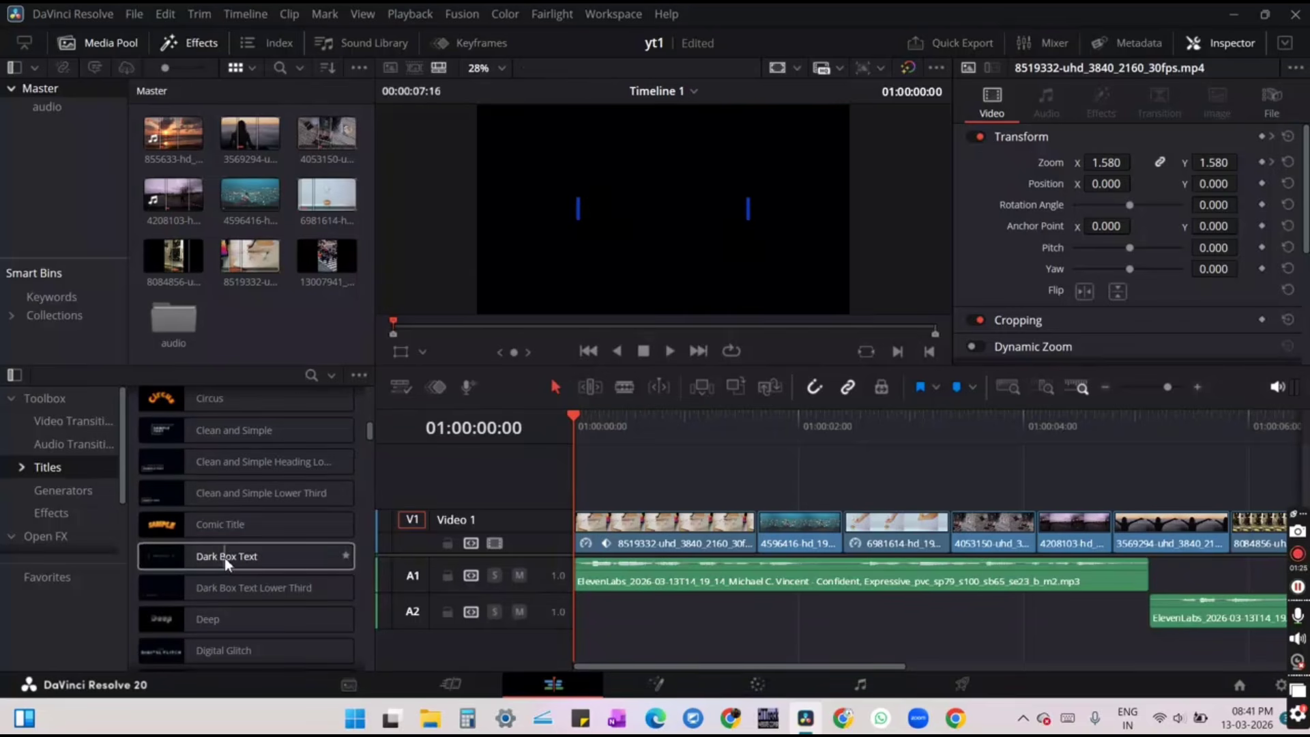
scroll(224, 558, down, 2)
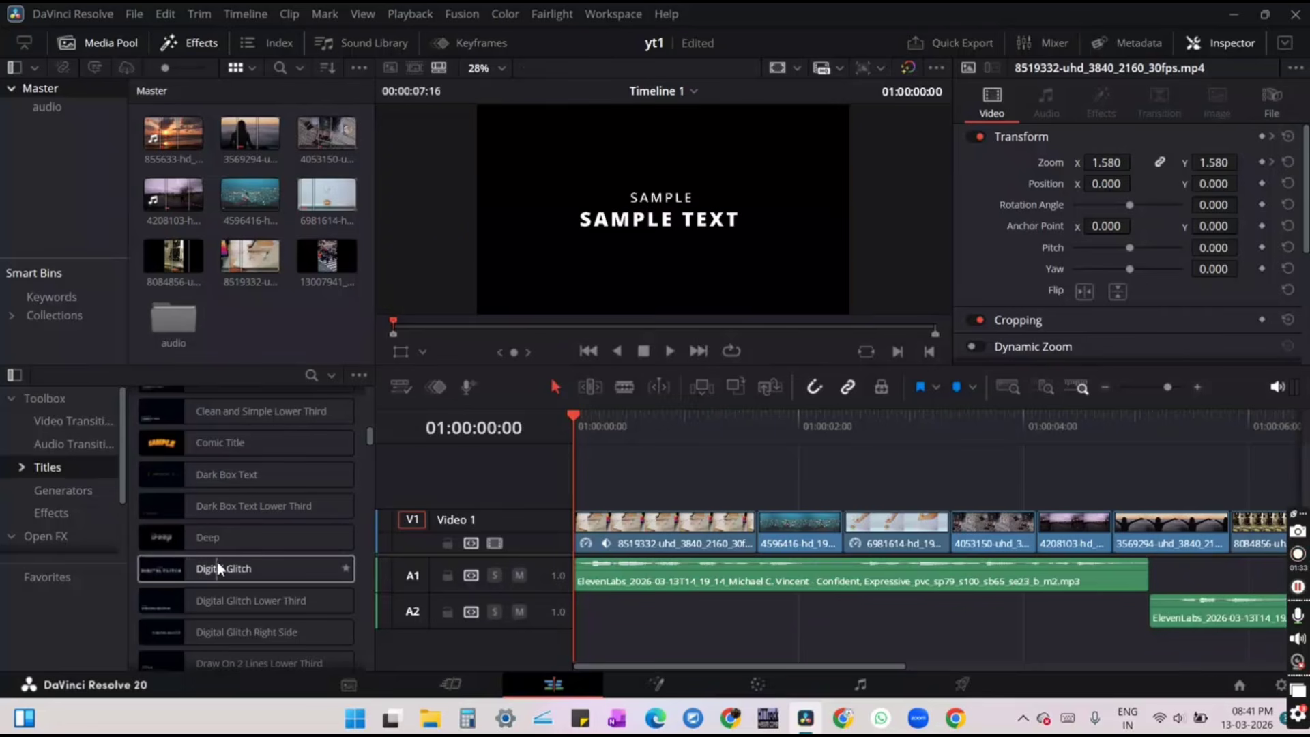
scroll(216, 563, down, 2)
scroll(218, 568, down, 2)
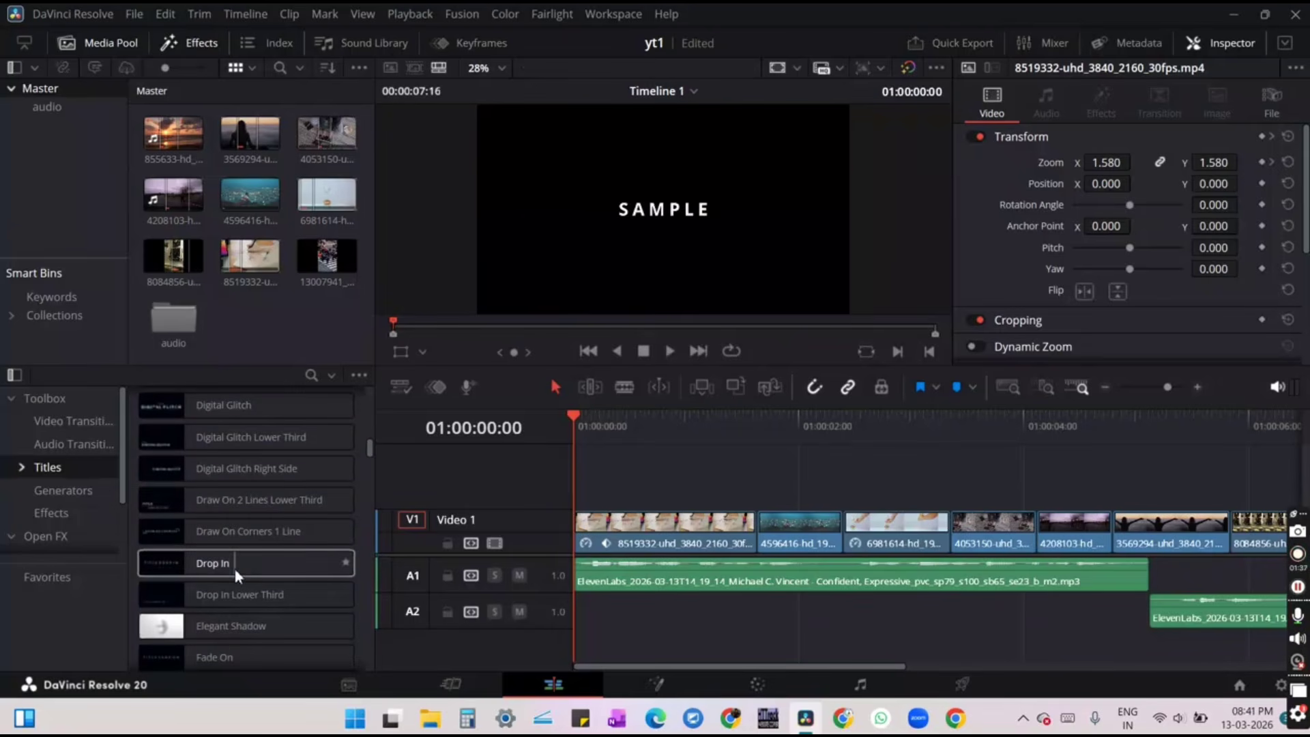
scroll(234, 569, down, 1)
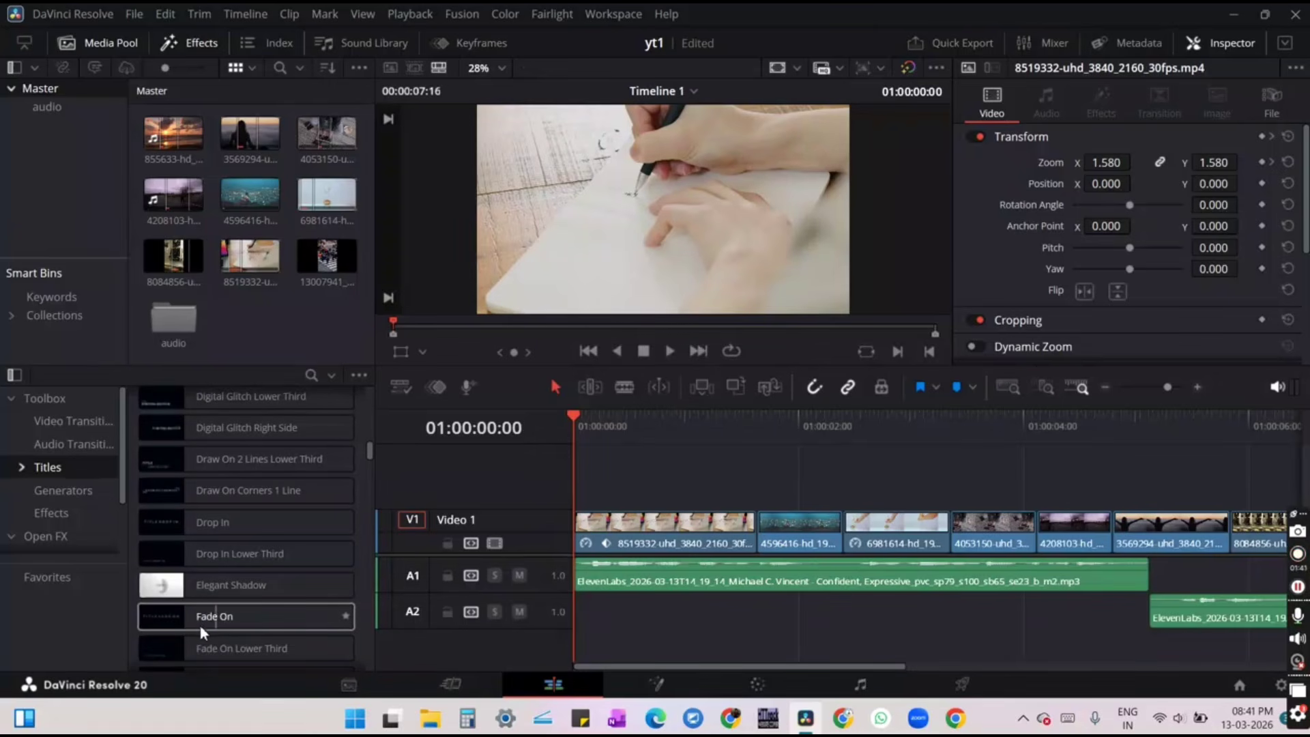
scroll(214, 620, down, 1)
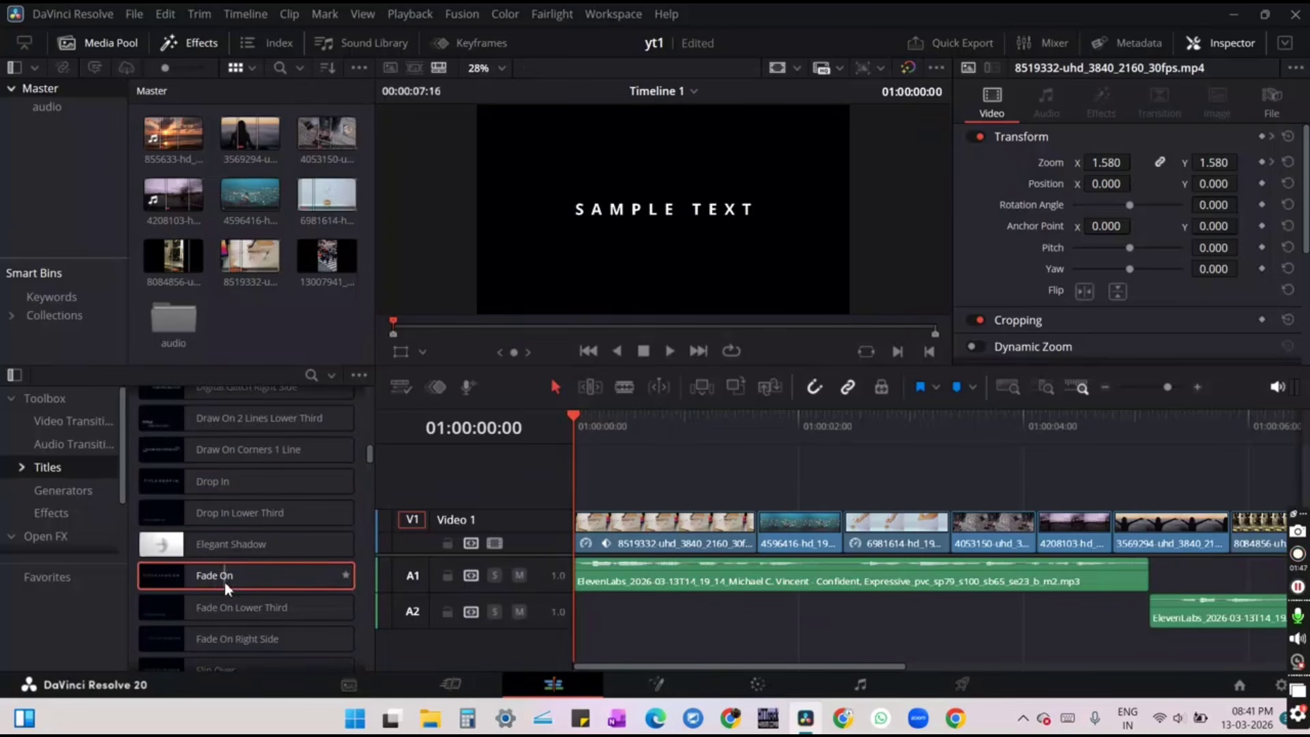
Place the Fade On title on a new track above V1 from the timeline start, extend it just past the last clip and preview it
drag(225, 584, 459, 492)
drag(634, 490, 971, 498)
drag(546, 453, 557, 497)
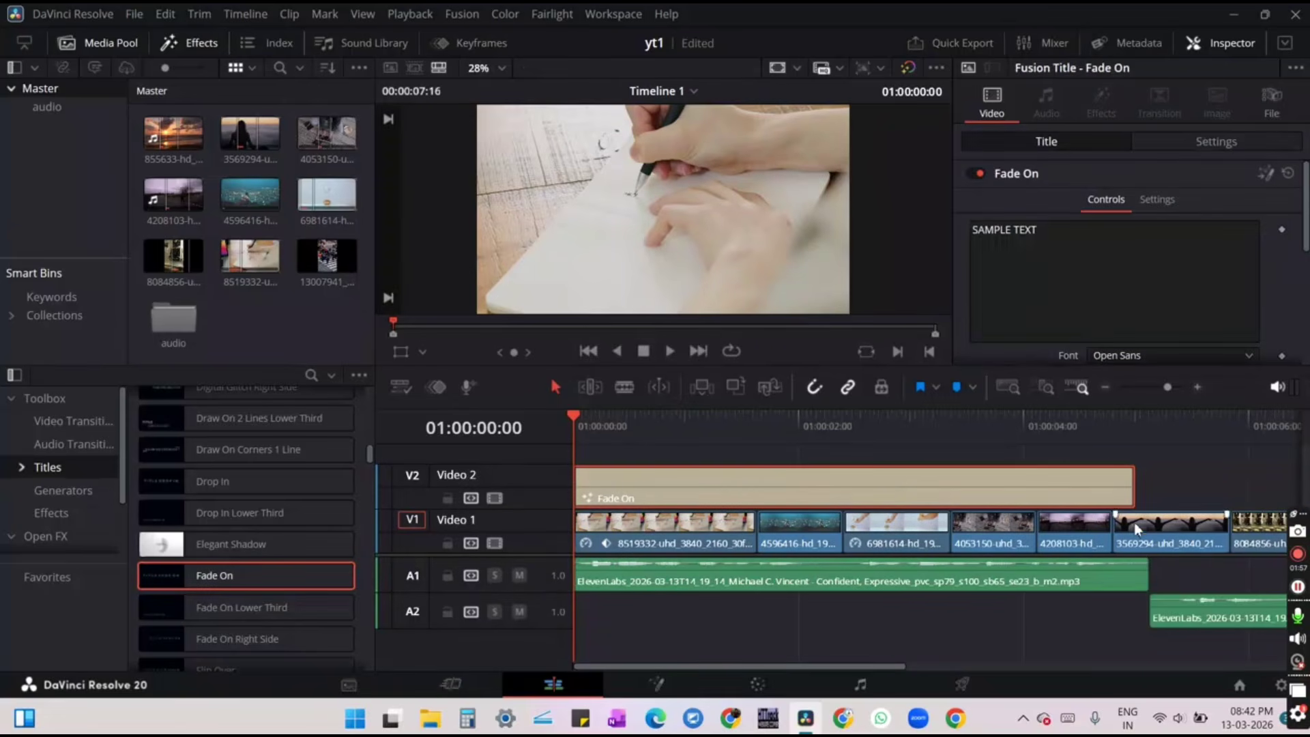
drag(1135, 488, 1043, 546)
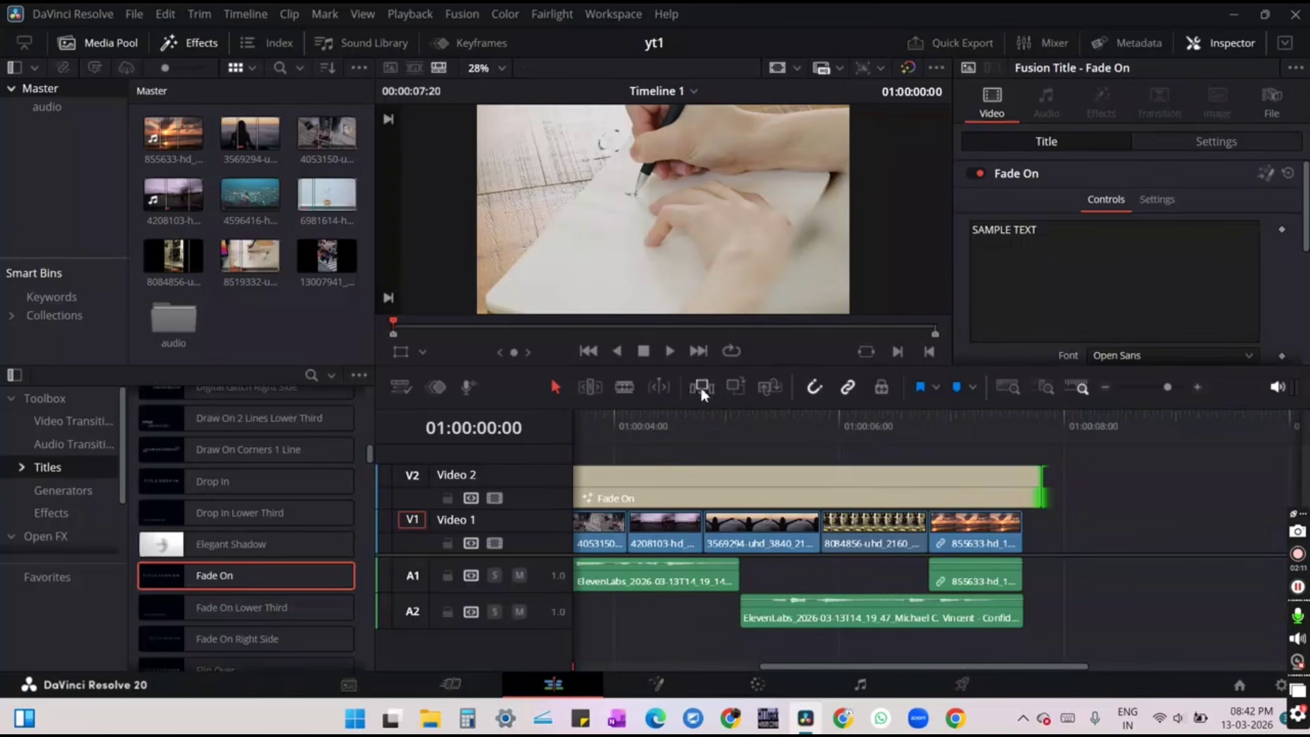
click(722, 421)
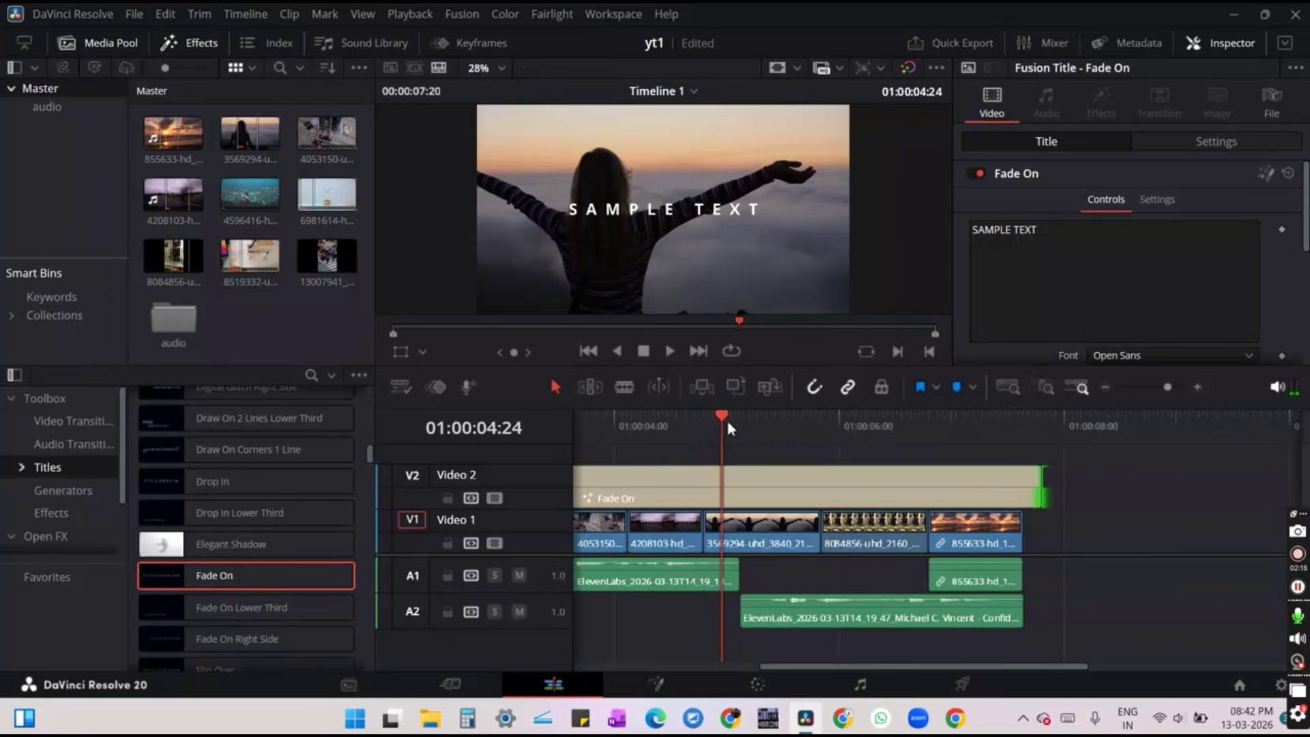
drag(723, 421, 469, 432)
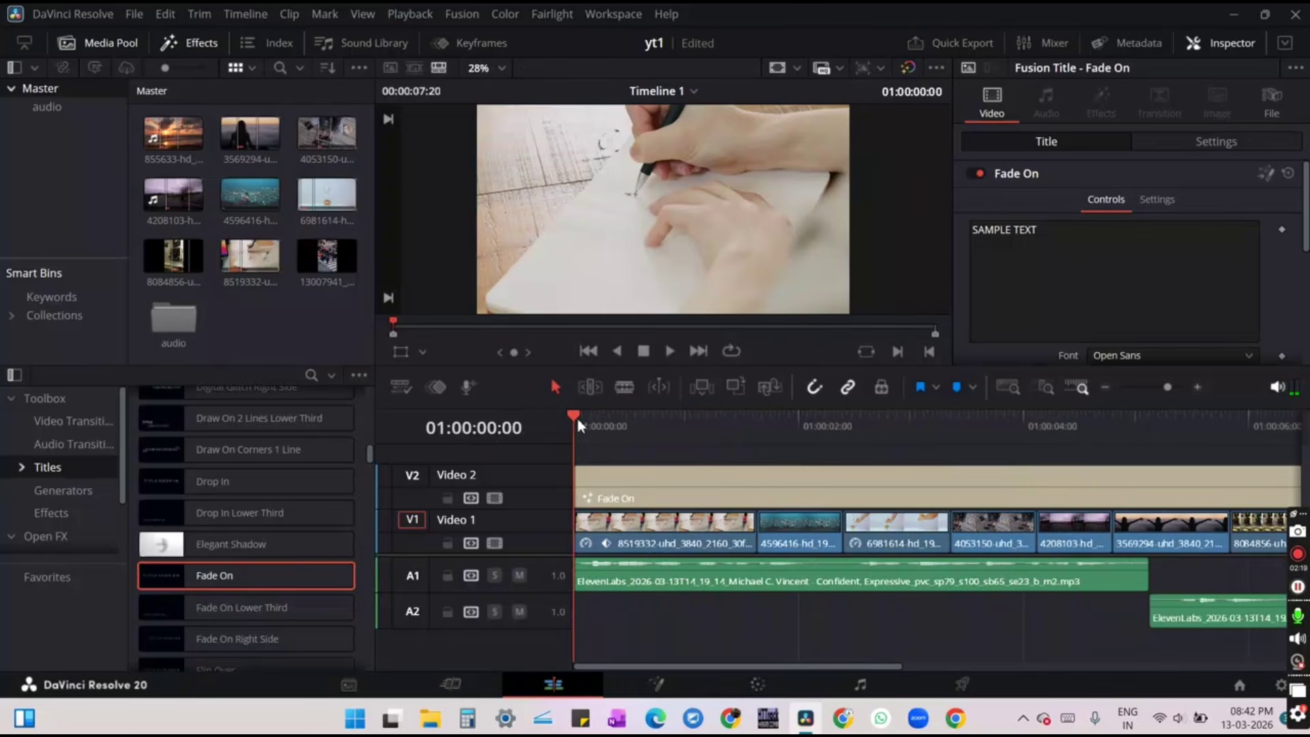
Replace the title's sample text with "sometimes life breaks your plan so you can restart with stronger one"
drag(587, 412, 572, 458)
click(1076, 234)
key(BackSpace)
key(BackSpace)
key(BackSpace)
key(BackSpace)
key(BackSpace)
key(BackSpace)
key(BackSpace)
key(BackSpace)
key(BackSpace)
key(BackSpace)
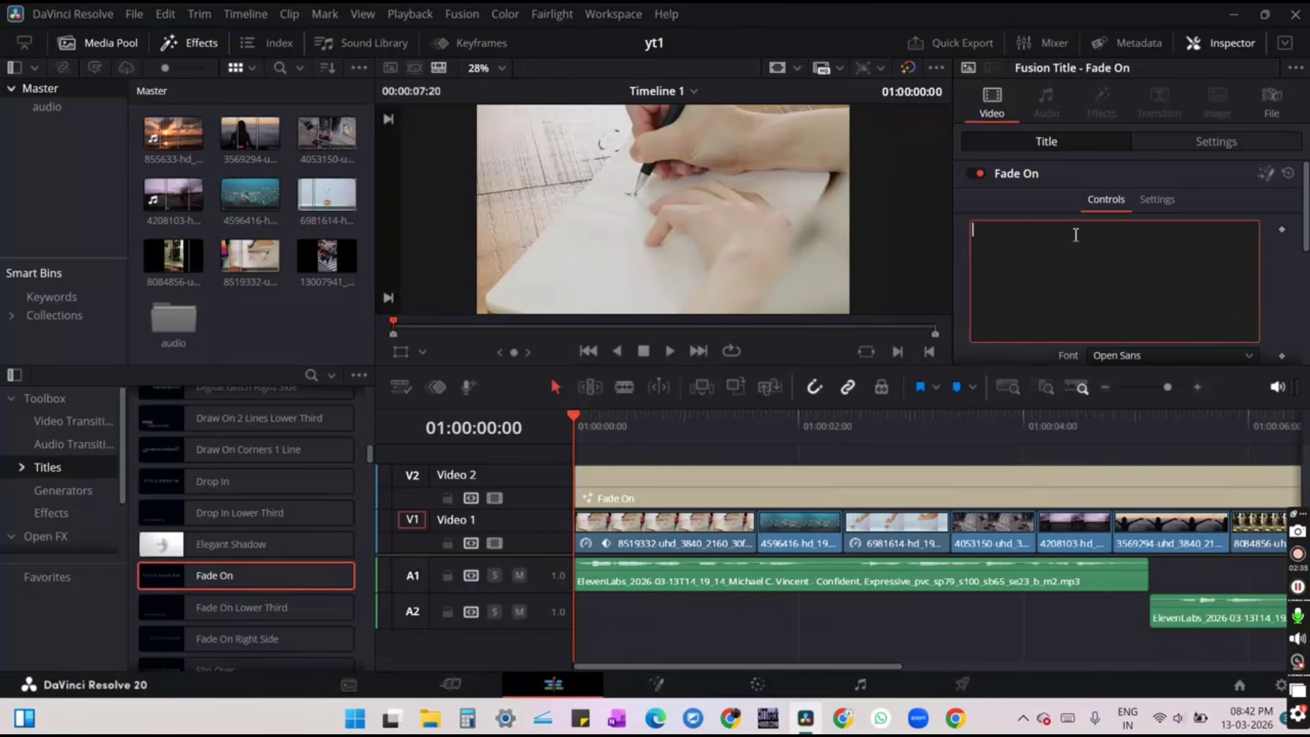
text(sometimes)
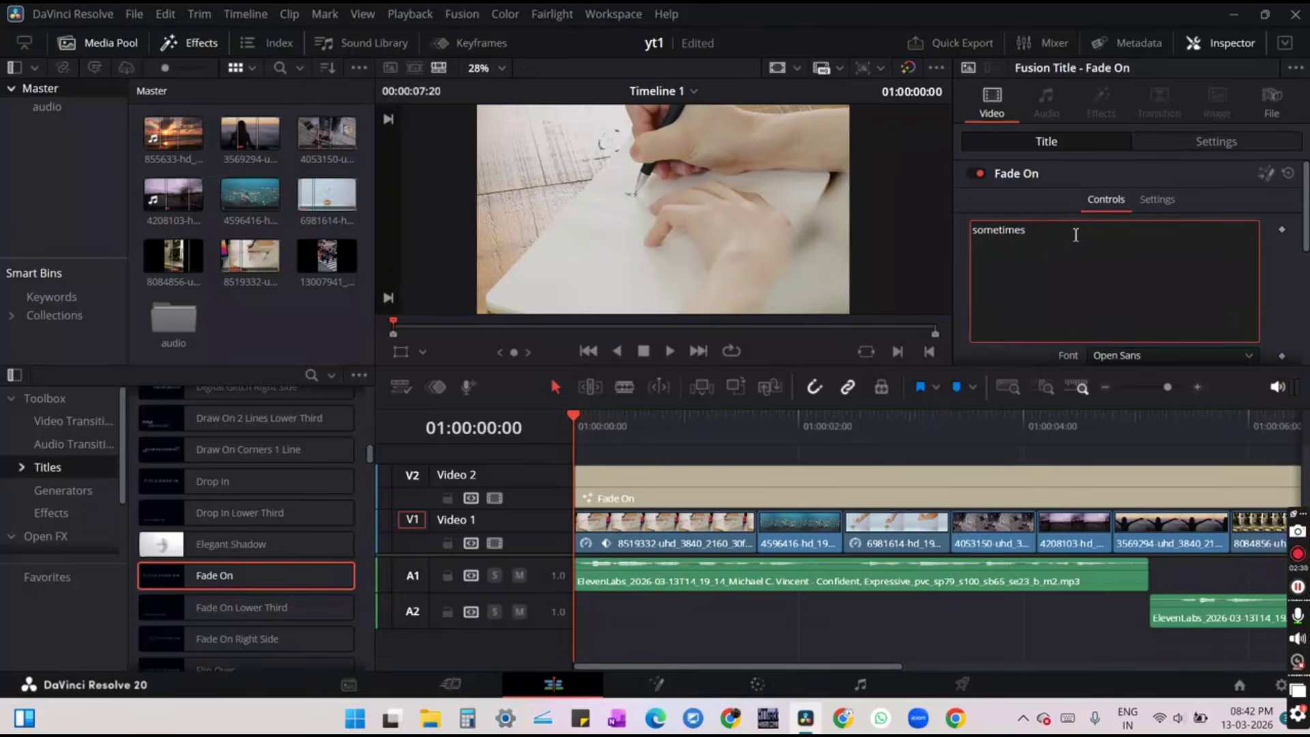
text( life breaks your plan)
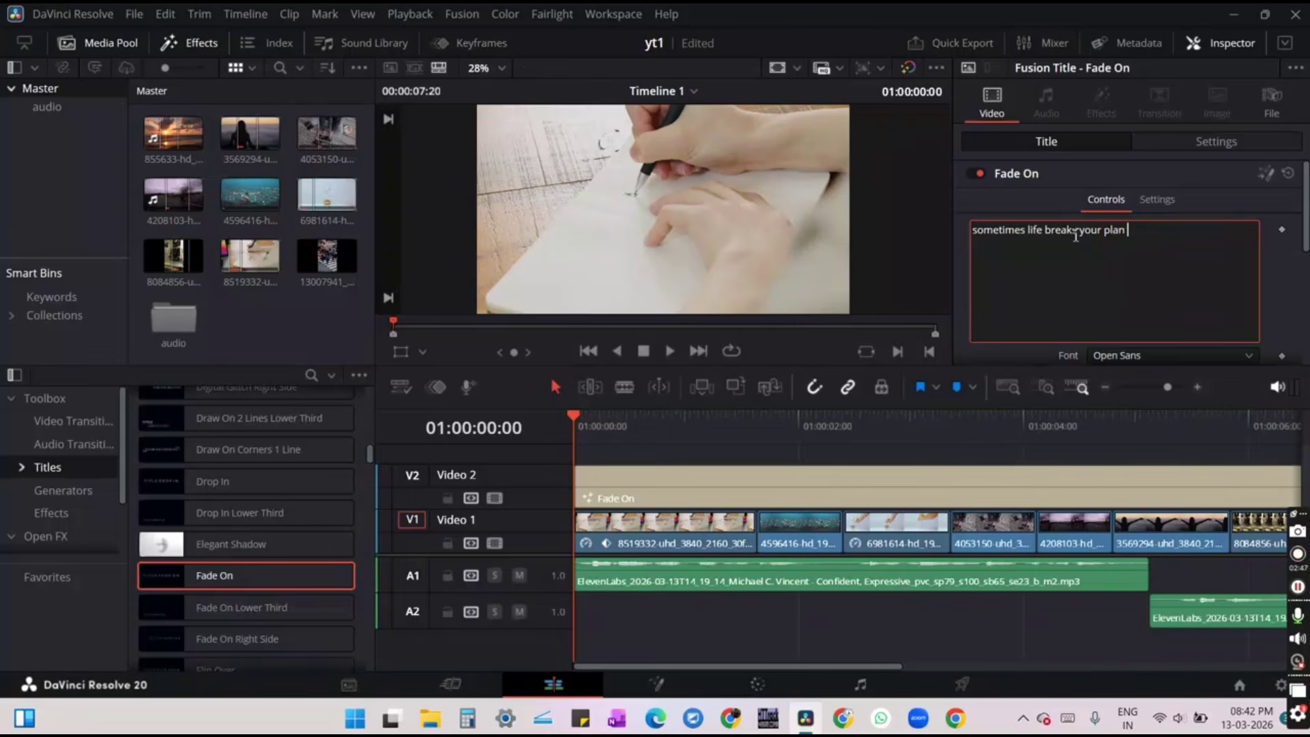
text( so you can restart with sr)
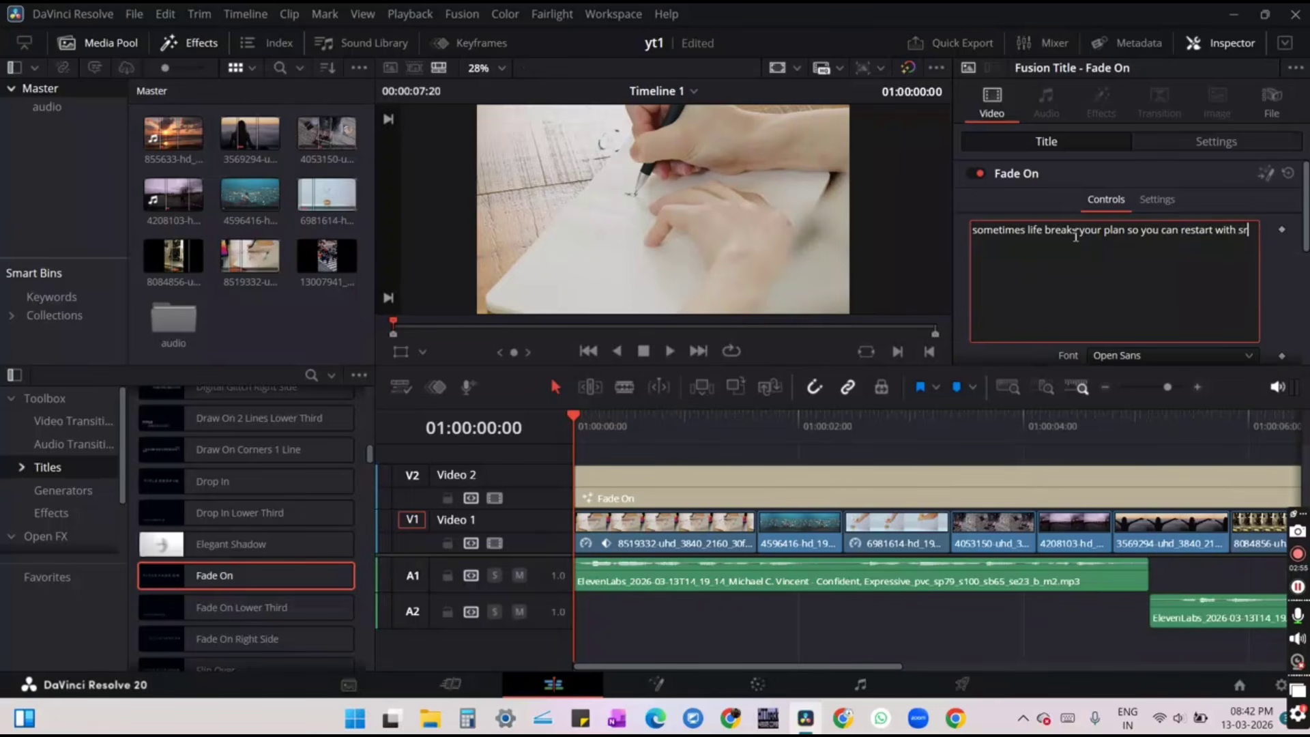
key(BackSpace)
text(tronger one)
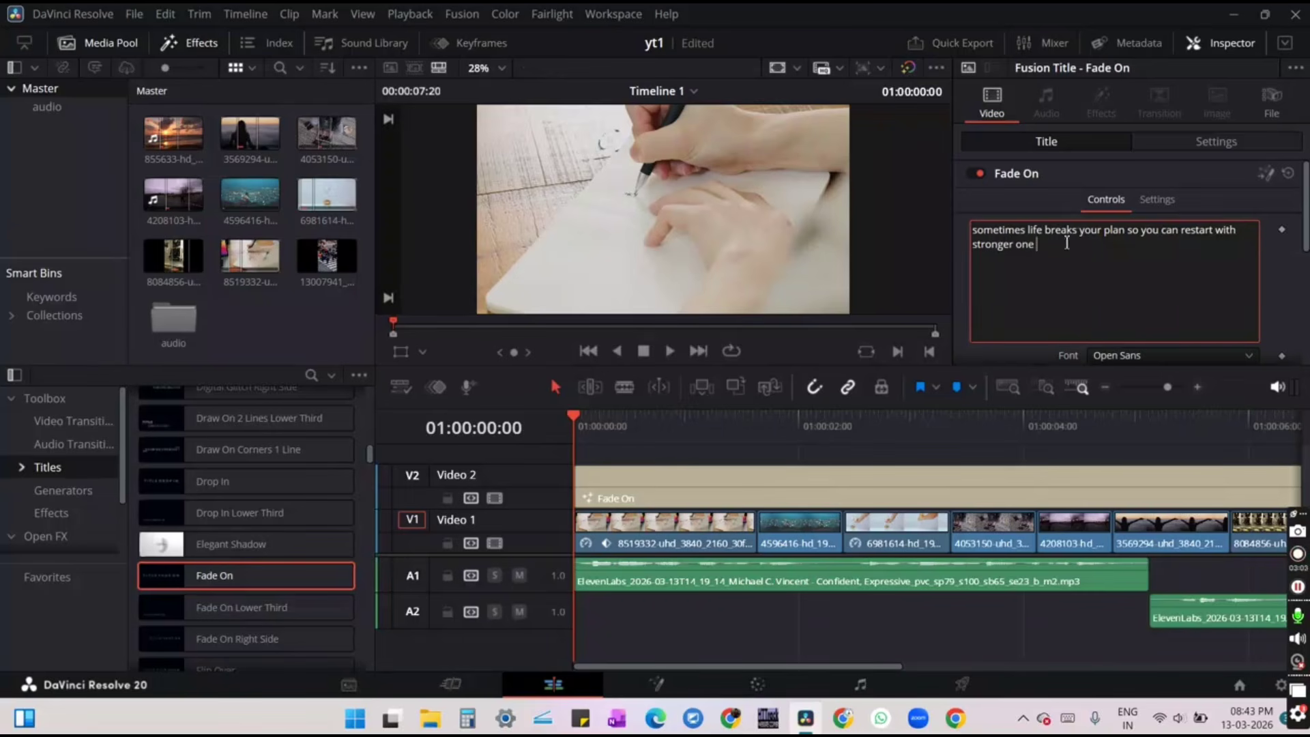
Move the playhead to 01:00:02:02 and reduce the title's text size to 0.0591
drag(576, 419, 806, 449)
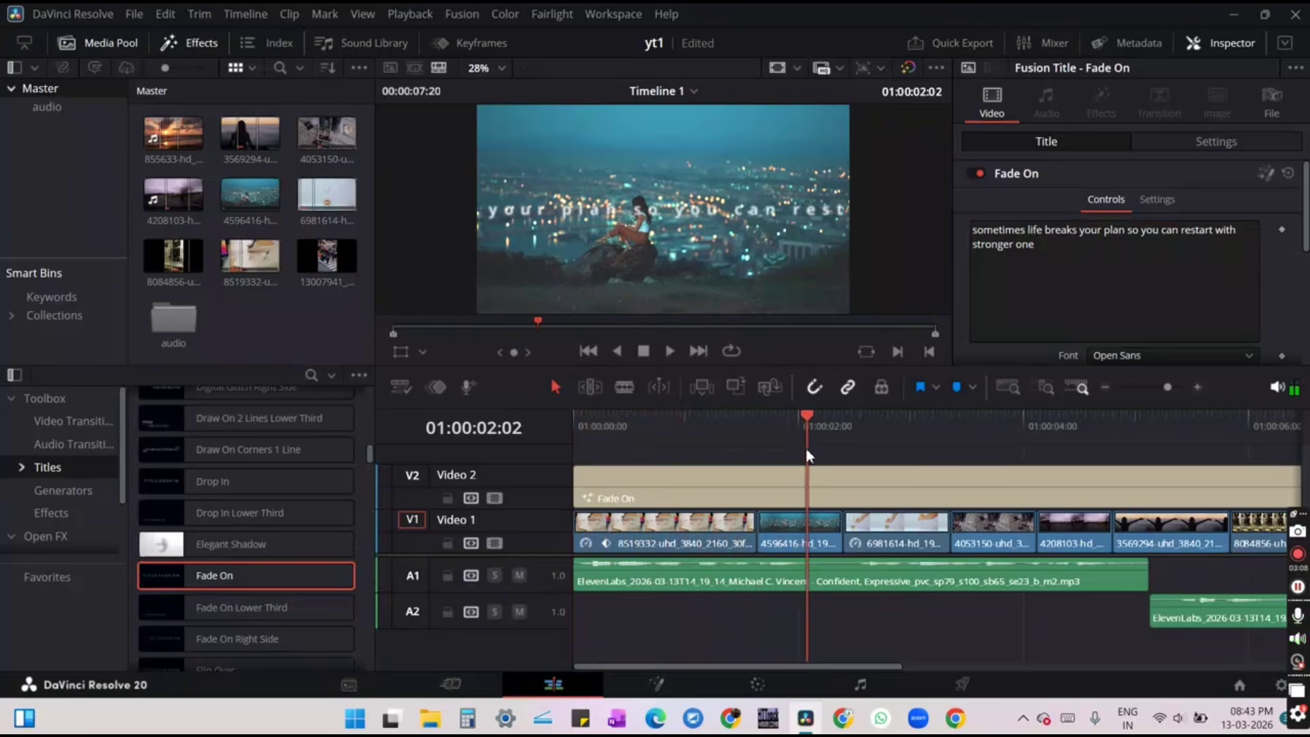
scroll(1153, 232, down, 3)
scroll(1149, 239, down, 2)
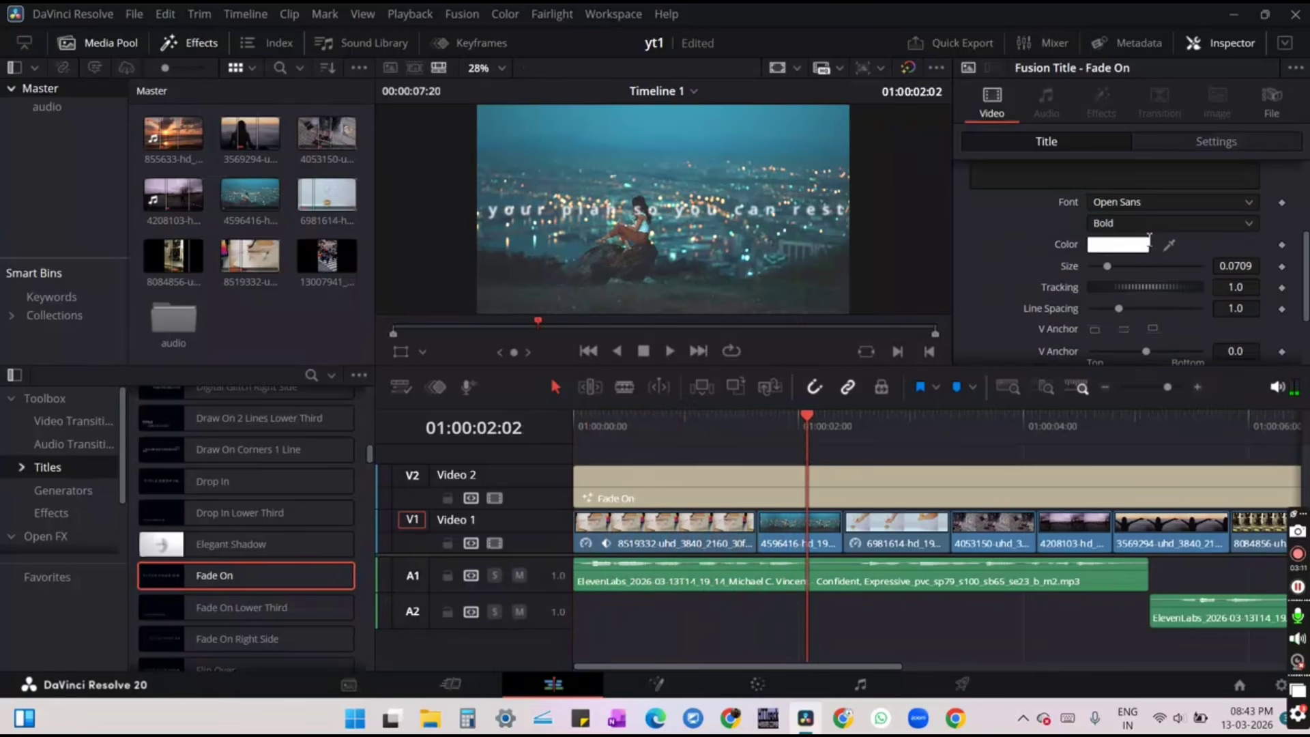
mouse_move(1111, 267)
mouse_down()
mouse_move(1094, 273)
mouse_move(1108, 280)
mouse_up()
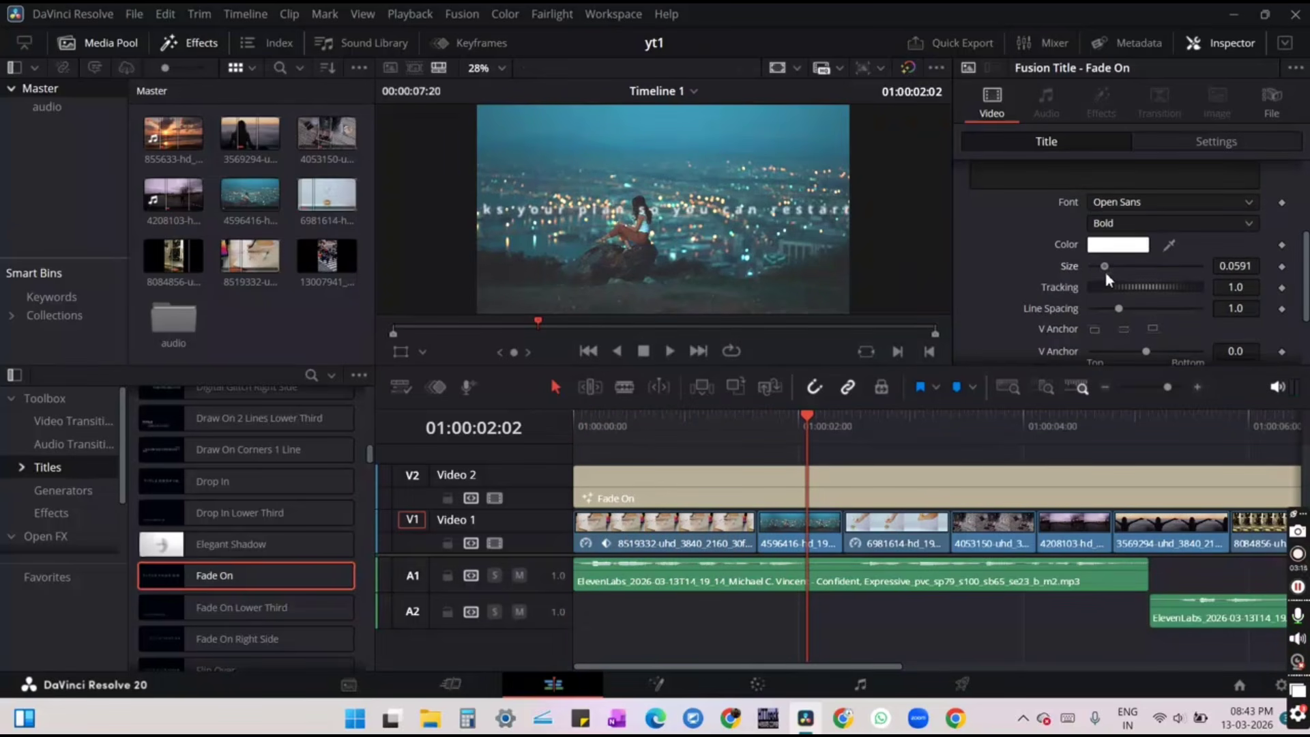
Split the title text into two lines with a line break after "plan"
scroll(1141, 178, up, 4)
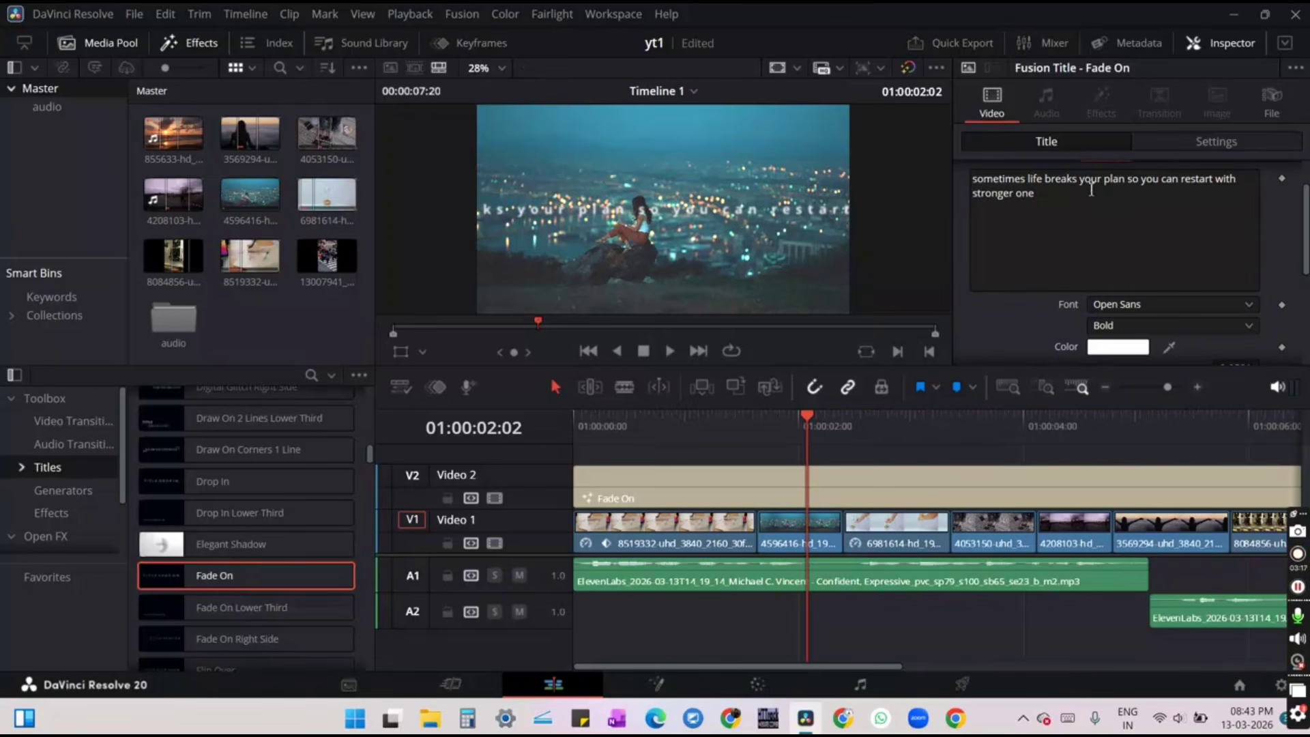
click(1122, 183)
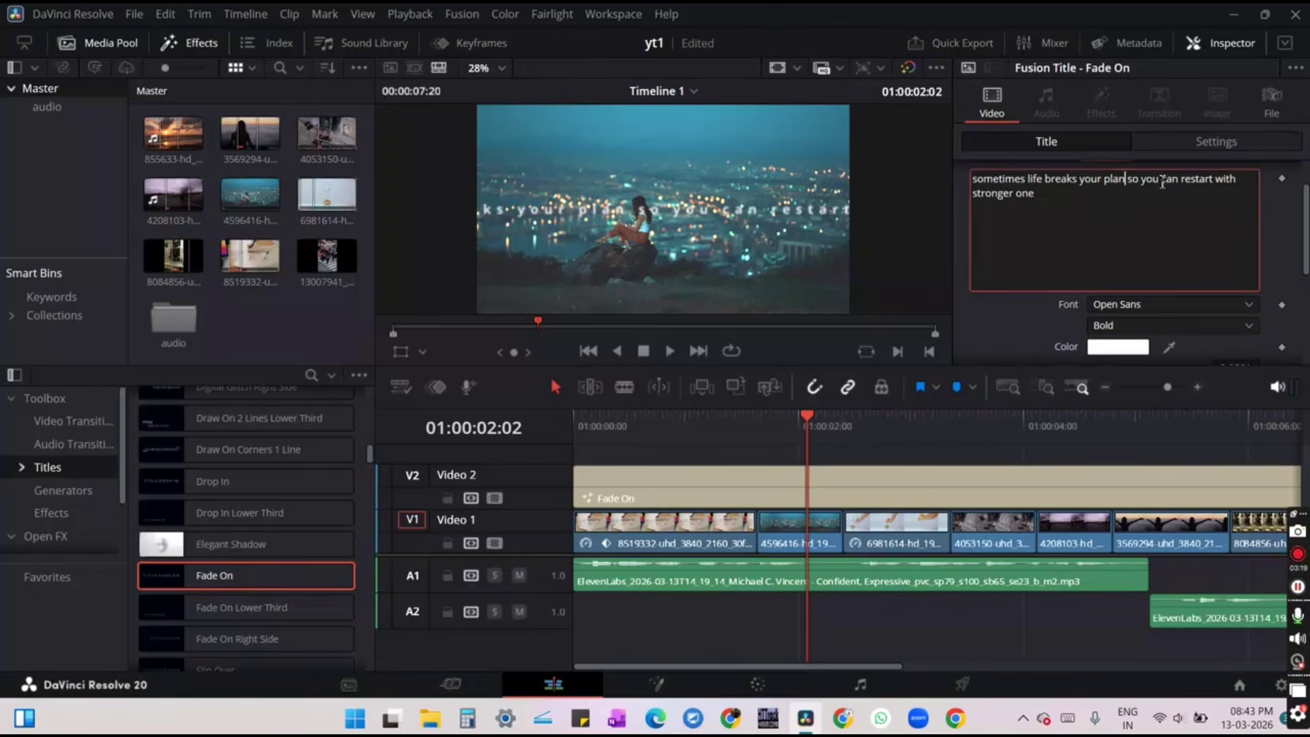
key(Return)
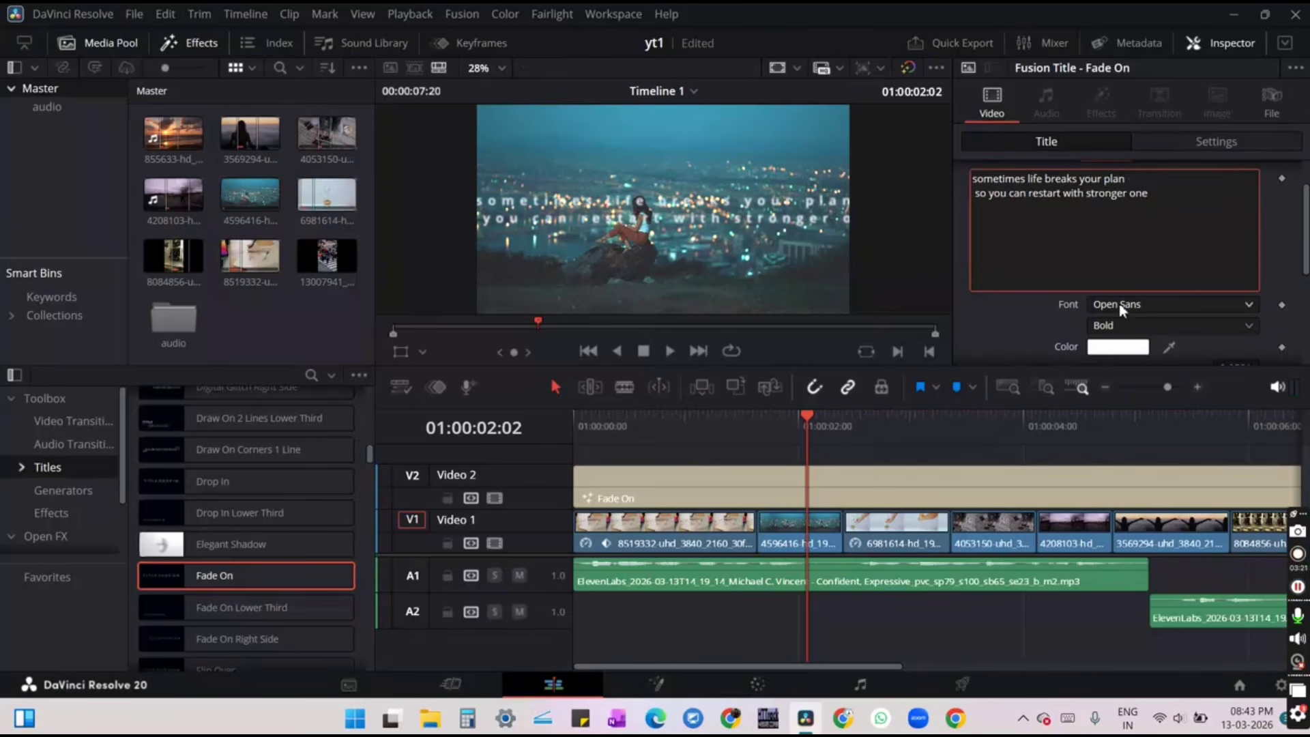
Move the playhead to 01:00:02:15, set the title's text size to 0.0354 and save the project
scroll(1122, 317, down, 2)
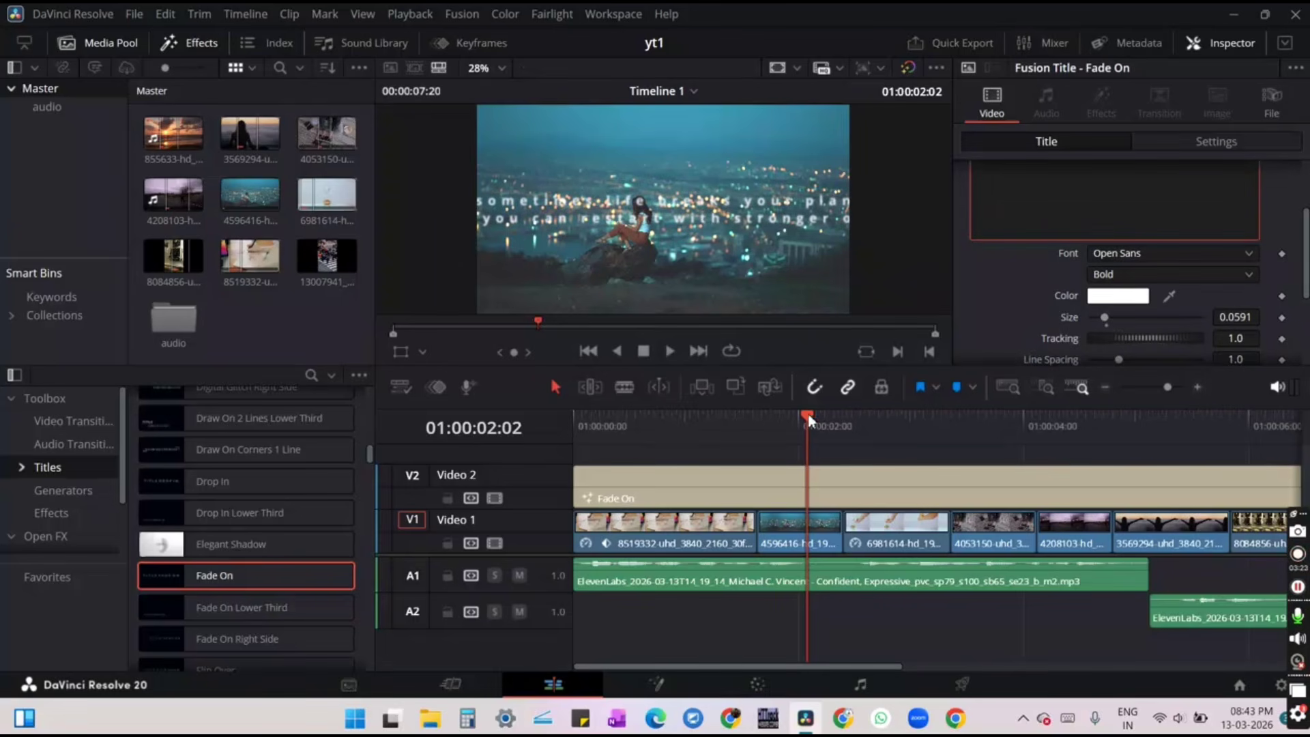
drag(811, 420, 865, 443)
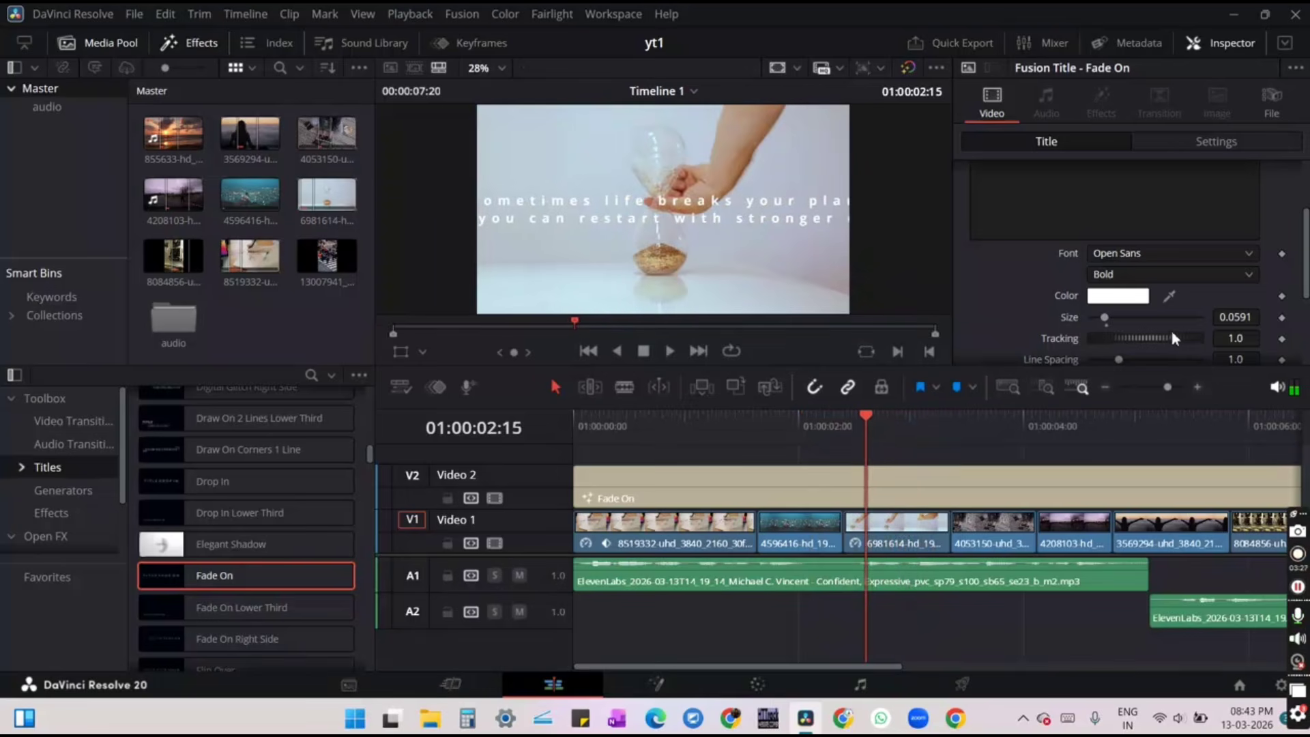
drag(1101, 318, 1099, 319)
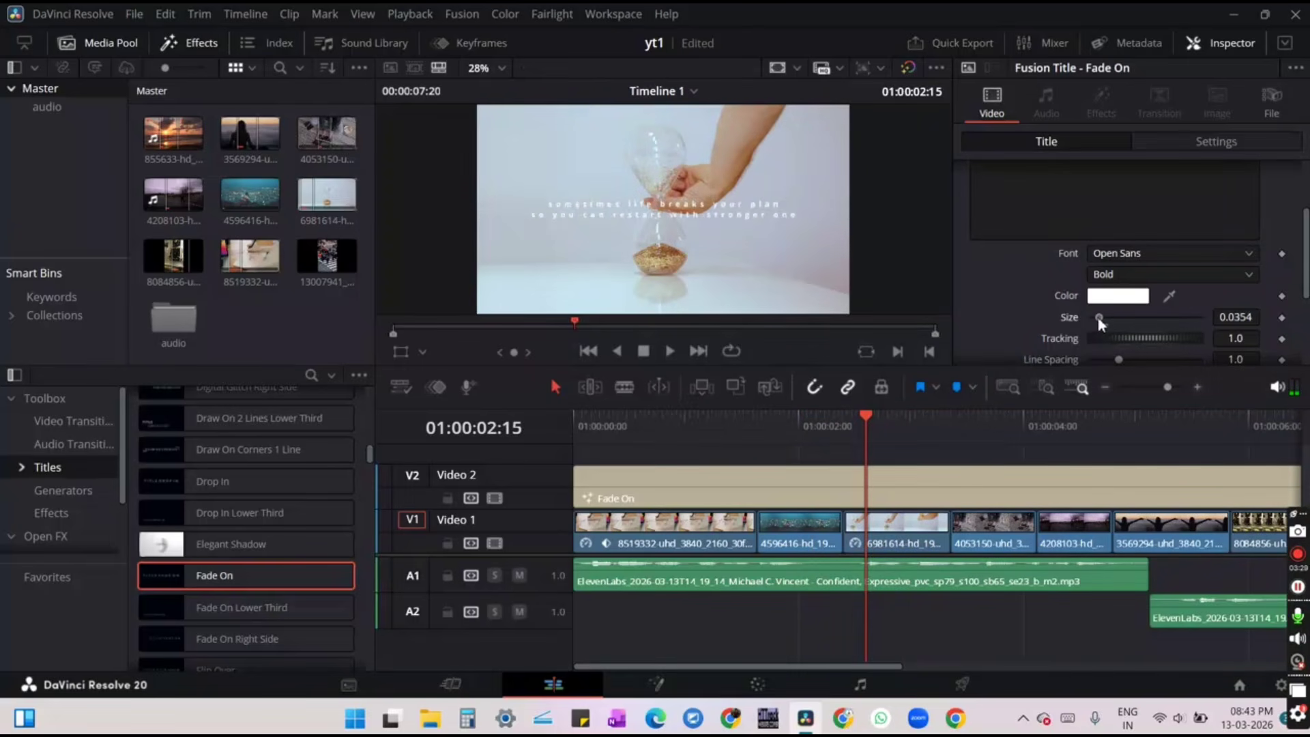
key(ctrl+s)
Set the title's V Anchor to 0.37, H Anchor to 0.02, line spacing to 1.26 and tracking to 0.899, saving the project
scroll(1111, 287, down, 3)
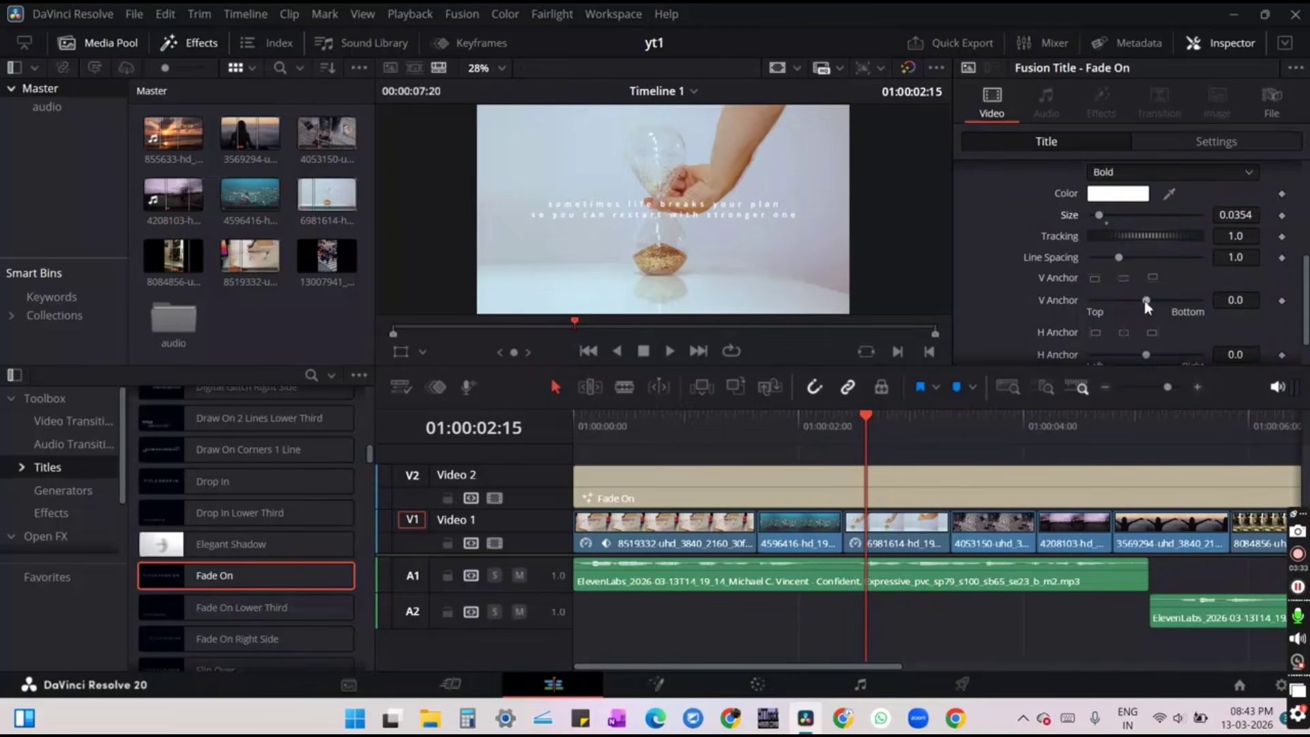
mouse_move(1146, 301)
mouse_down()
mouse_move(1133, 300)
mouse_move(1167, 300)
mouse_move(1150, 316)
mouse_up()
key(ctrl+s)
scroll(1165, 296, down, 1)
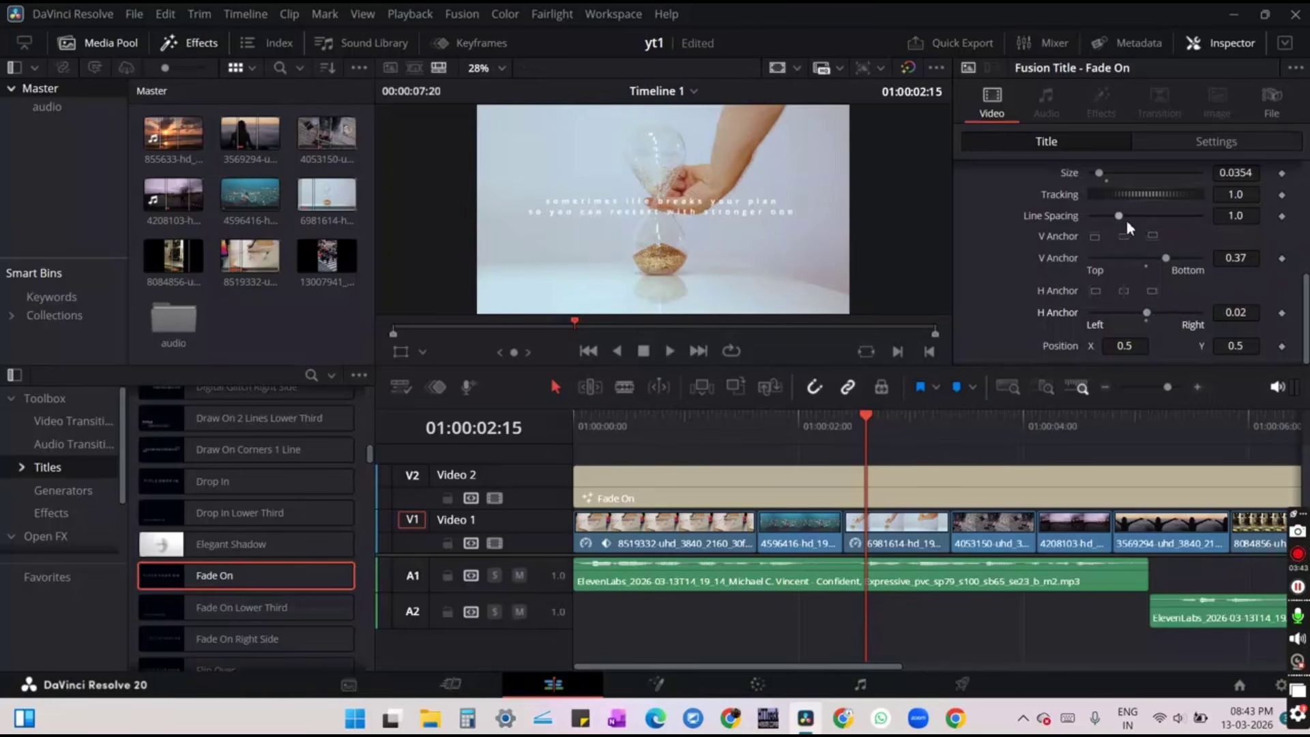
mouse_move(1123, 217)
mouse_down()
mouse_move(1165, 200)
mouse_move(1136, 199)
mouse_up()
scroll(1160, 200, up, 3)
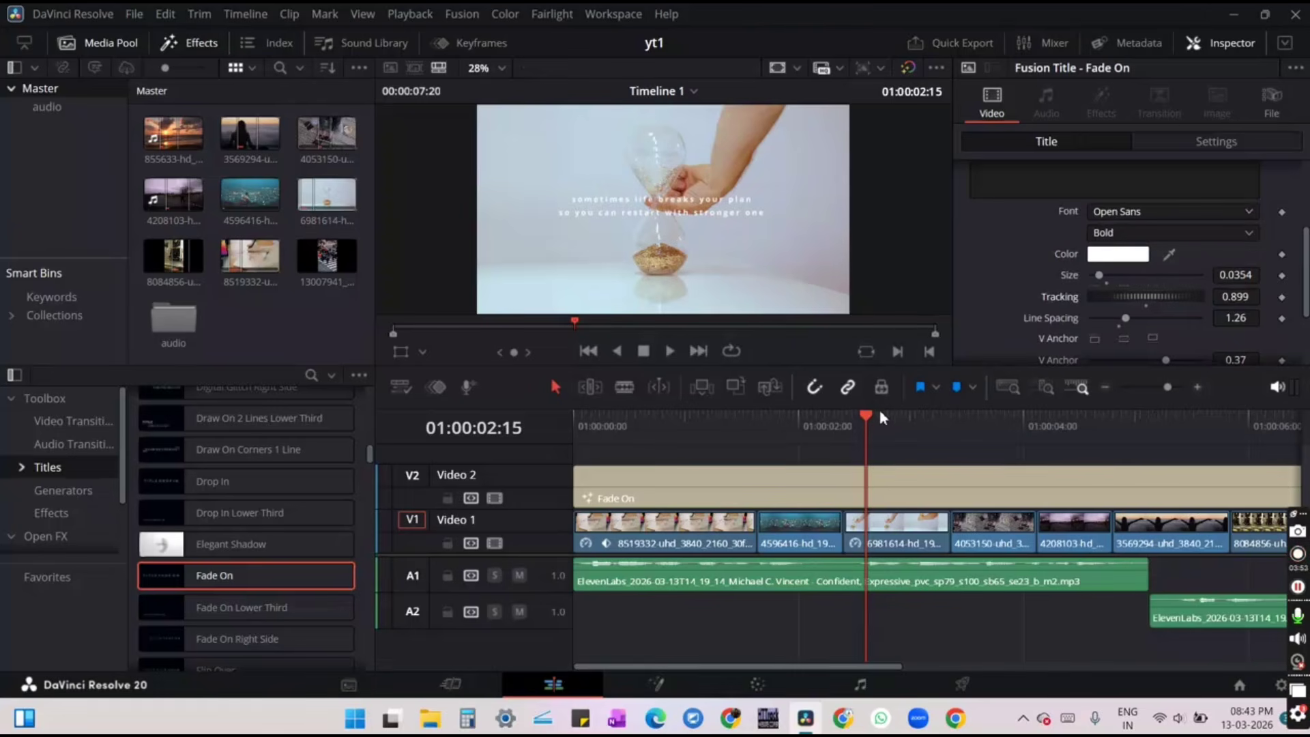
Play the timeline from its beginning to review the edit with the quote title
key(Left)
key(Home)
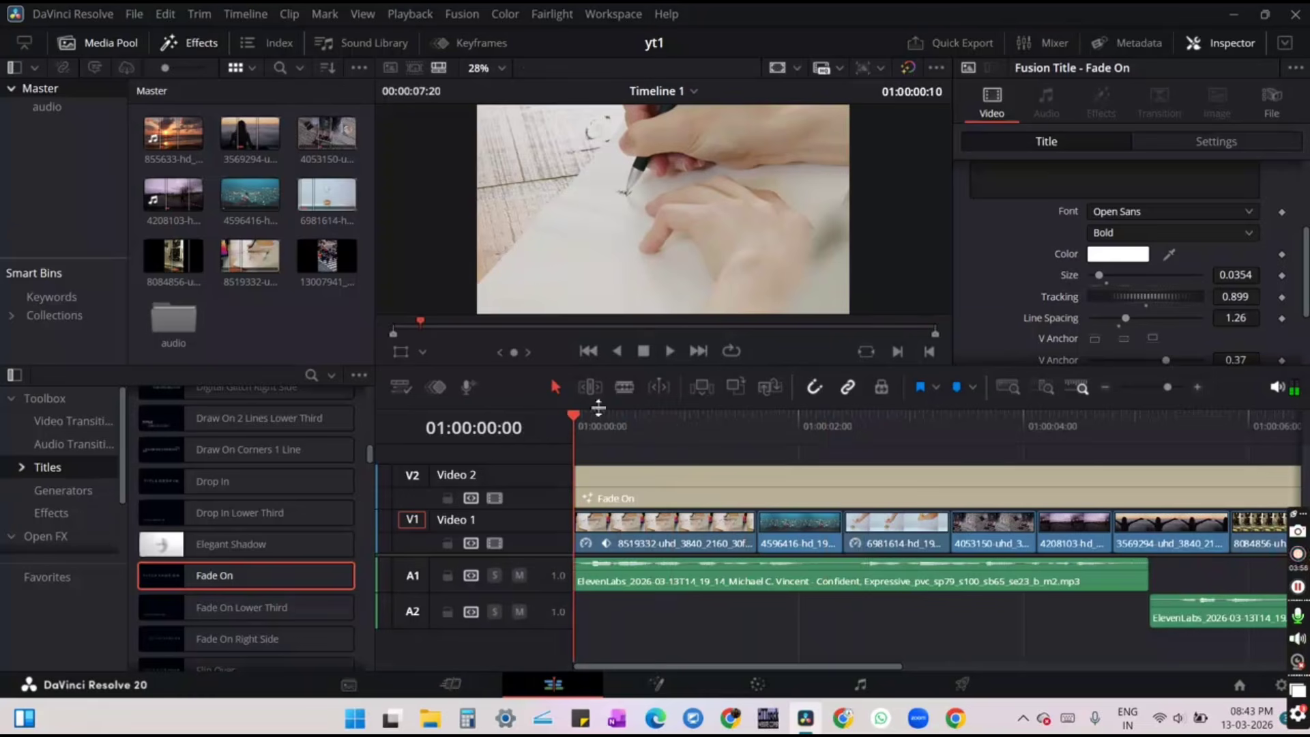
key(space)
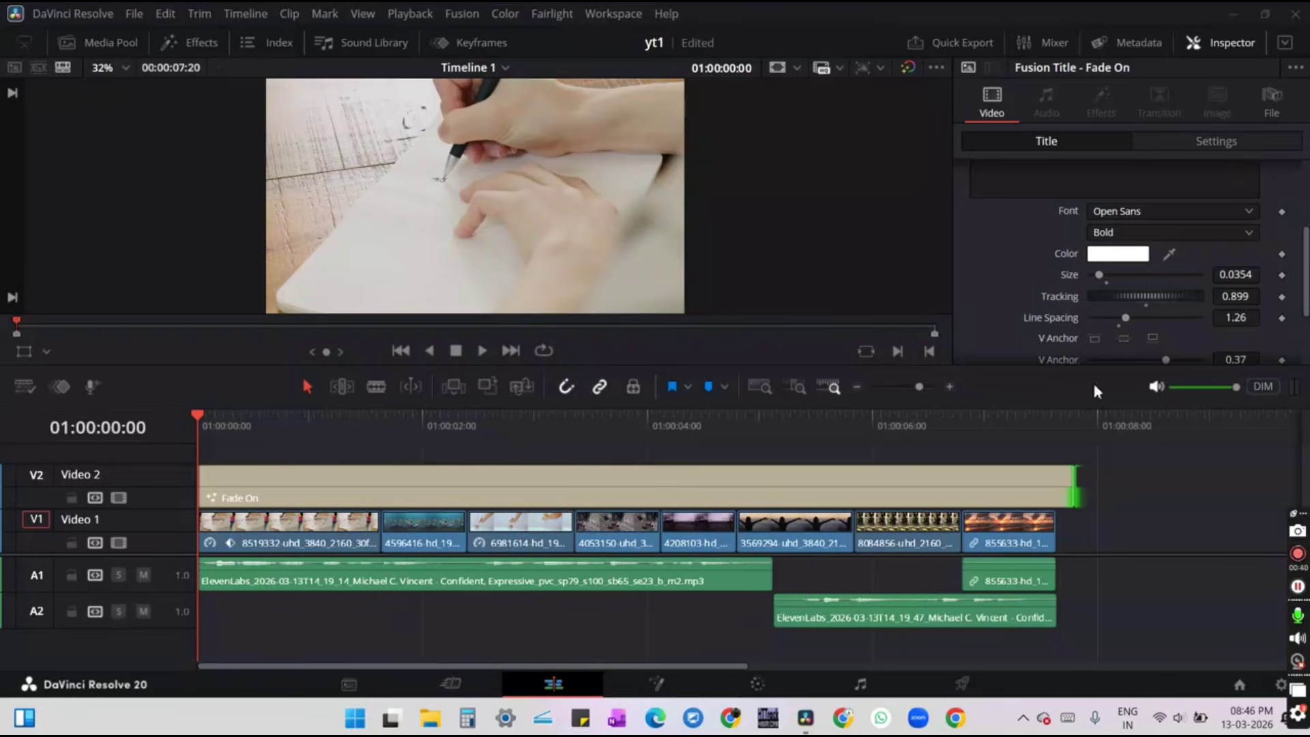
Switch to the Deliver page and set the render's file name to "motivation"
mouse_move(440, 468)
click(967, 682)
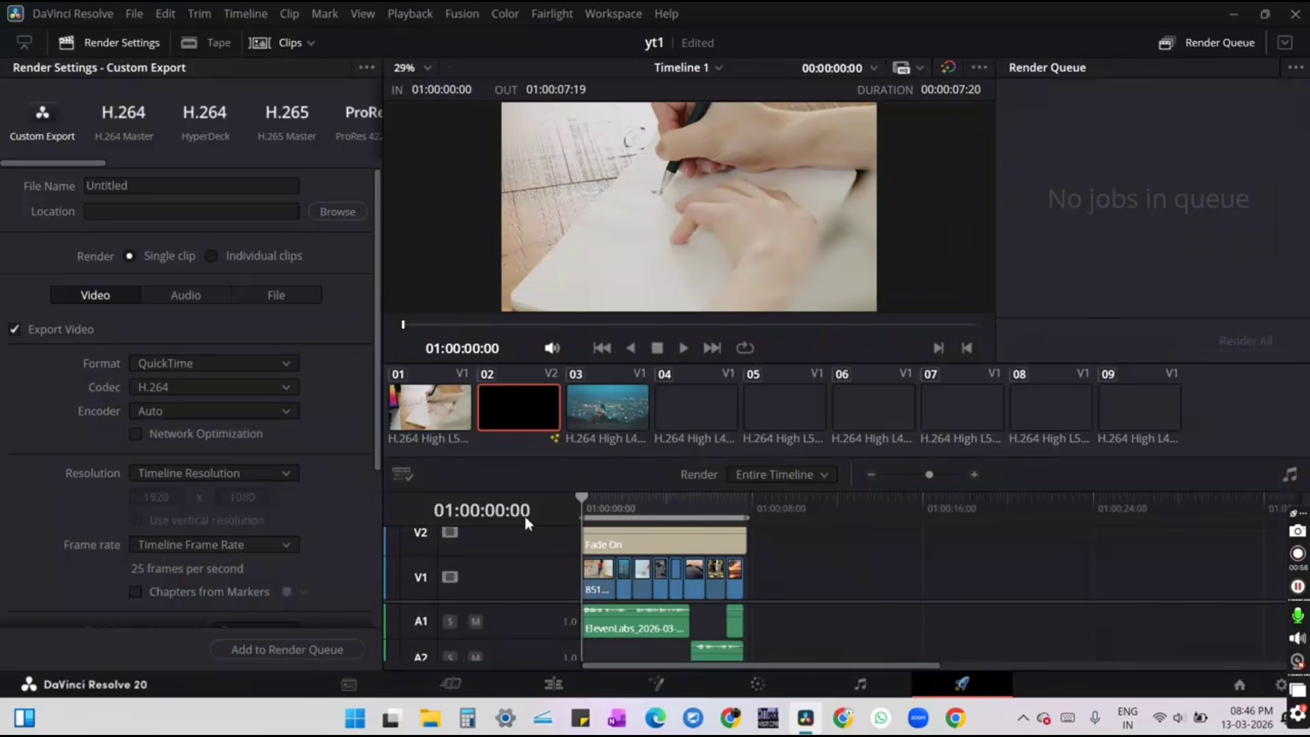
click(153, 187)
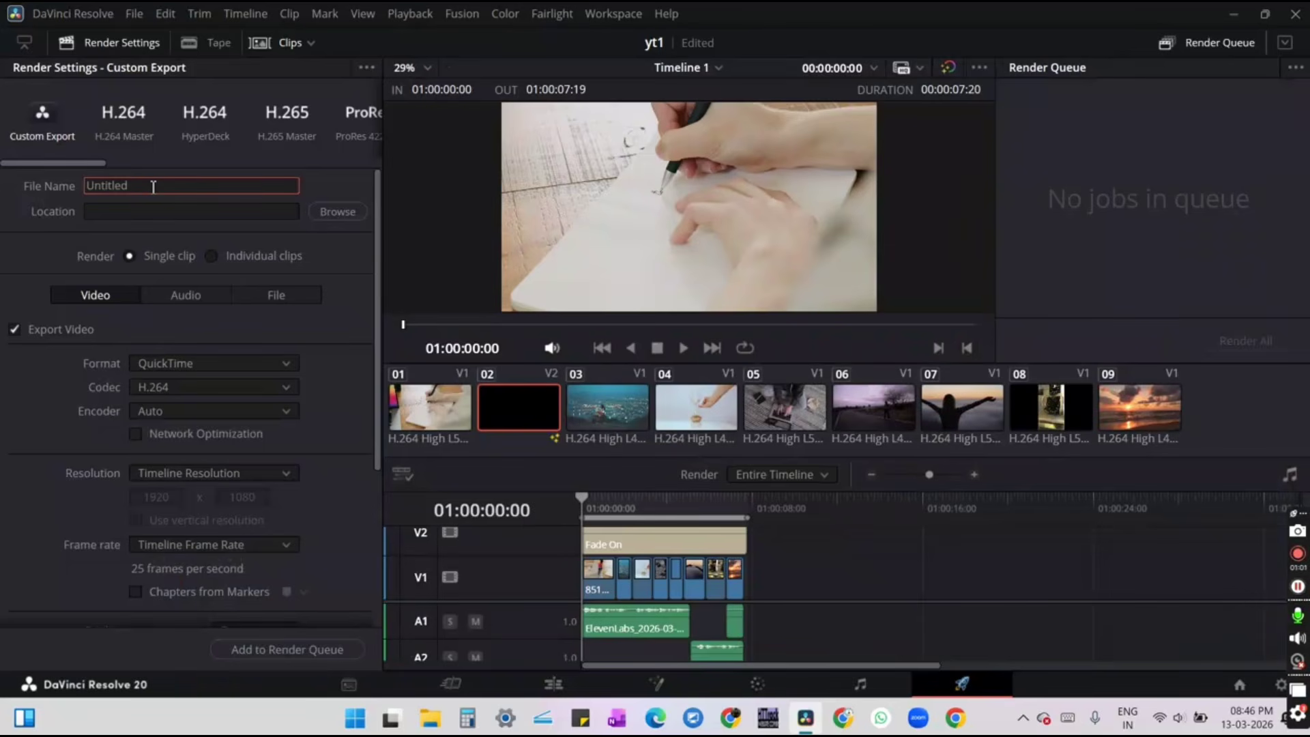
key(BackSpace)
key(BackSpace)
key(BackSpace)
key(BackSpace)
key(BackSpace)
key(BackSpace)
key(BackSpace)
key(BackSpace)
text(motivation)
Set the render location to the dr folder on Local Disk (E:), saving under the name motivation
click(338, 214)
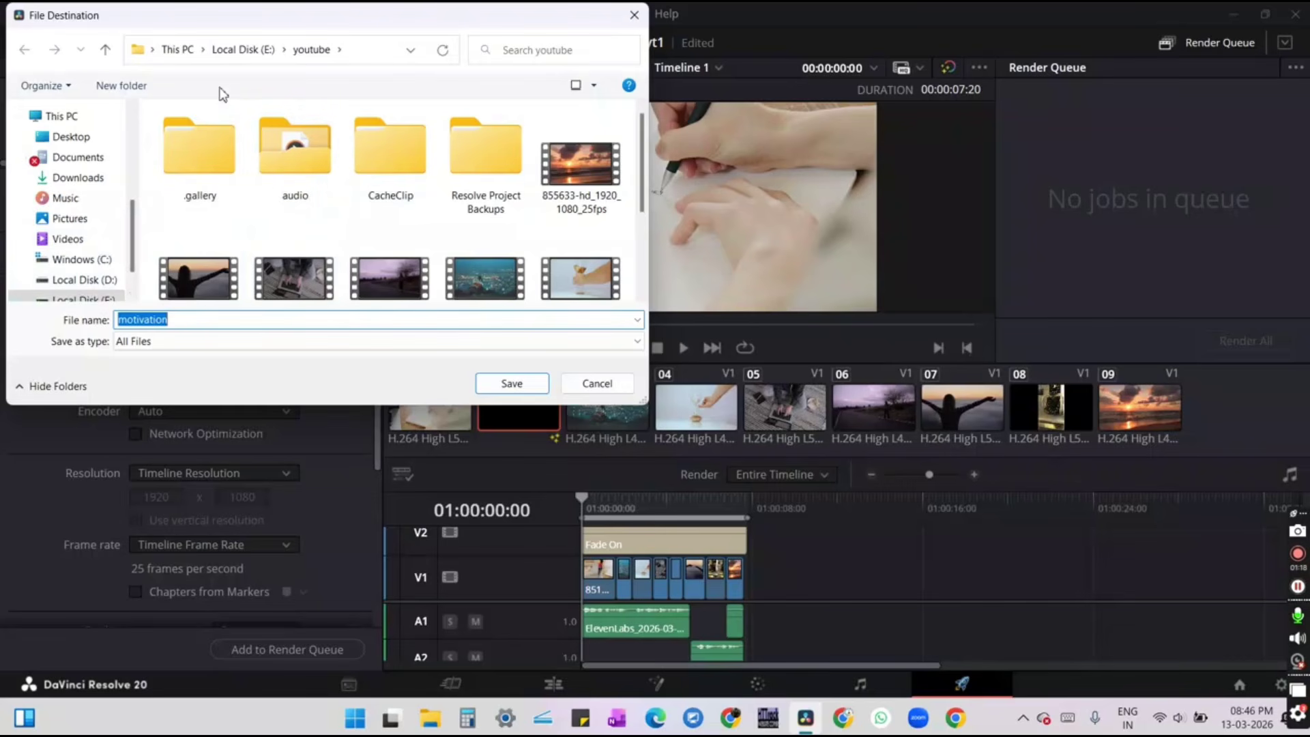
click(243, 50)
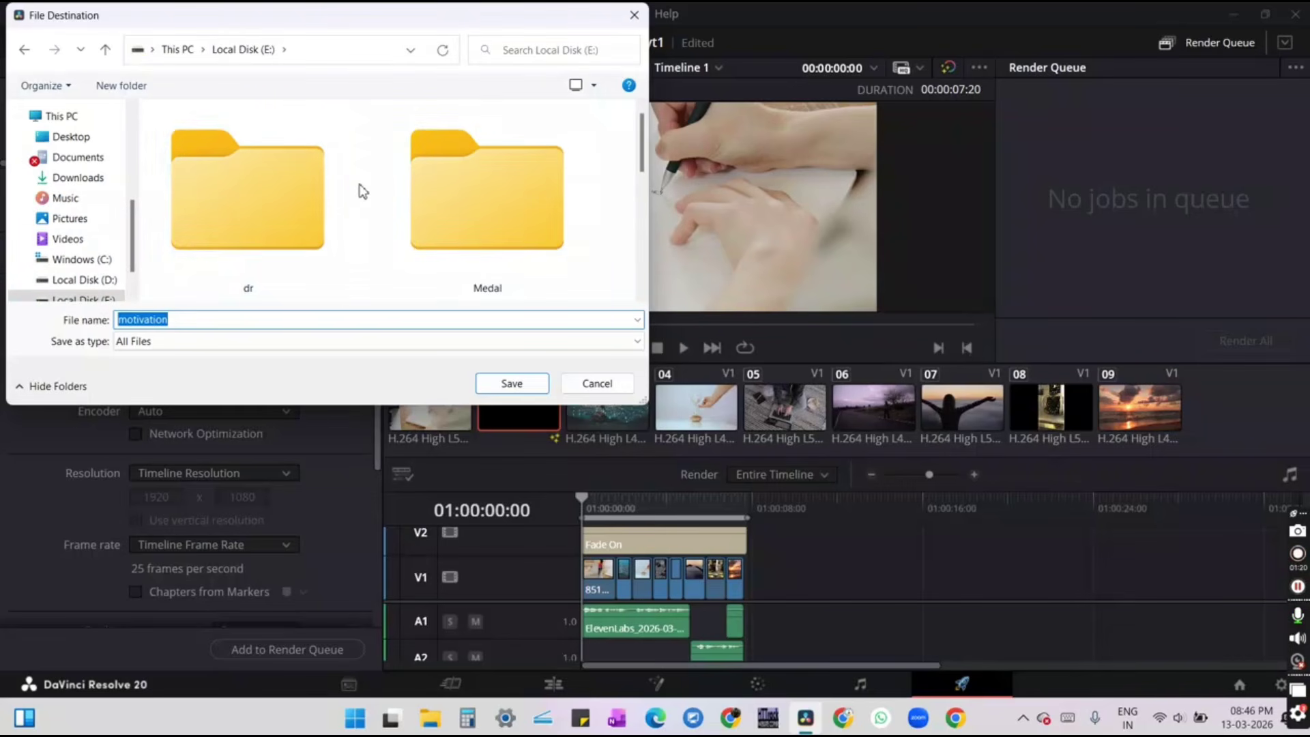
double_click(309, 195)
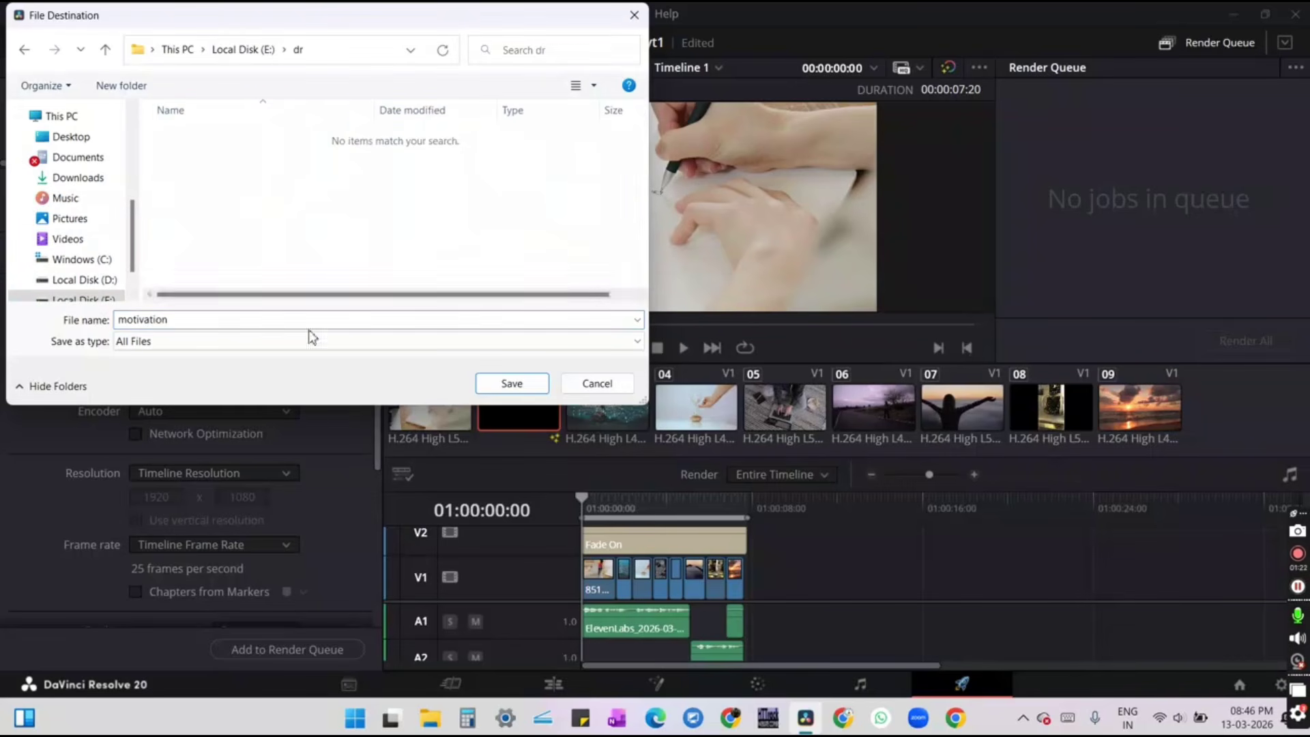
click(512, 384)
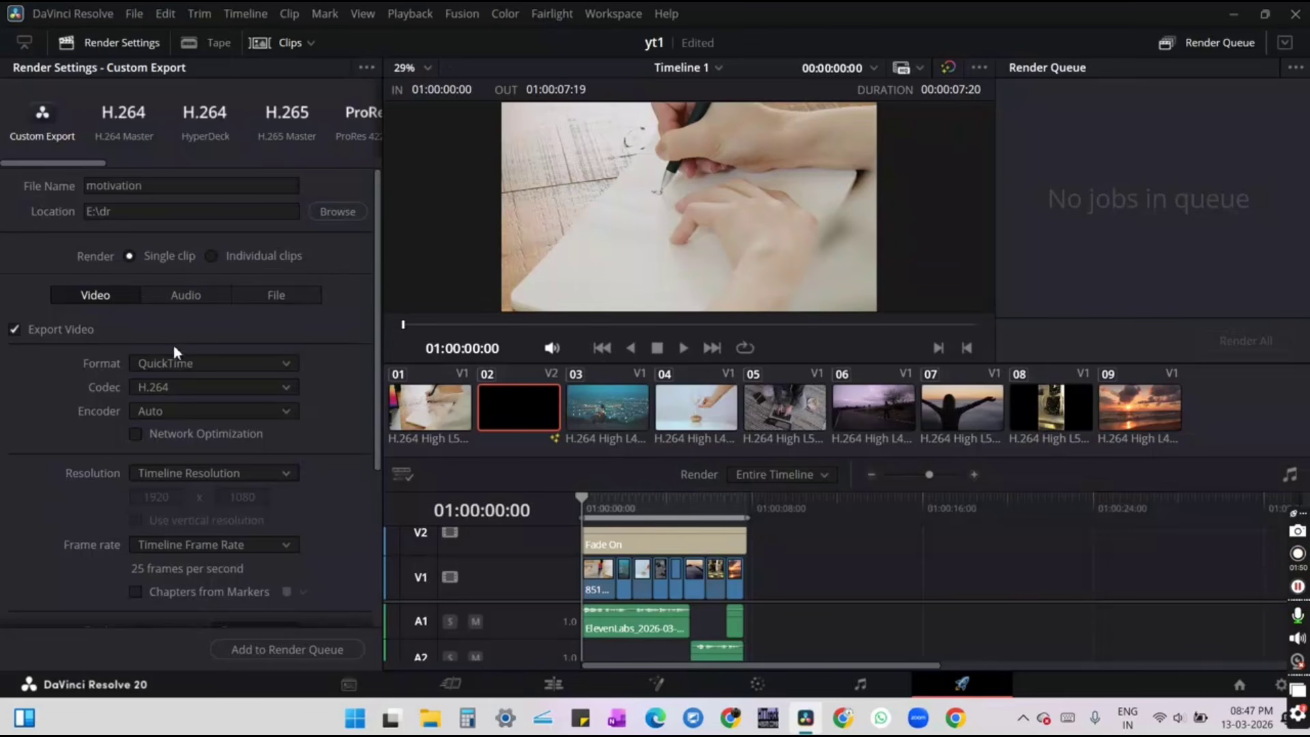
Set the export format to MP4 with the H.264 codec
click(174, 363)
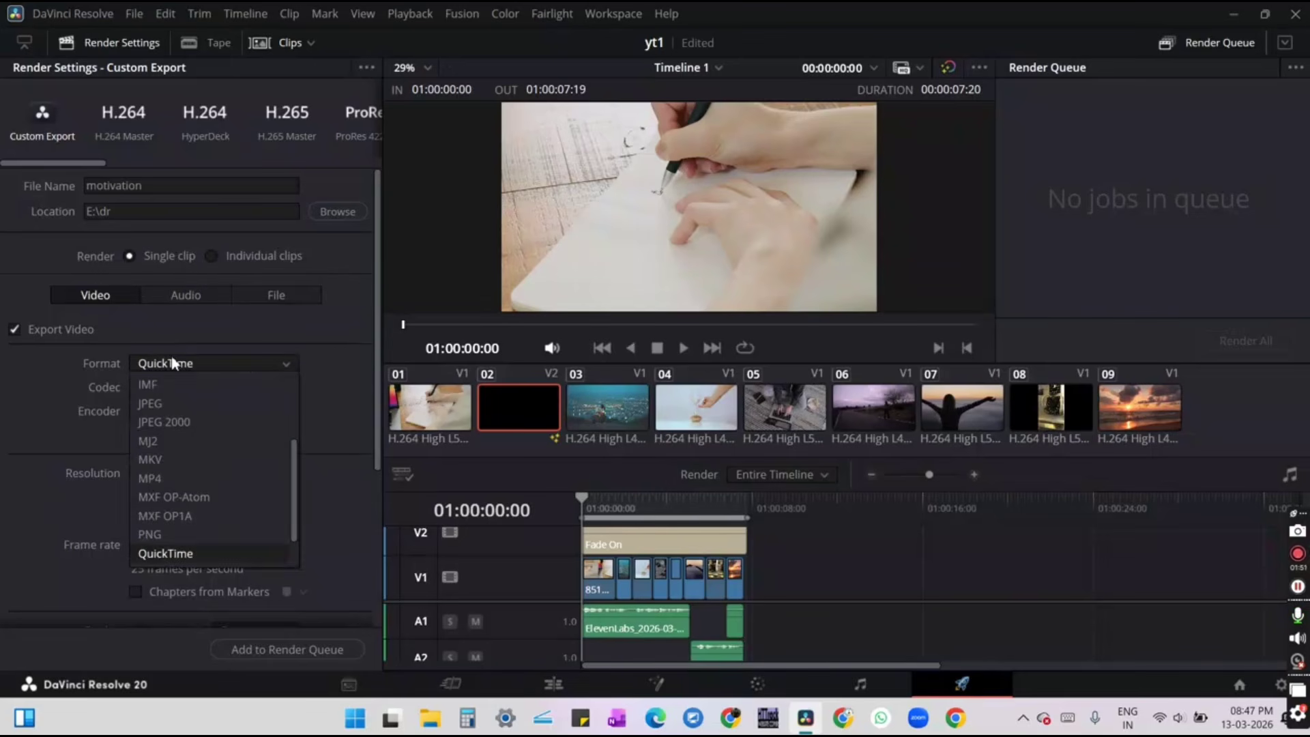
click(195, 480)
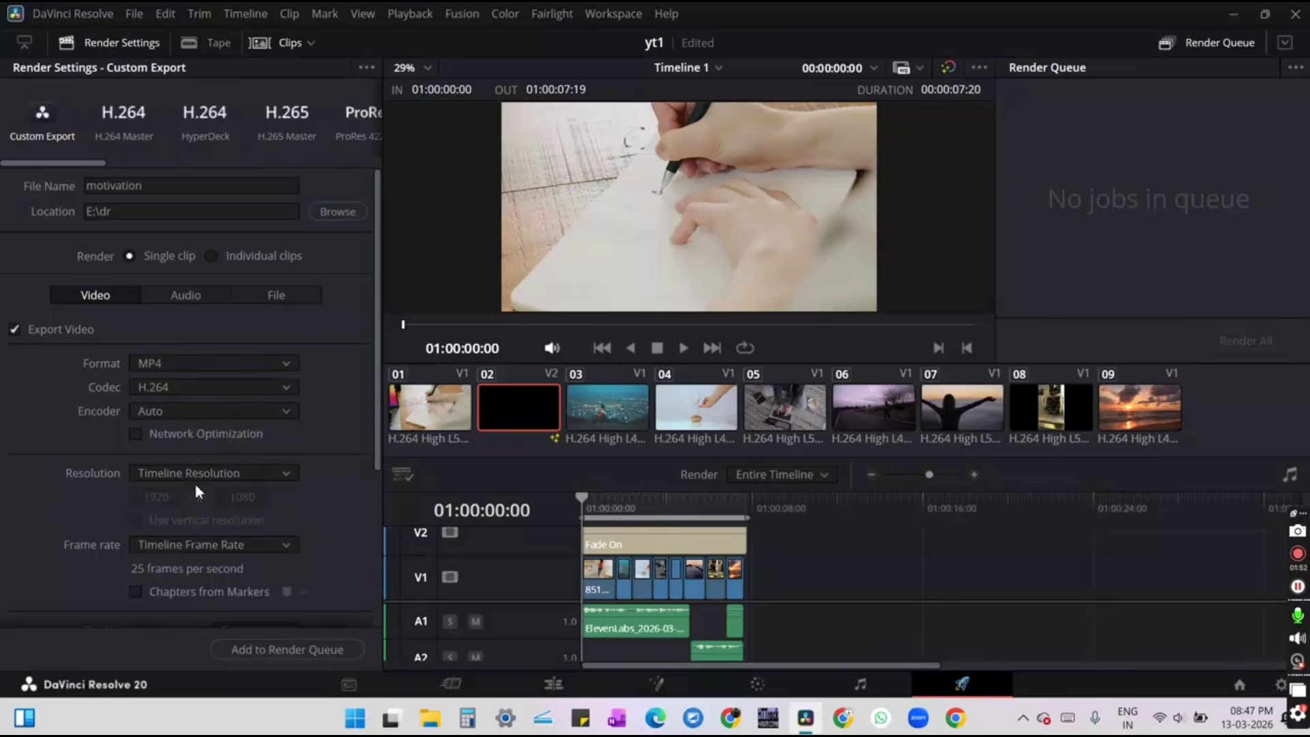
click(182, 388)
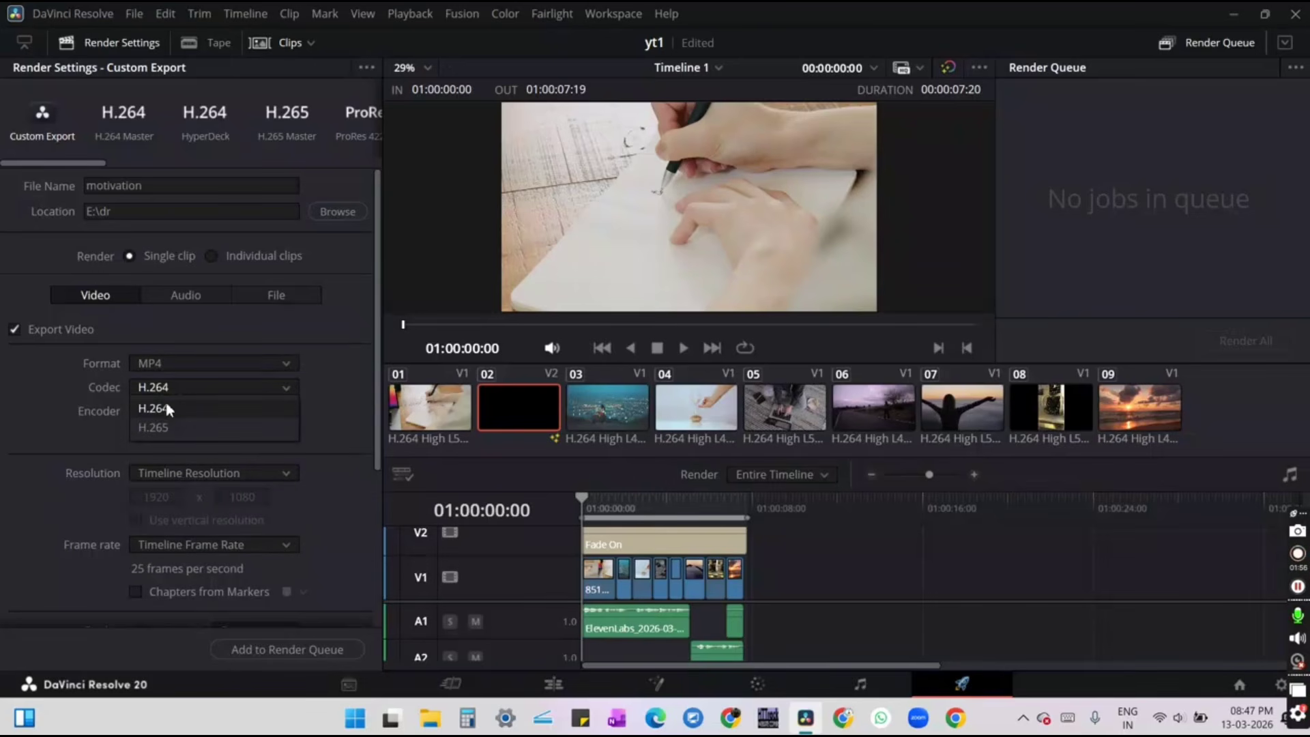
click(78, 410)
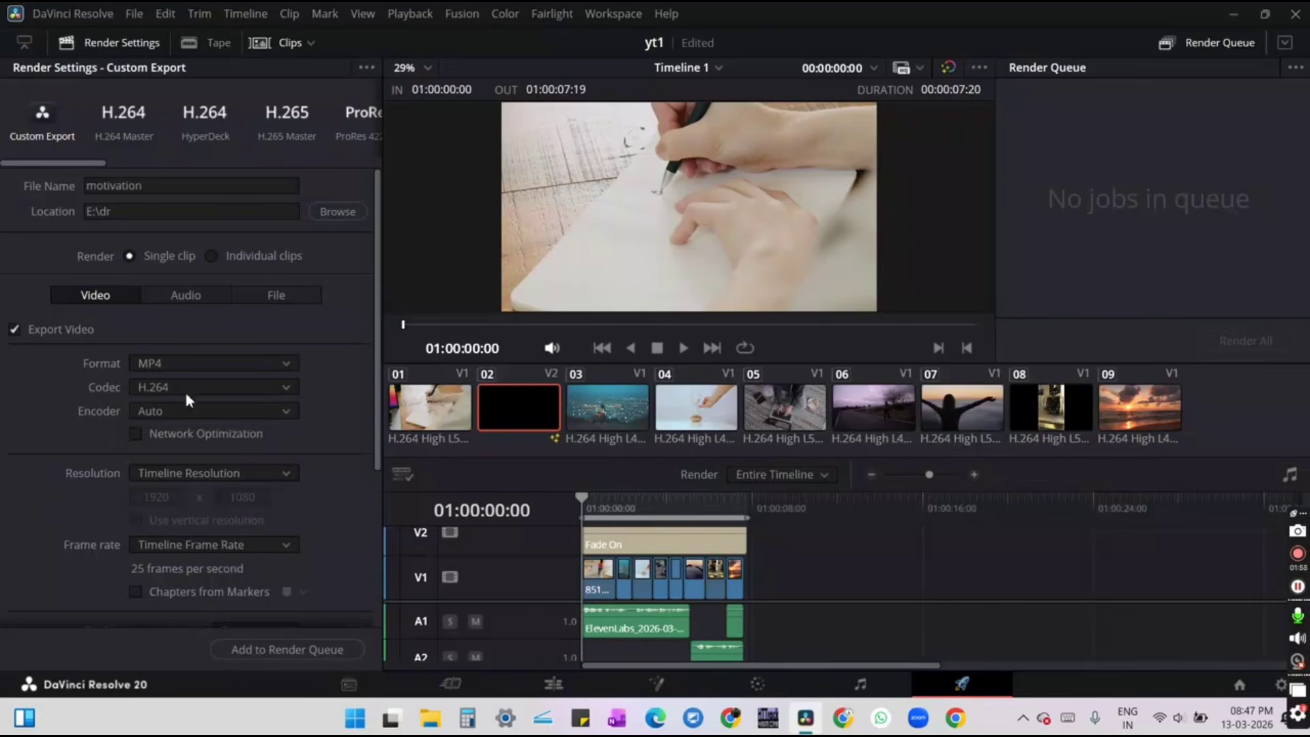
Add the timeline export to the render queue and start rendering all jobs
scroll(188, 396, down, 7)
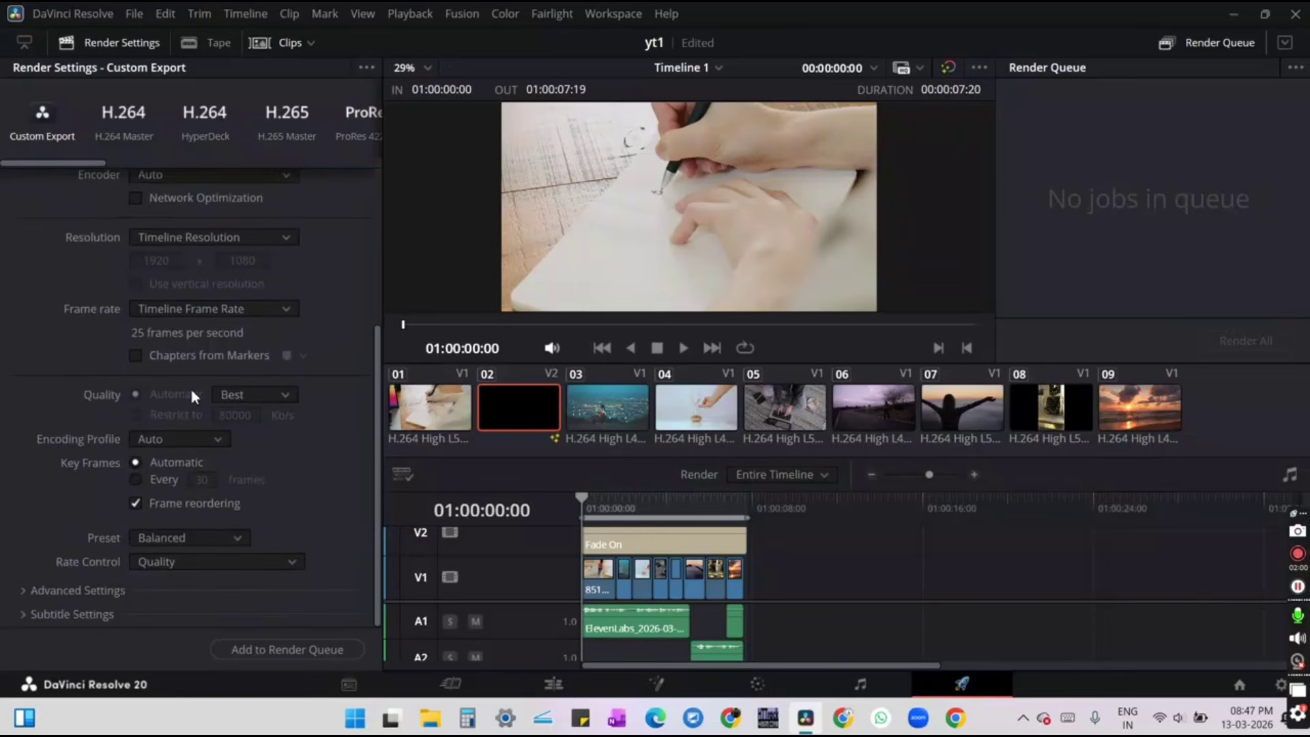
click(288, 647)
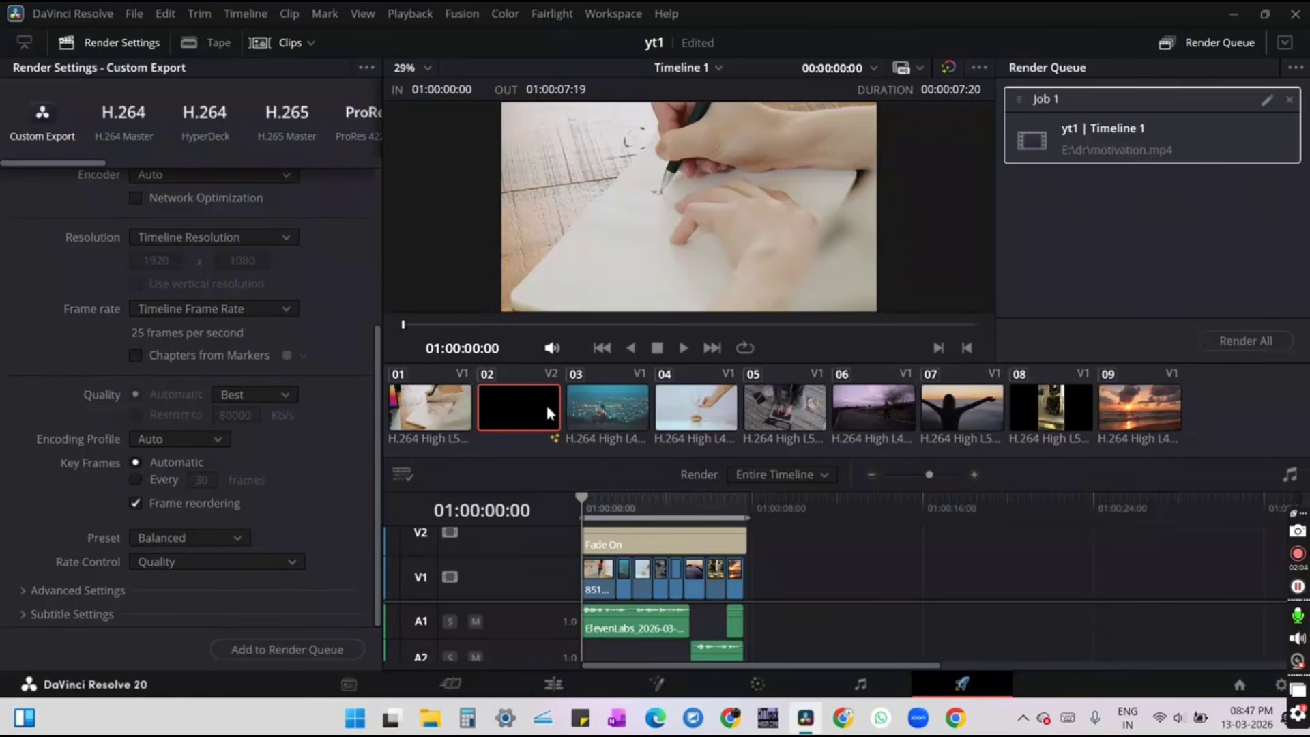
click(1243, 343)
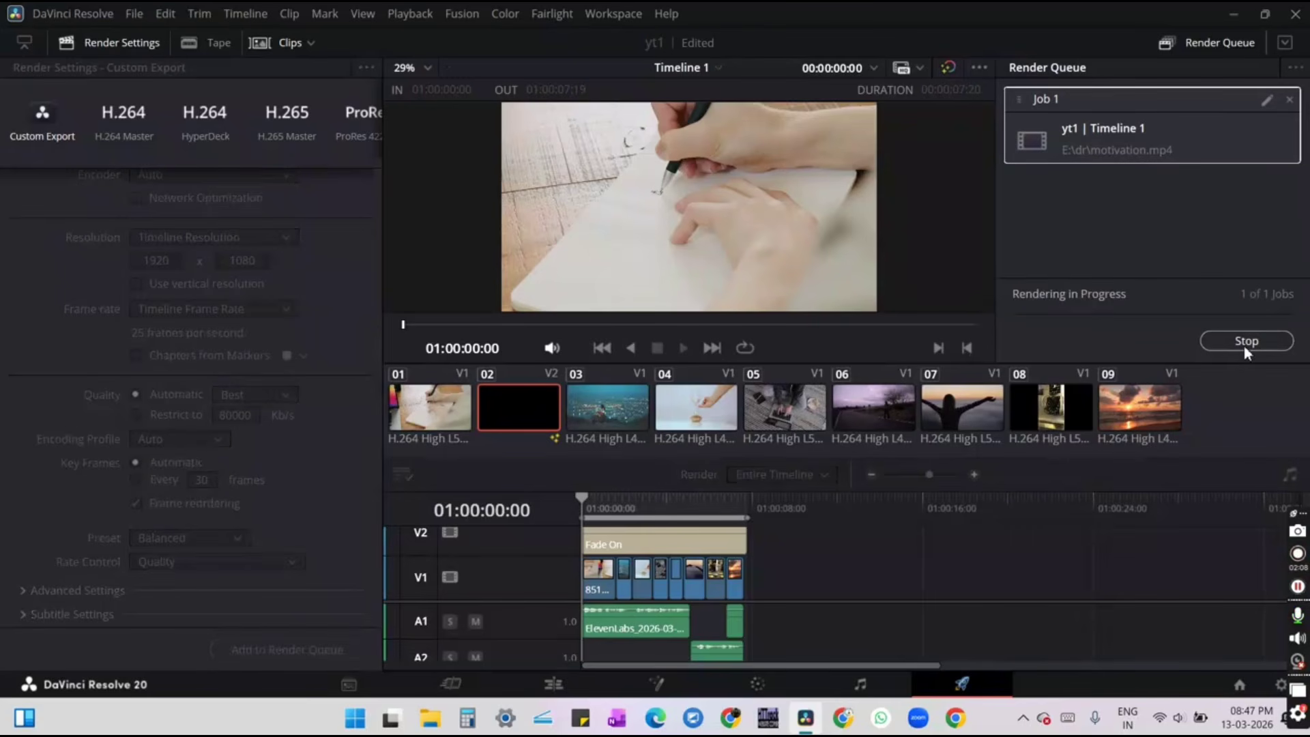